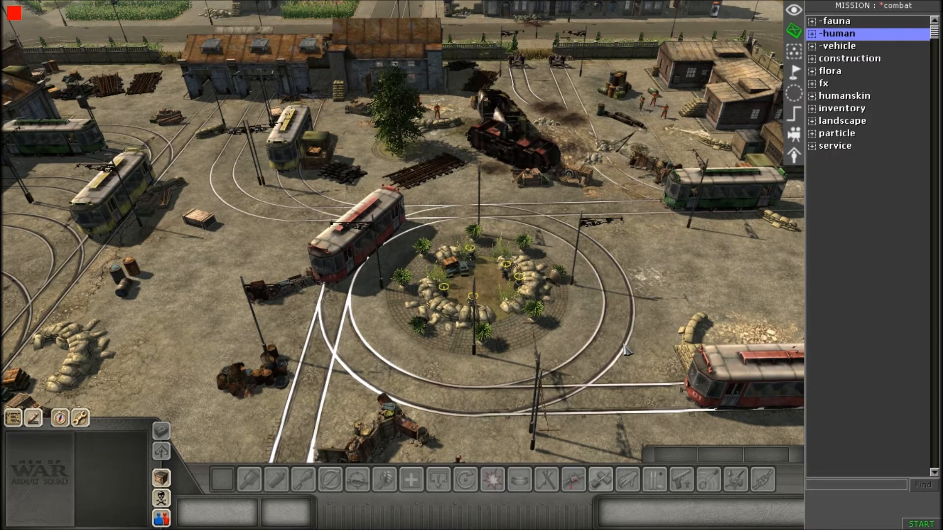
# Step: Examine the tram depot and the sandbagged roundabout where the defending soldiers are positioned
pyautogui.moveTo(619, 293); pyautogui.dragTo(555, 299, button='middle')
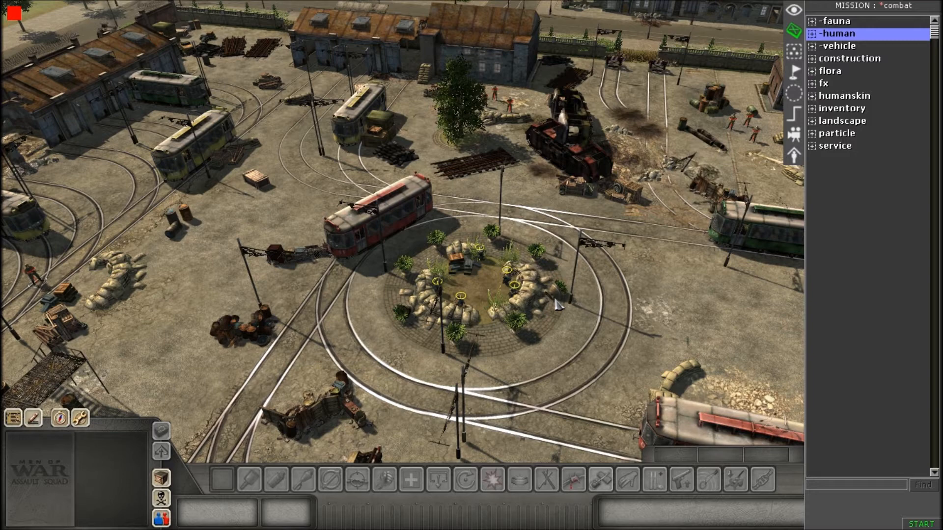
pyautogui.moveTo(560, 292); pyautogui.dragTo(542, 320, button='middle')
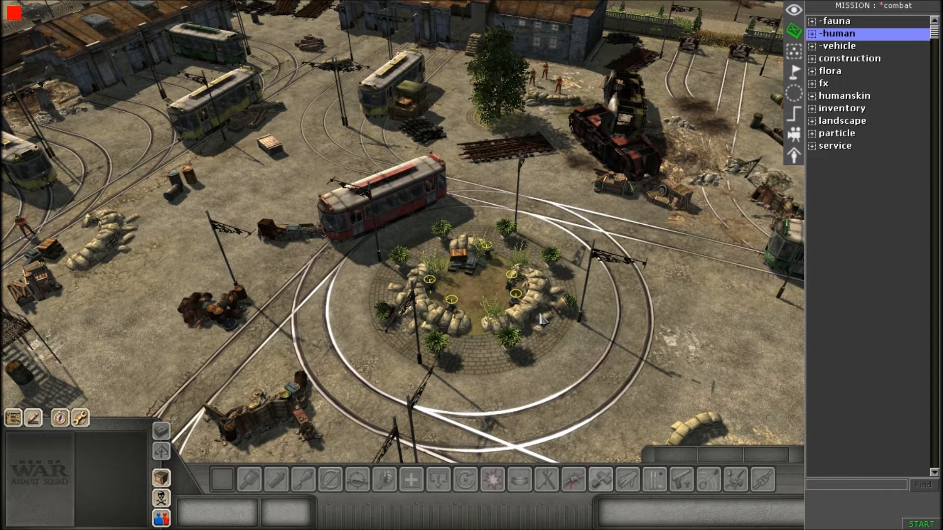
pyautogui.scroll(3, 542, 319)
pyautogui.scroll(-3, 517, 329)
pyautogui.moveTo(517, 329); pyautogui.dragTo(414, 316, button='middle')
pyautogui.scroll(1, 481, 265)
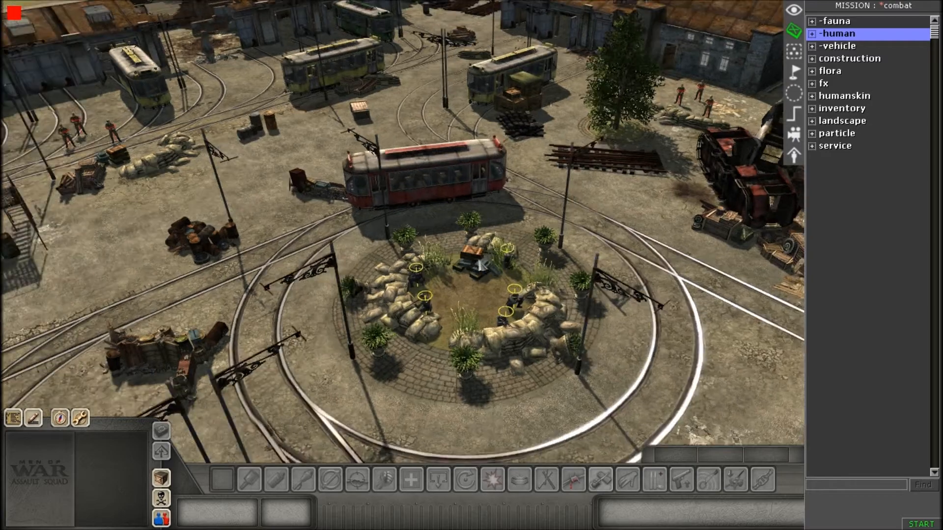
pyautogui.scroll(-3, 479, 261)
pyautogui.moveTo(479, 261); pyautogui.dragTo(393, 286, button='middle')
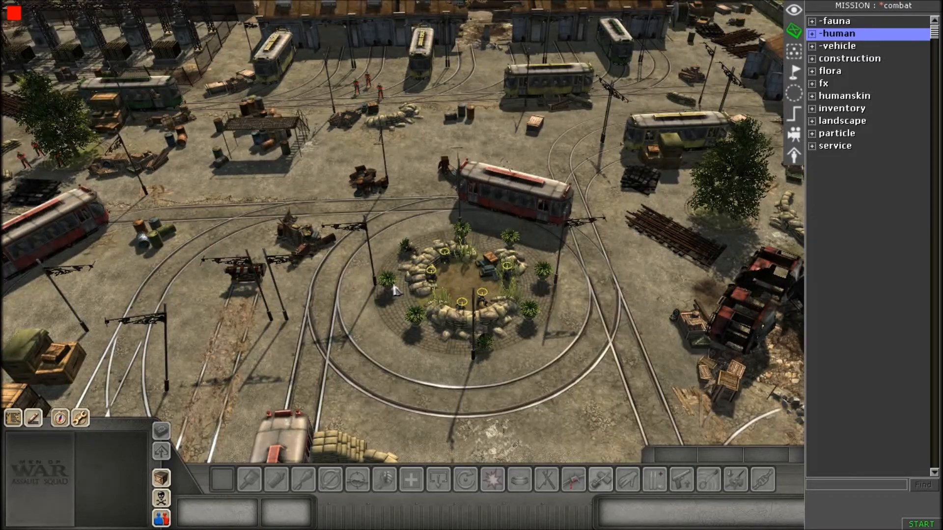
pyautogui.scroll(1, 392, 286)
pyautogui.scroll(-2, 425, 265)
pyautogui.scroll(1, 432, 271)
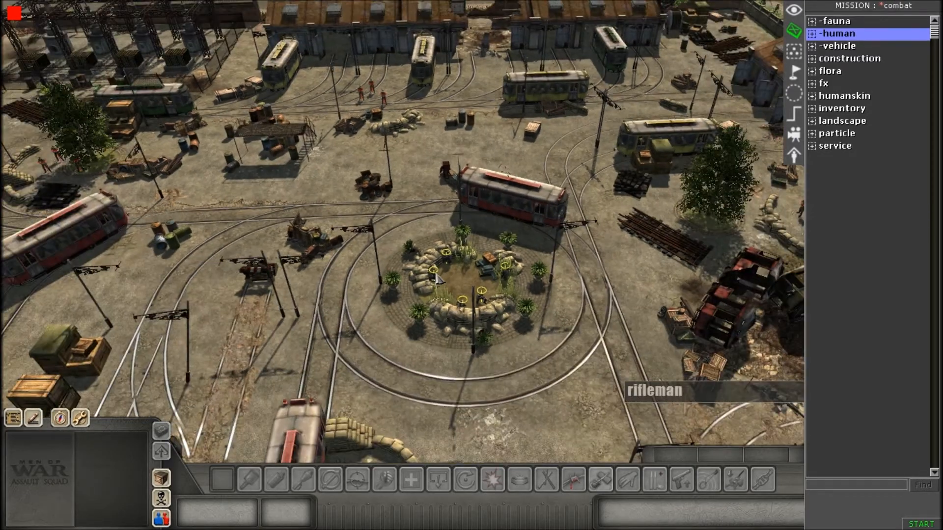
pyautogui.scroll(-1, 346, 263)
pyautogui.moveTo(342, 265); pyautogui.dragTo(540, 244, button='middle')
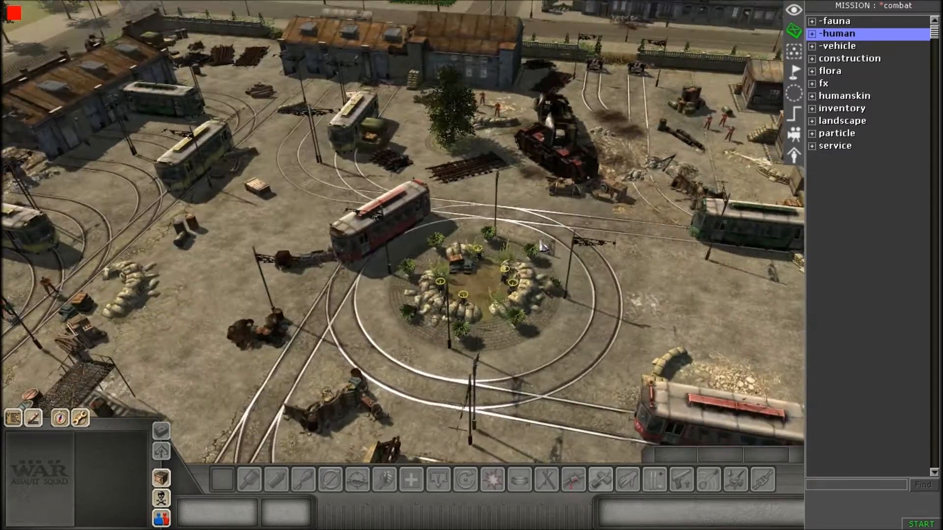
# Step: Show the minimap over the map view
pyautogui.press('Down')
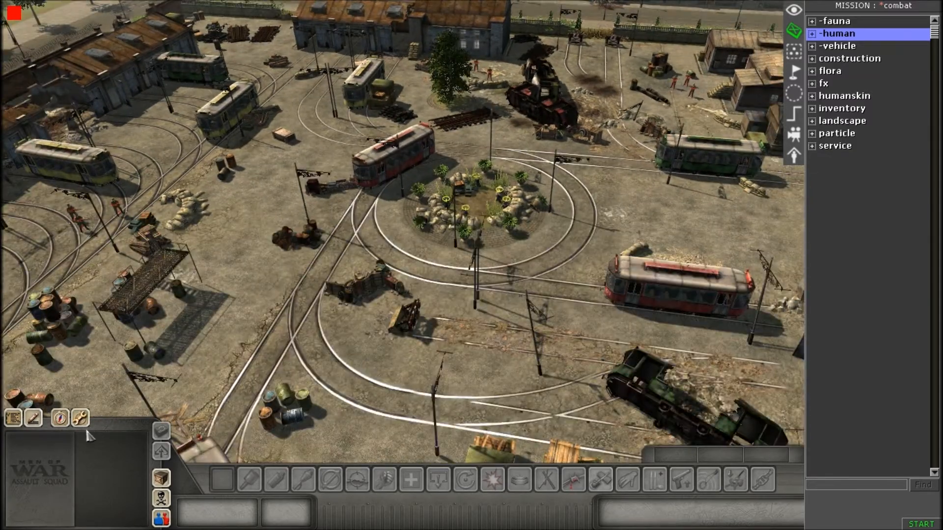
pyautogui.click(60, 417)
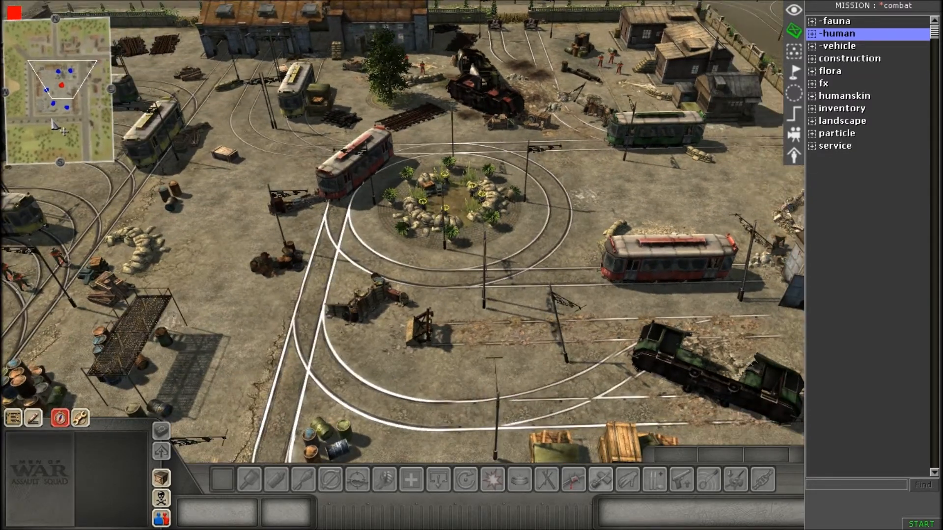
pyautogui.moveTo(373, 169); pyautogui.dragTo(365, 233, button='middle')
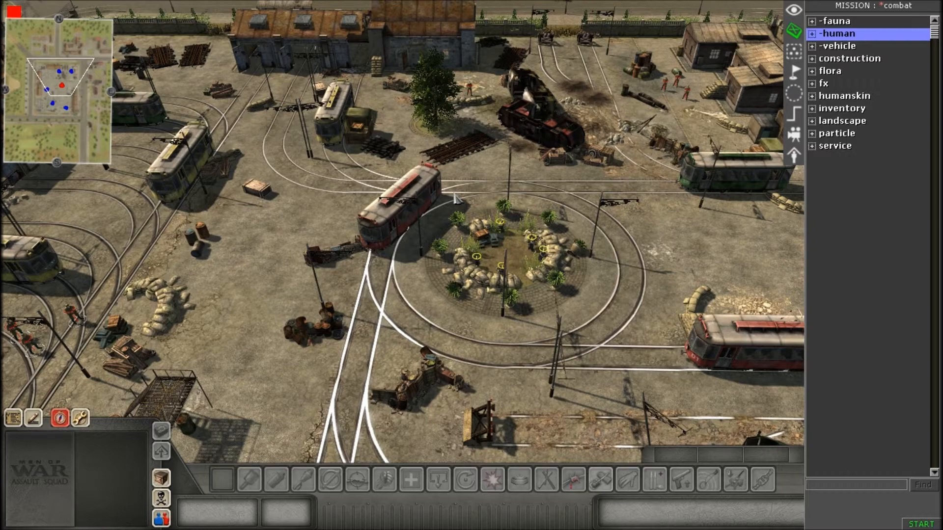
# Step: Survey the attacking squads around the tram depot and their positions relative to the roundabout
pyautogui.scroll(3, 455, 198)
pyautogui.scroll(-3, 456, 198)
pyautogui.scroll(3, 582, 162)
pyautogui.scroll(-3, 583, 162)
pyautogui.scroll(3, 309, 267)
pyautogui.scroll(-3, 318, 269)
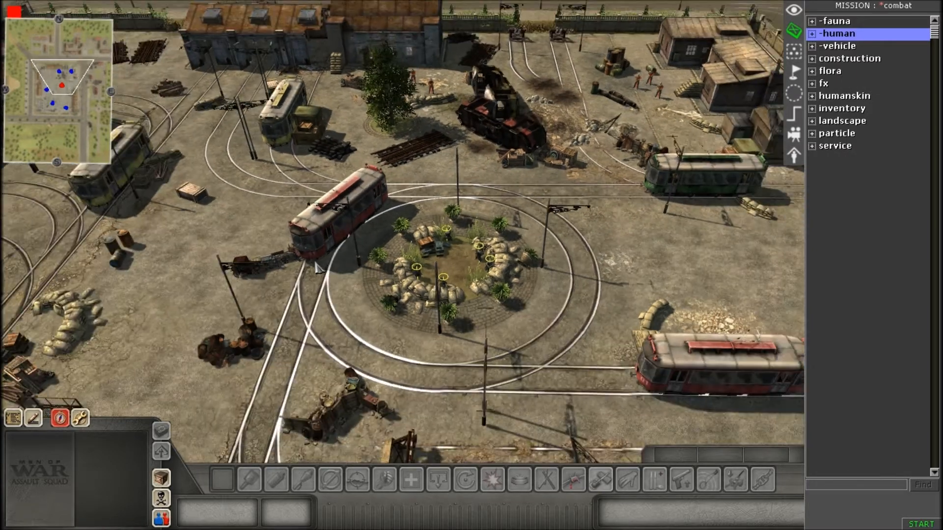
pyautogui.scroll(2, 356, 201)
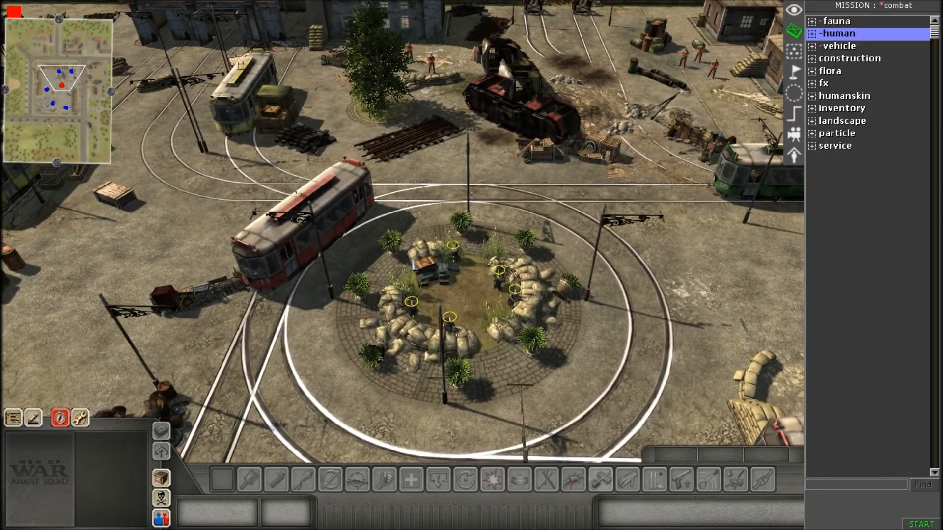
pyautogui.scroll(-3, 393, 254)
pyautogui.scroll(4, 393, 76)
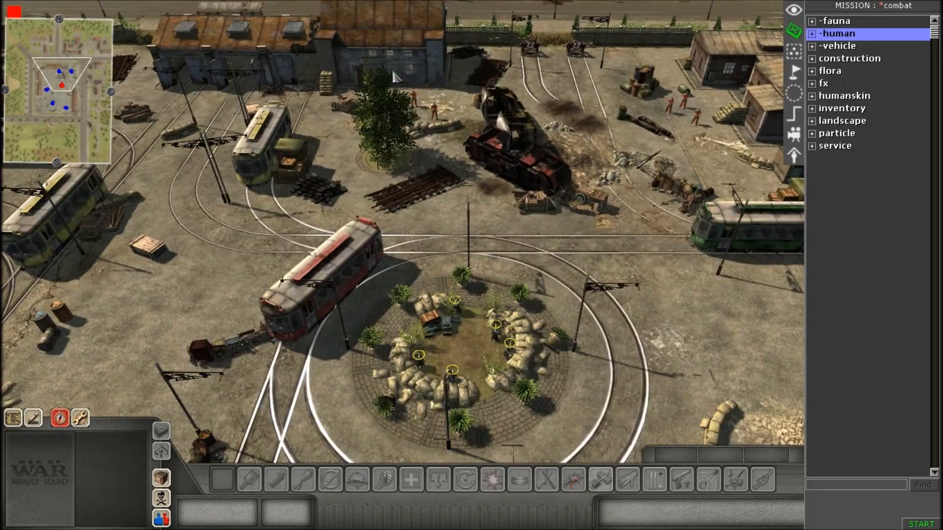
pyautogui.moveTo(575, 144); pyautogui.dragTo(598, 91, button='middle')
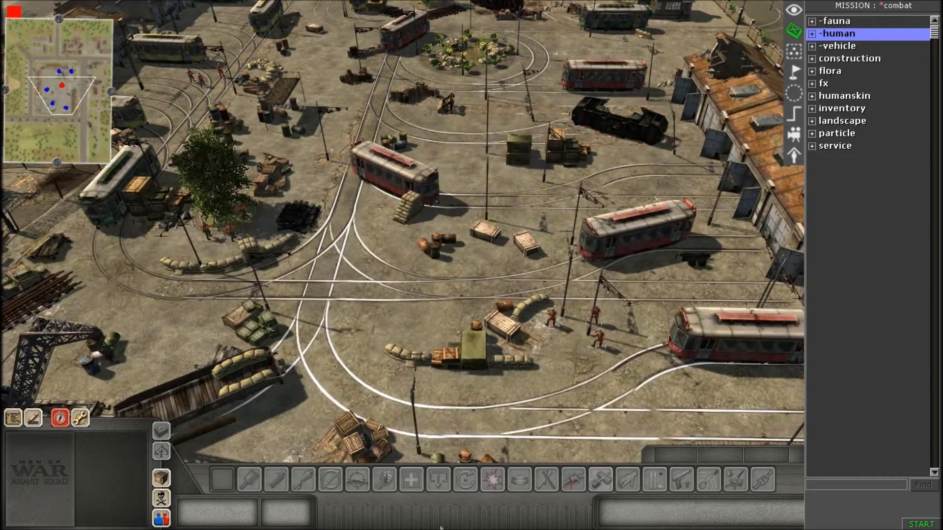
pyautogui.moveTo(548, 216); pyautogui.dragTo(574, 452, button='middle')
# Step: Inspect the defending soldiers behind the roundabout's sandbags up close and from different angles
pyautogui.scroll(8, 502, 246)
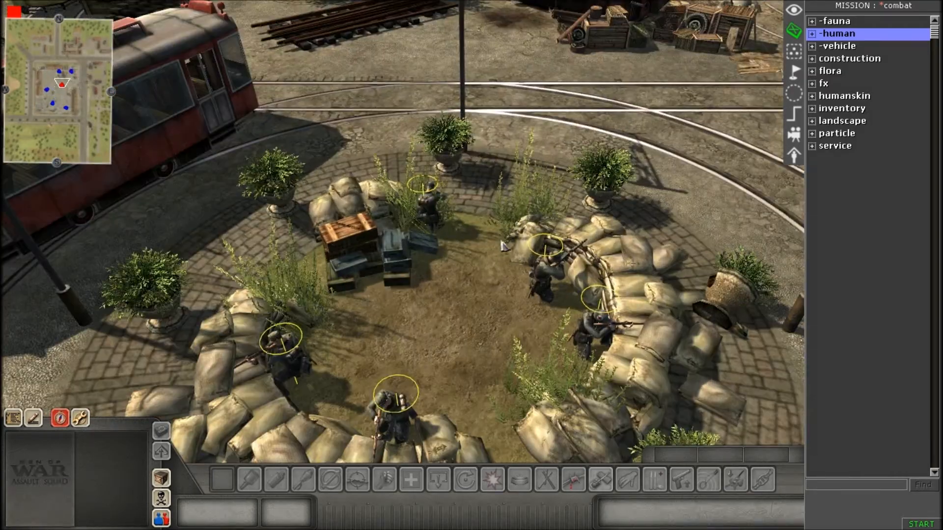
pyautogui.scroll(-3, 535, 183)
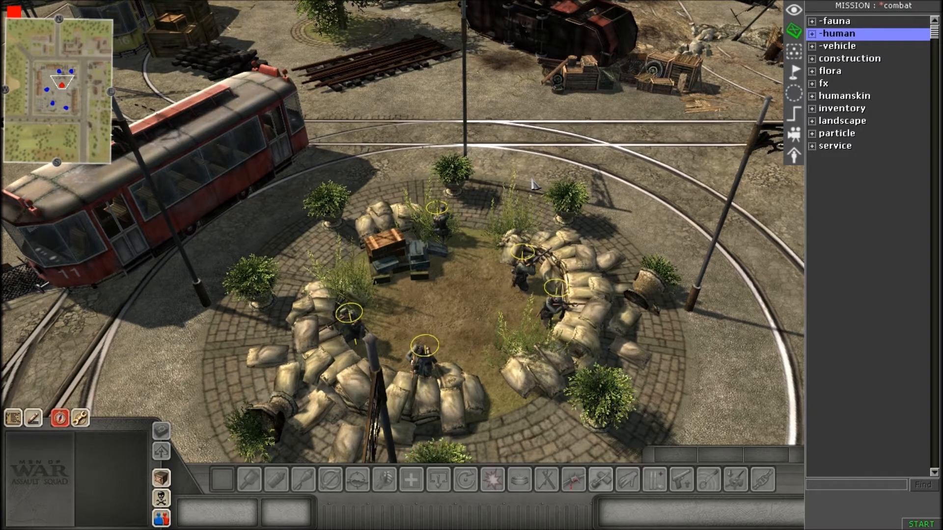
pyautogui.moveTo(535, 182); pyautogui.dragTo(439, 191, button='middle')
pyautogui.scroll(-3, 440, 190)
pyautogui.moveTo(535, 216); pyautogui.dragTo(487, 242, button='middle')
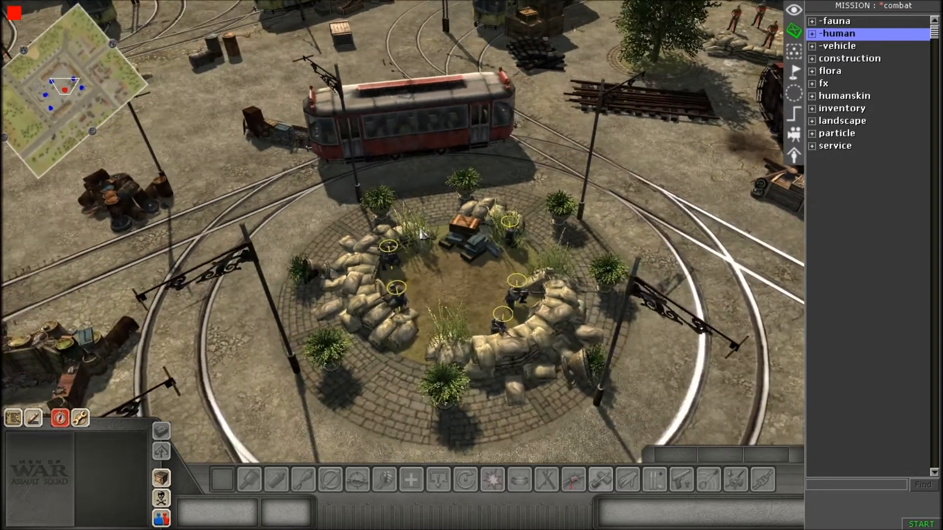
pyautogui.scroll(3, 487, 242)
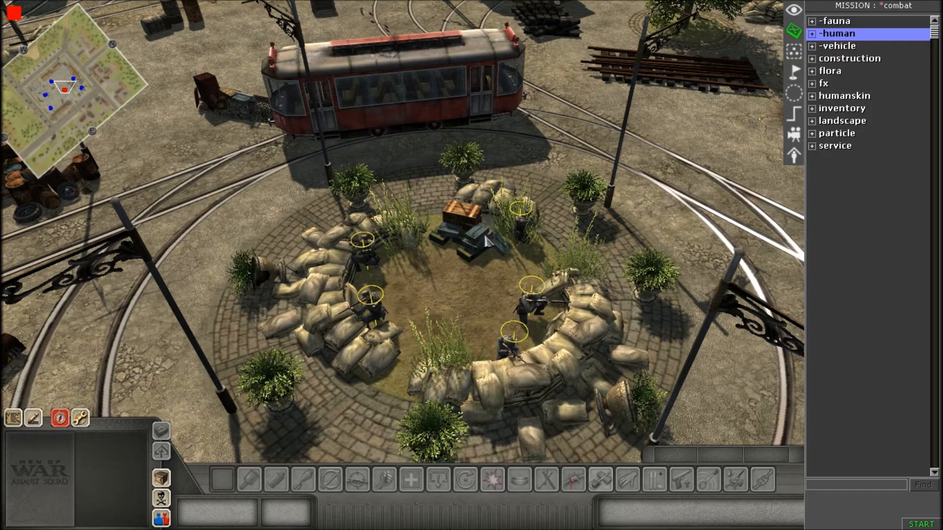
pyautogui.scroll(-2, 485, 241)
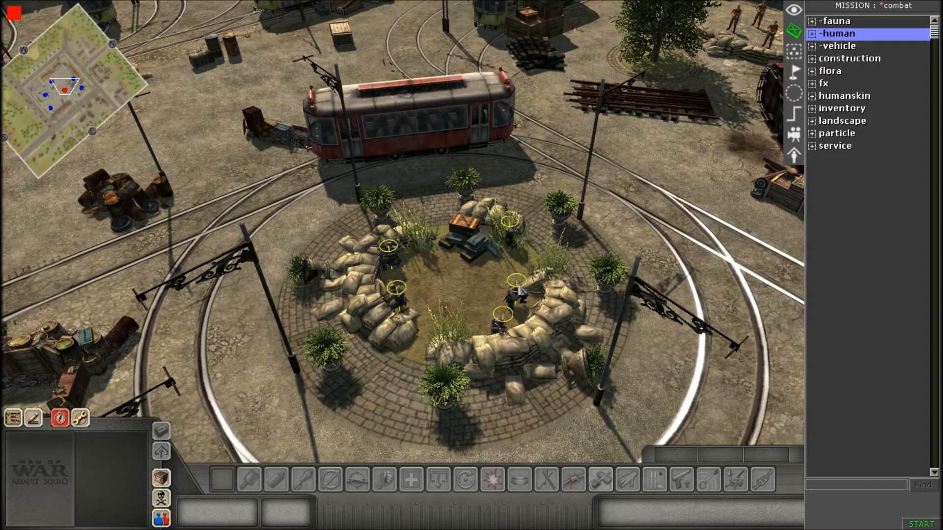
pyautogui.scroll(2, 491, 299)
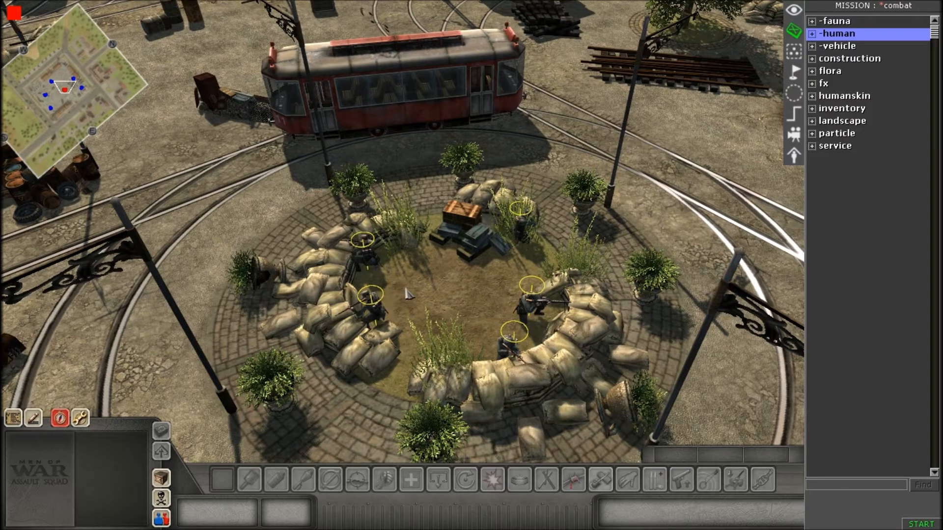
pyautogui.scroll(-2, 425, 290)
pyautogui.moveTo(425, 289)
pyautogui.mouseDown(button='middle')
pyautogui.moveTo(524, 293)
pyautogui.moveTo(433, 286)
pyautogui.mouseUp(button='middle')
pyautogui.scroll(2, 435, 307)
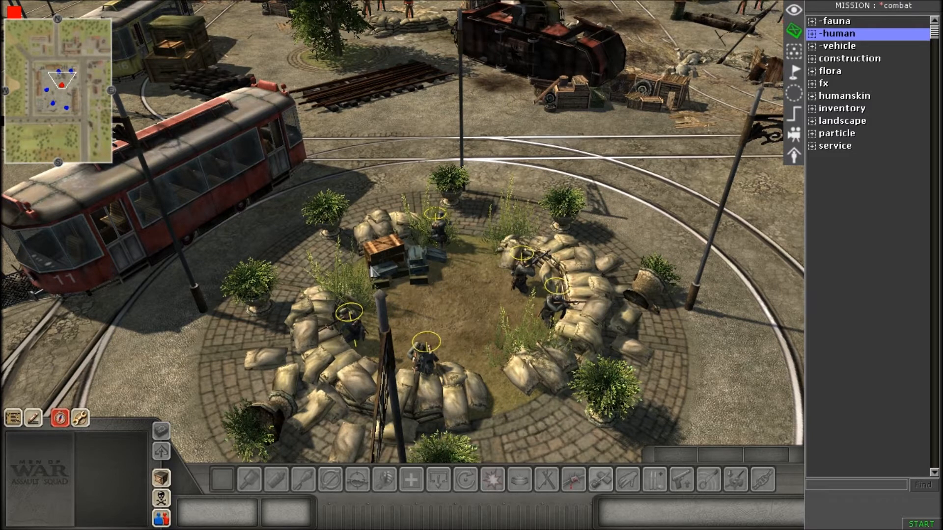
pyautogui.scroll(-3, 432, 284)
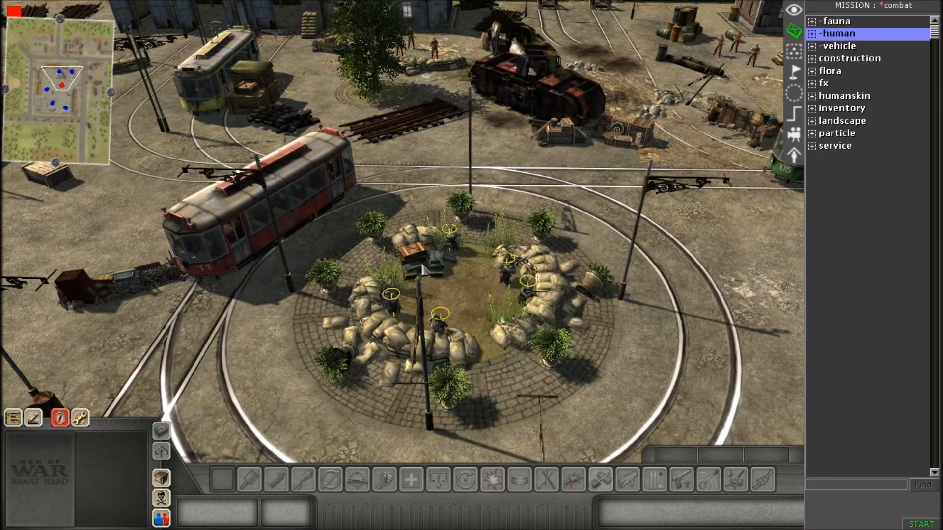
pyautogui.scroll(-2, 422, 273)
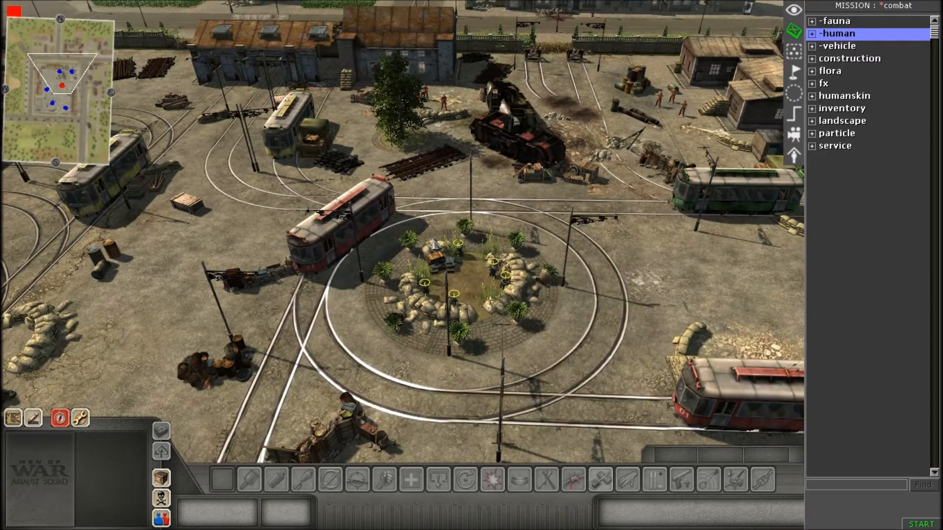
pyautogui.scroll(2, 436, 273)
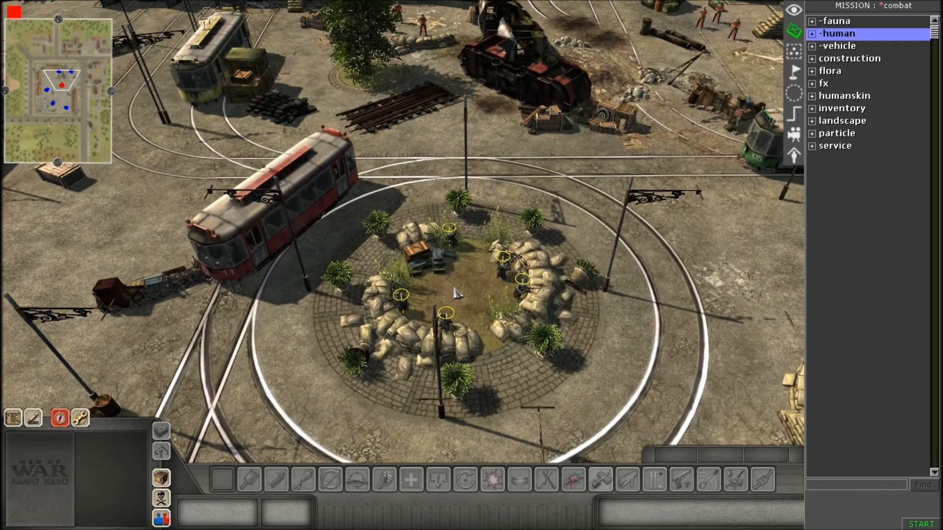
pyautogui.scroll(1, 458, 296)
pyautogui.scroll(1, 461, 299)
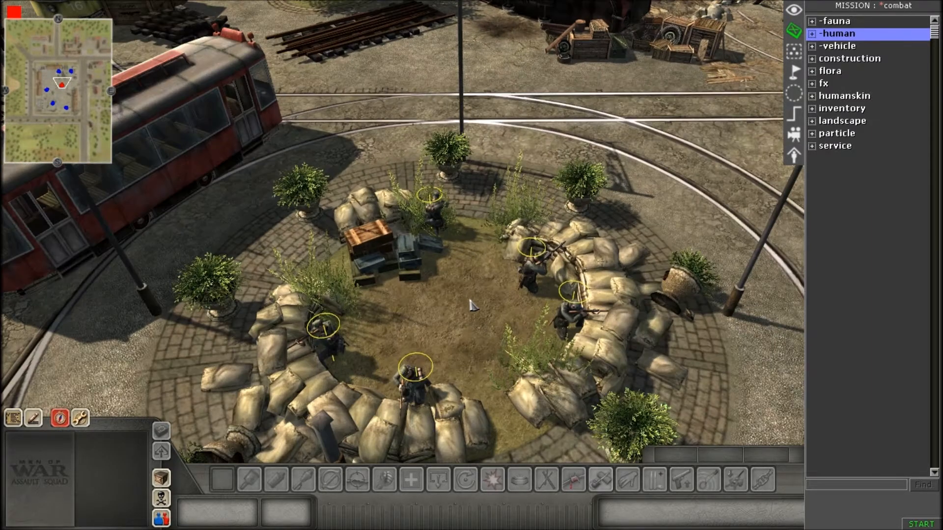
pyautogui.scroll(-2, 471, 304)
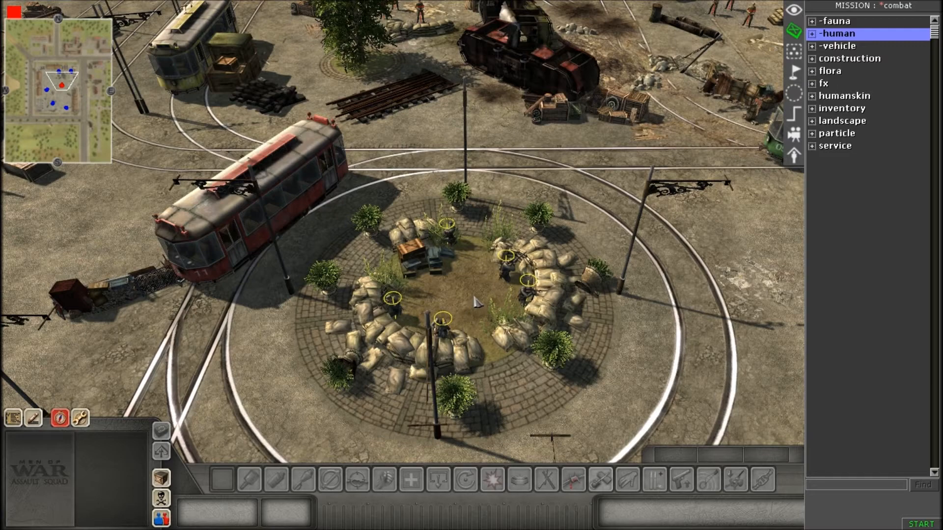
pyautogui.scroll(-2, 475, 301)
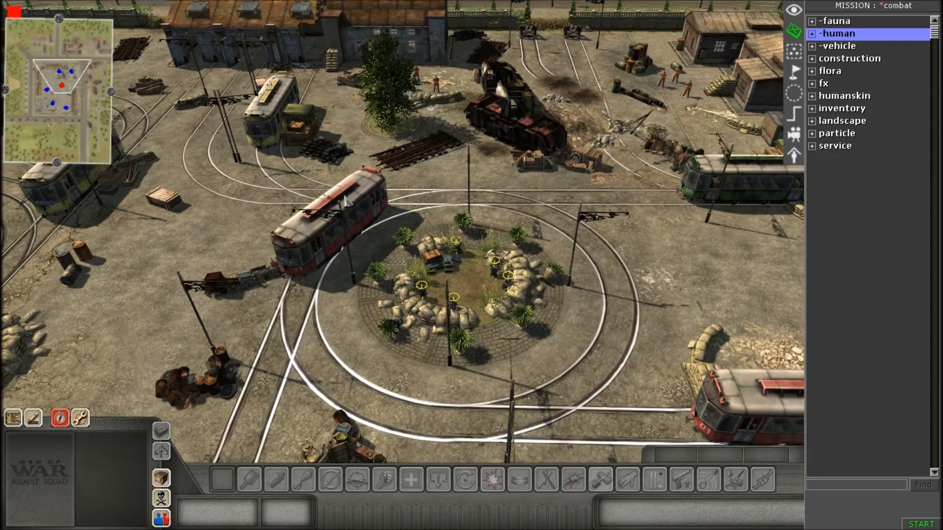
# Step: Select the five defending soldiers inside the sandbagged roundabout and give them the tag ger_surrender
pyautogui.moveTo(366, 212); pyautogui.dragTo(567, 355)
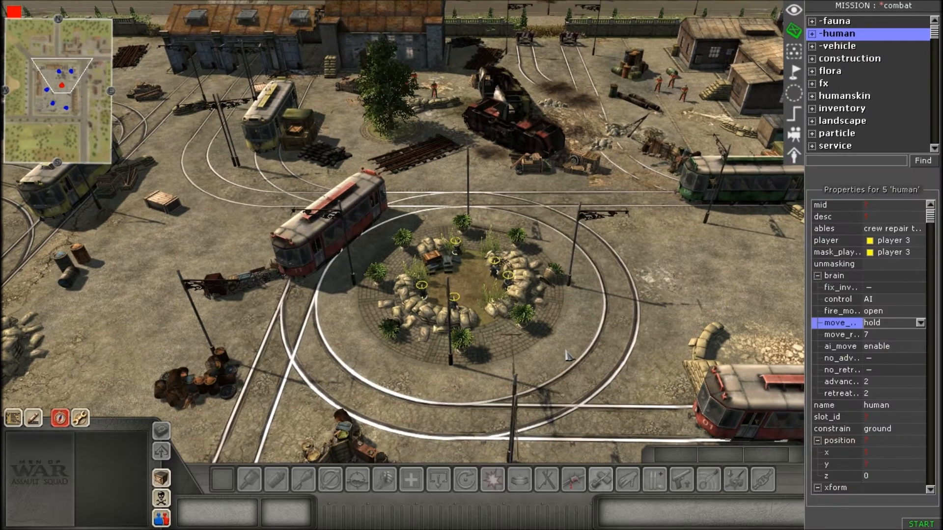
pyautogui.scroll(3, 567, 354)
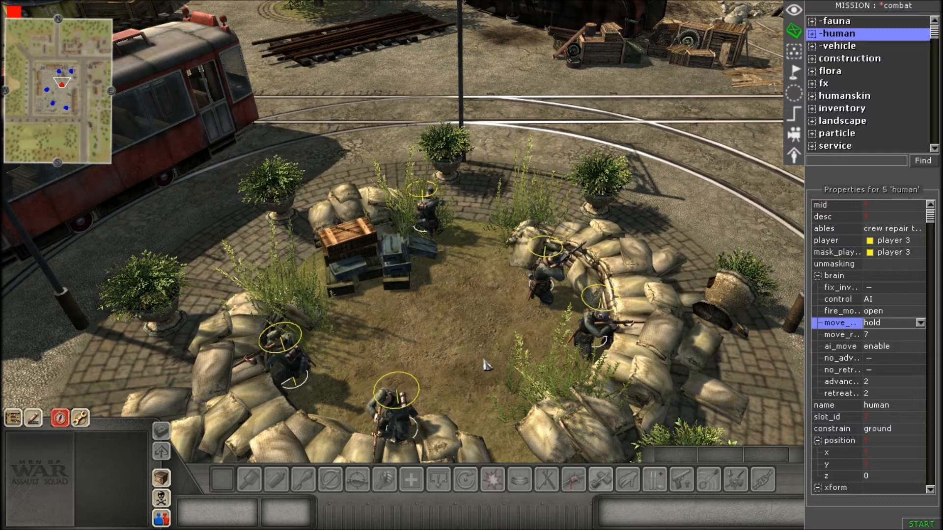
pyautogui.scroll(-3, 486, 364)
pyautogui.rightClick(486, 364)
pyautogui.click(486, 365)
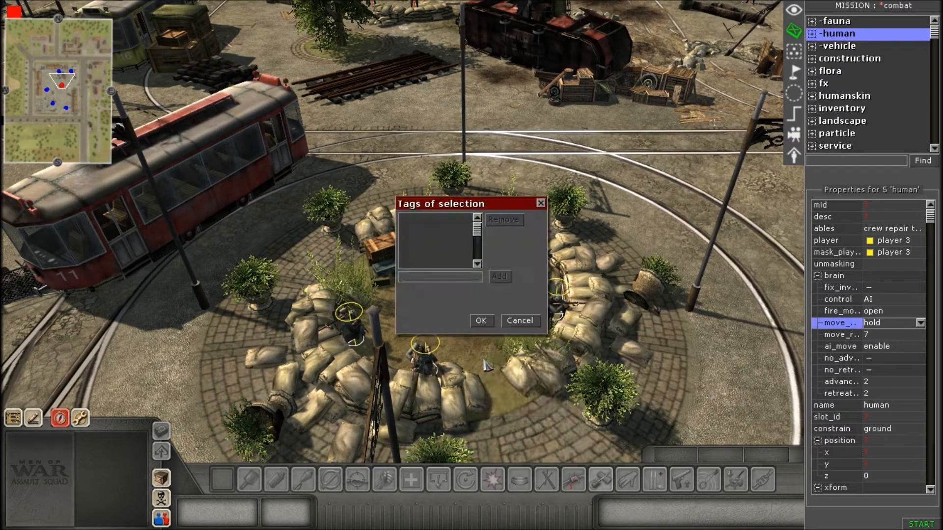
pyautogui.write('ger_surrender')
pyautogui.press('Return')
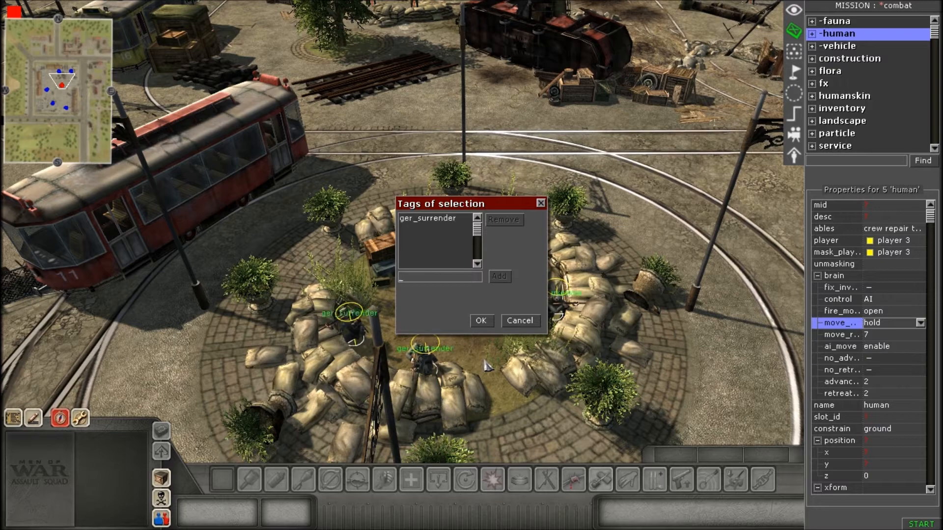
pyautogui.click(480, 321)
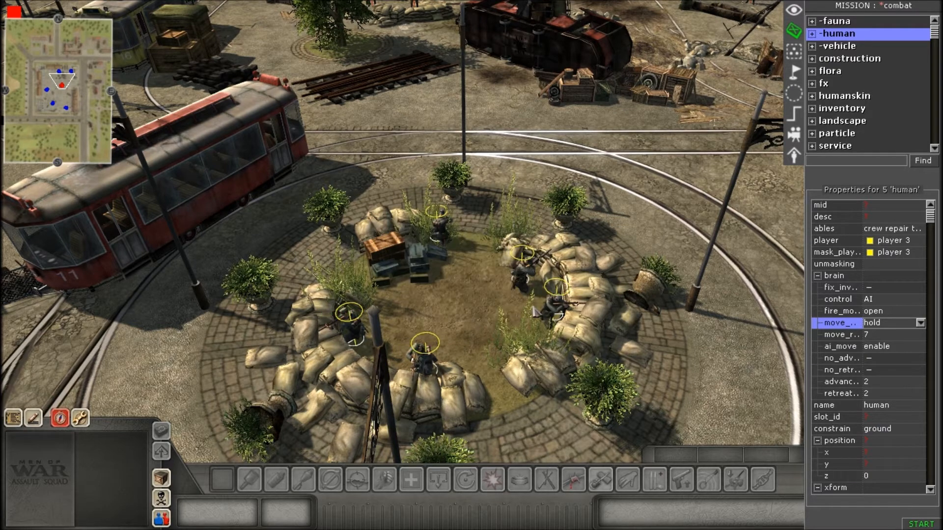
# Step: Select all of player 1's soldiers in the squads surrounding the roundabout across the tram depot
pyautogui.scroll(-5, 474, 325)
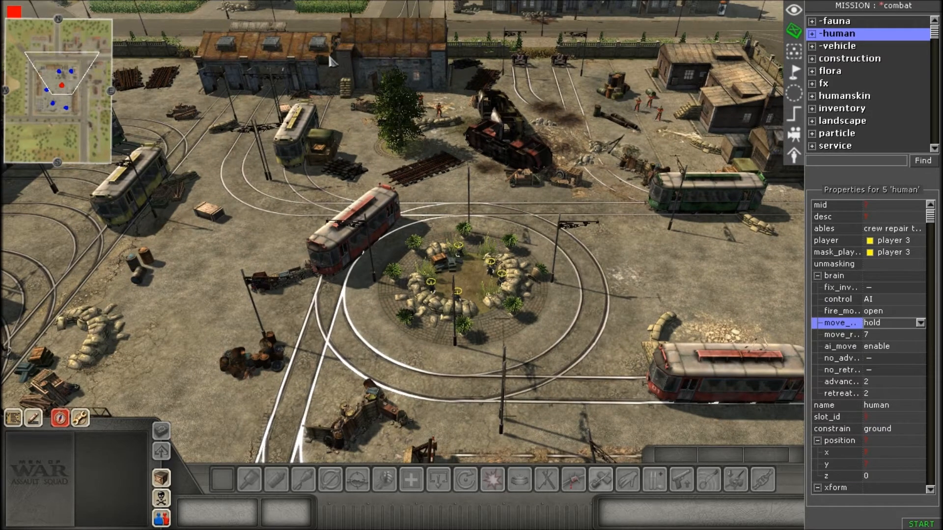
pyautogui.moveTo(331, 56); pyautogui.dragTo(690, 170)
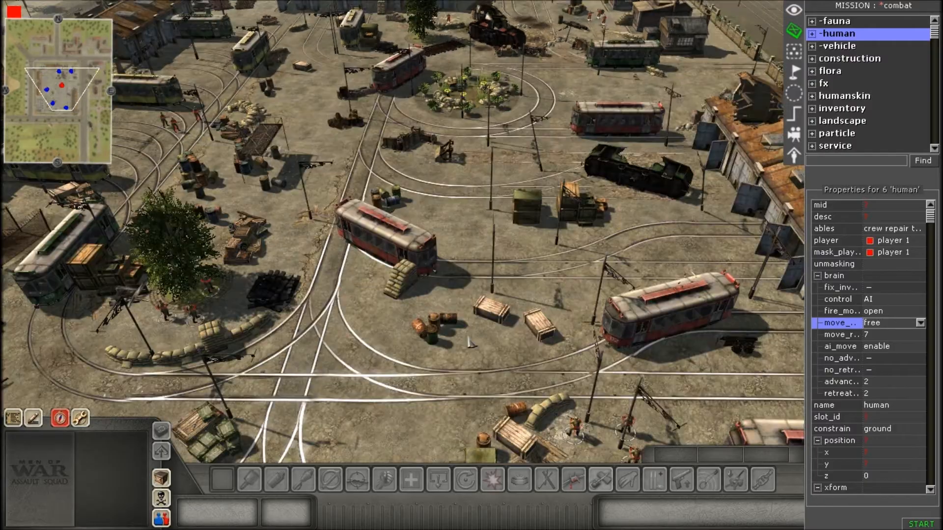
pyautogui.moveTo(471, 342); pyautogui.dragTo(384, 197, button='middle')
pyautogui.keyDown('shift'); pyautogui.moveTo(319, 65); pyautogui.dragTo(561, 364); pyautogui.keyUp('shift')
pyautogui.scroll(3, 684, 228)
pyautogui.moveTo(561, 365); pyautogui.dragTo(481, 318, button='middle')
# Step: Give all the selected player 1 attackers the tag russian_attacker and clear the selection
pyautogui.rightClick(479, 303)
pyautogui.press('t')
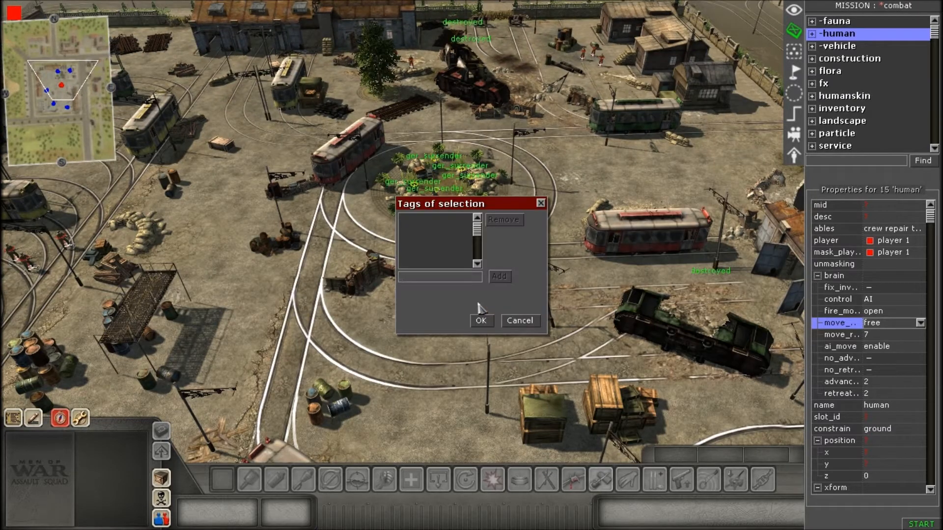
pyautogui.write('russain')
pyautogui.press('BackSpace')
pyautogui.press('BackSpace')
pyautogui.press('BackSpace')
pyautogui.write('ian at_acker')
pyautogui.press('Return')
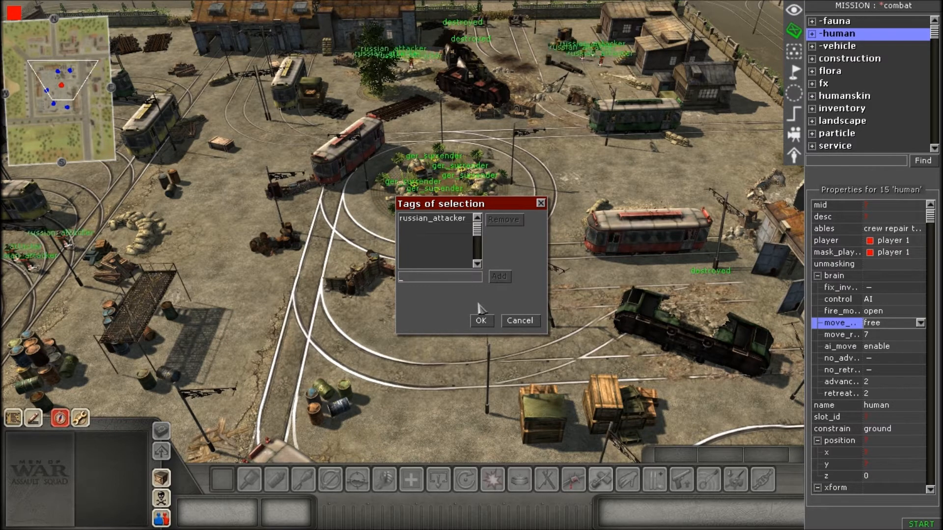
pyautogui.click(480, 320)
pyautogui.scroll(3, 479, 315)
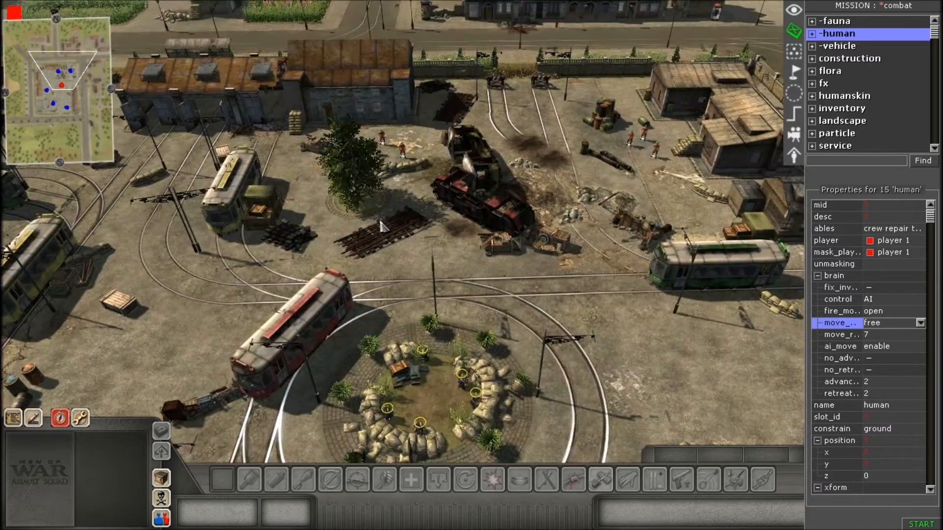
pyautogui.moveTo(479, 315); pyautogui.dragTo(570, 297, button='middle')
pyautogui.click(568, 328)
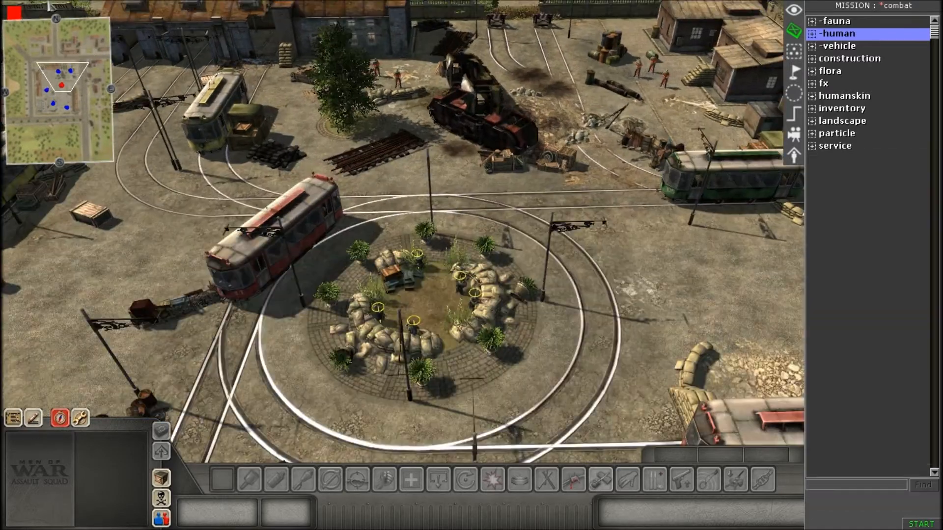
# Step: Set the diplomacy between Player1 and Player2 to yellow in the mission properties
pyautogui.scroll(-2, 568, 328)
pyautogui.moveTo(254, 317); pyautogui.dragTo(356, 281, button='middle')
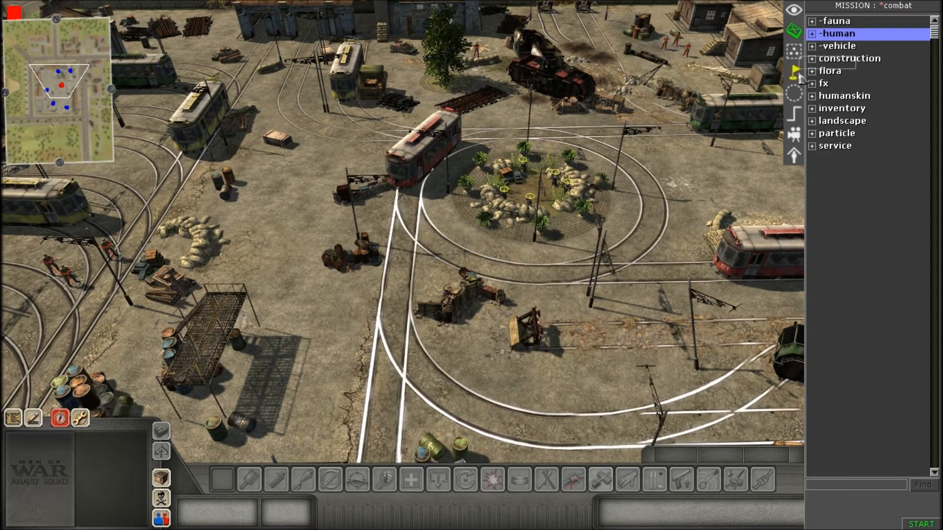
pyautogui.moveTo(800, 76); pyautogui.dragTo(763, 91, button='middle')
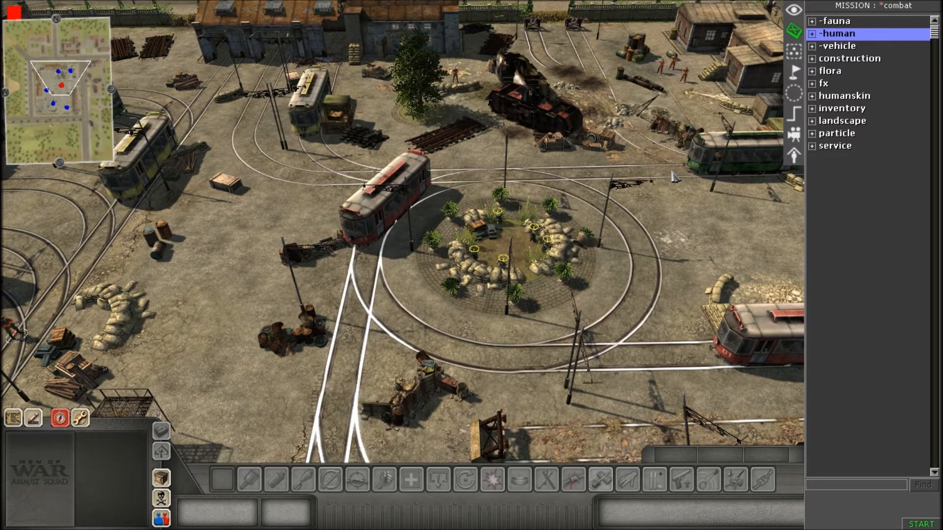
pyautogui.scroll(1, 483, 286)
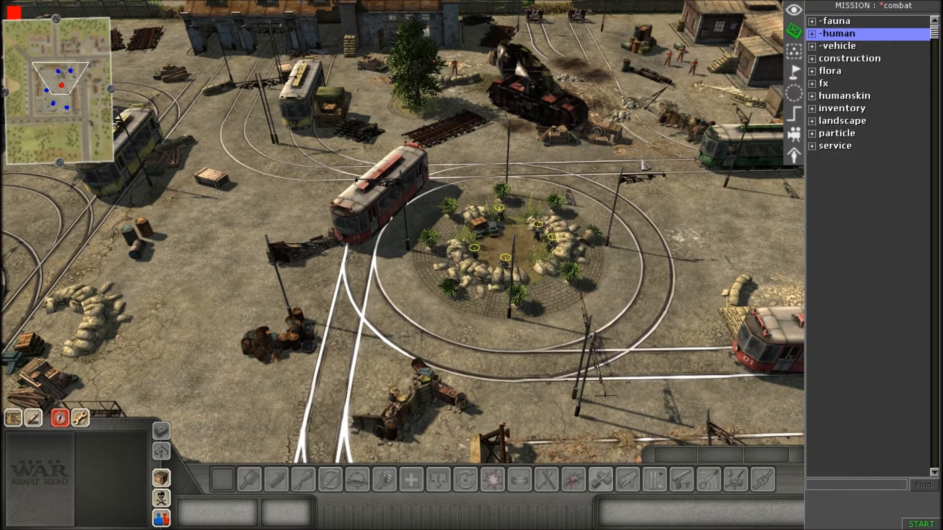
pyautogui.scroll(2, 474, 326)
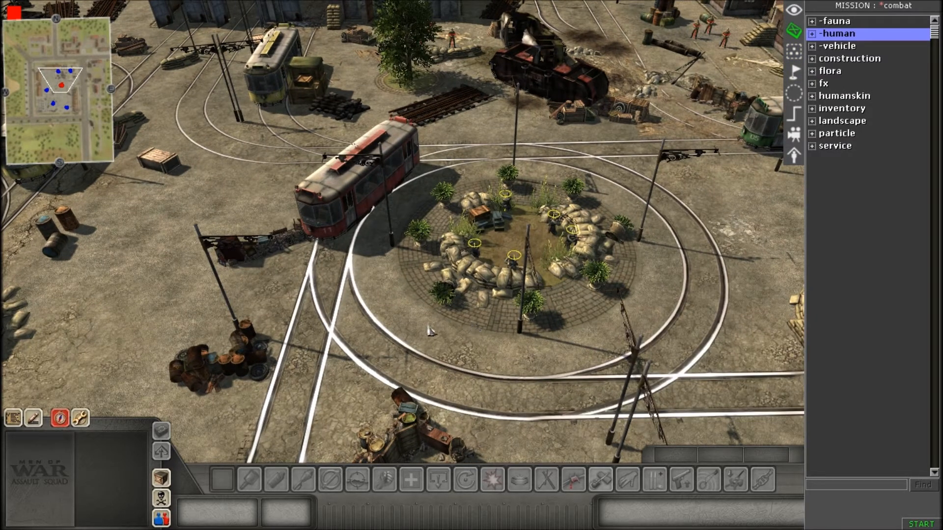
pyautogui.press('e')
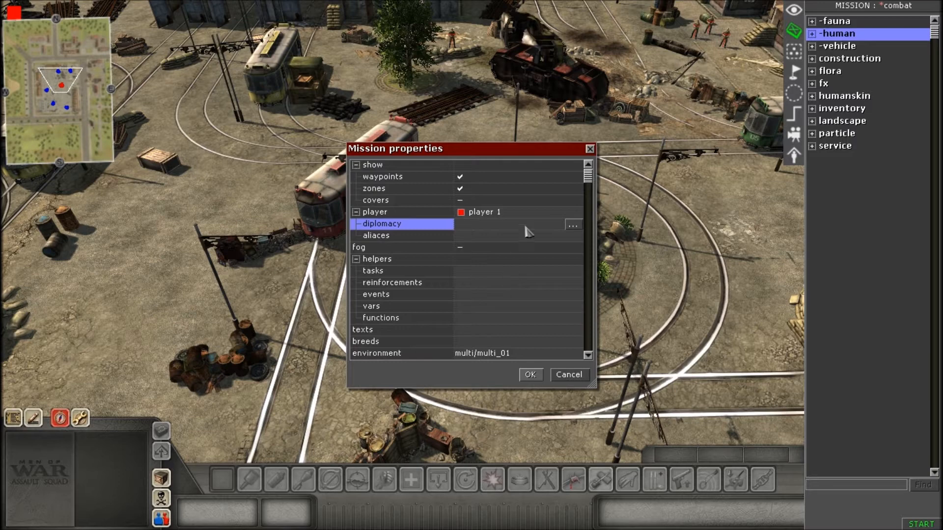
pyautogui.click(573, 226)
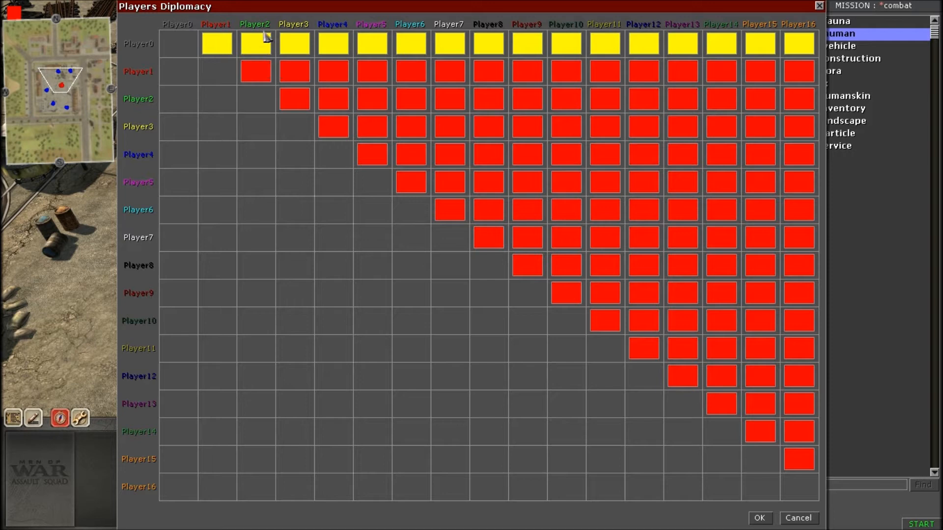
pyautogui.click(256, 79)
pyautogui.click(256, 79)
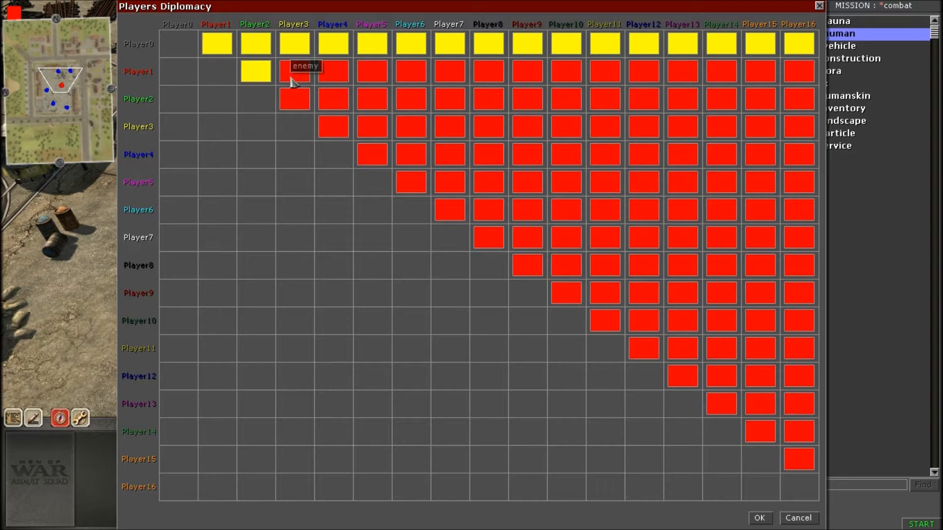
pyautogui.click(761, 519)
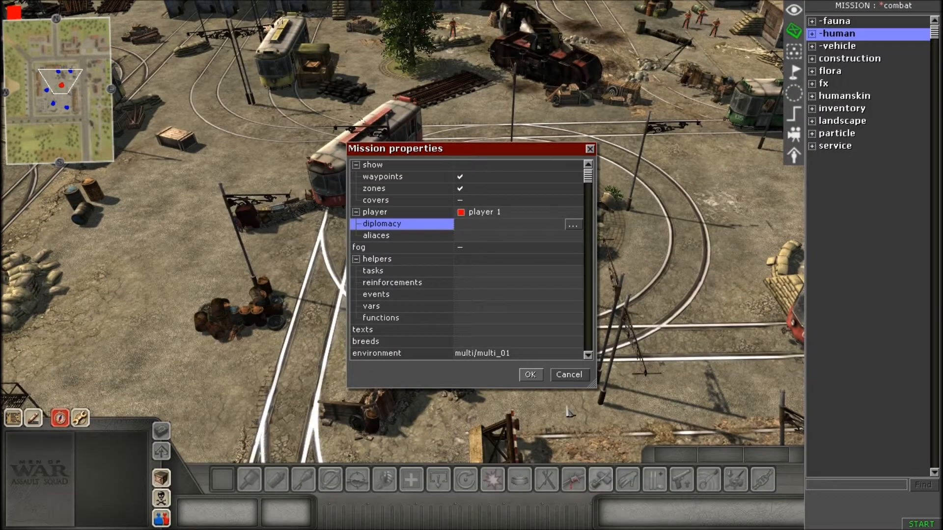
pyautogui.click(532, 379)
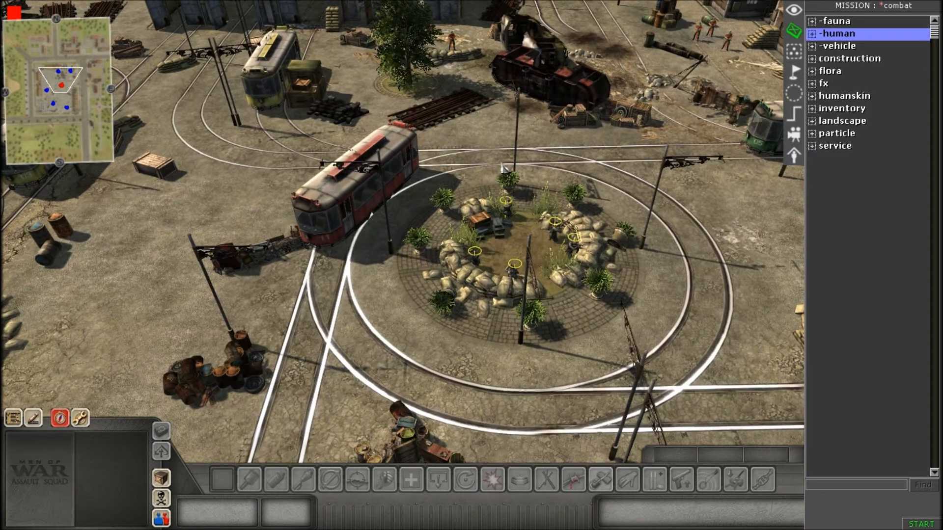
# Step: Examine the defenders inside the roundabout's sandbags up close and the open ground around them
pyautogui.scroll(3, 402, 231)
pyautogui.scroll(-3, 360, 212)
pyautogui.scroll(3, 445, 260)
pyautogui.moveTo(474, 272); pyautogui.dragTo(428, 264, button='middle')
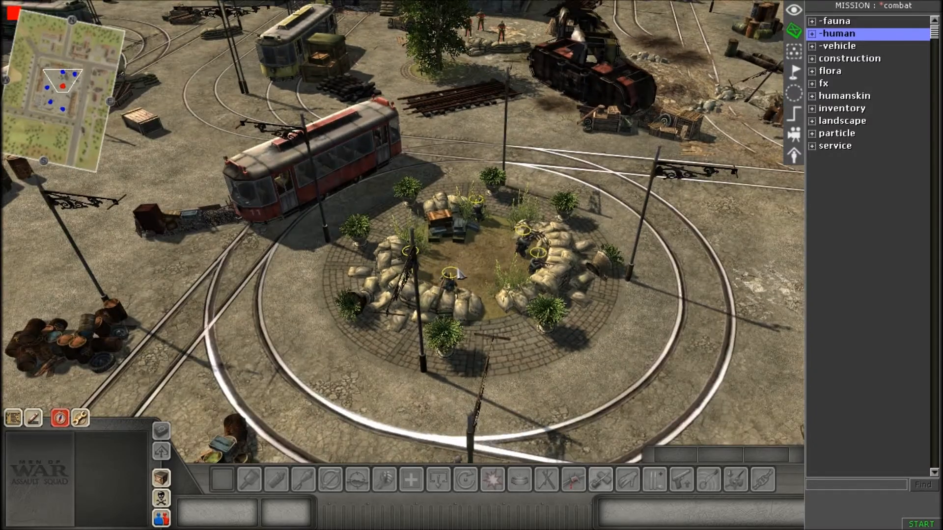
pyautogui.scroll(2, 461, 274)
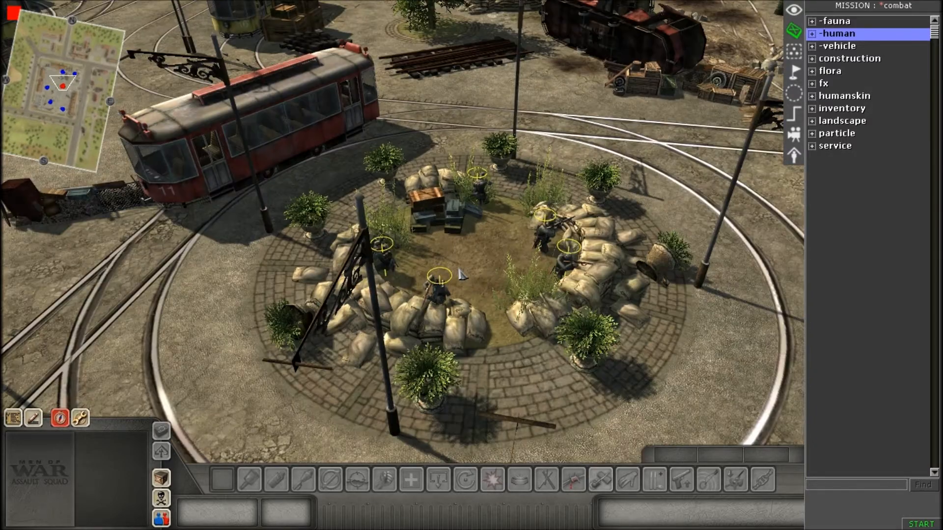
pyautogui.scroll(2, 460, 274)
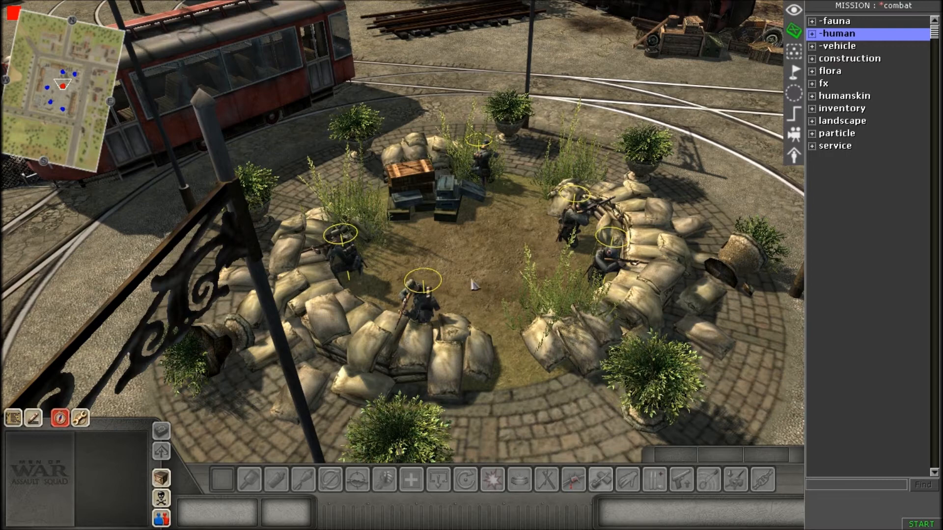
pyautogui.scroll(-6, 473, 284)
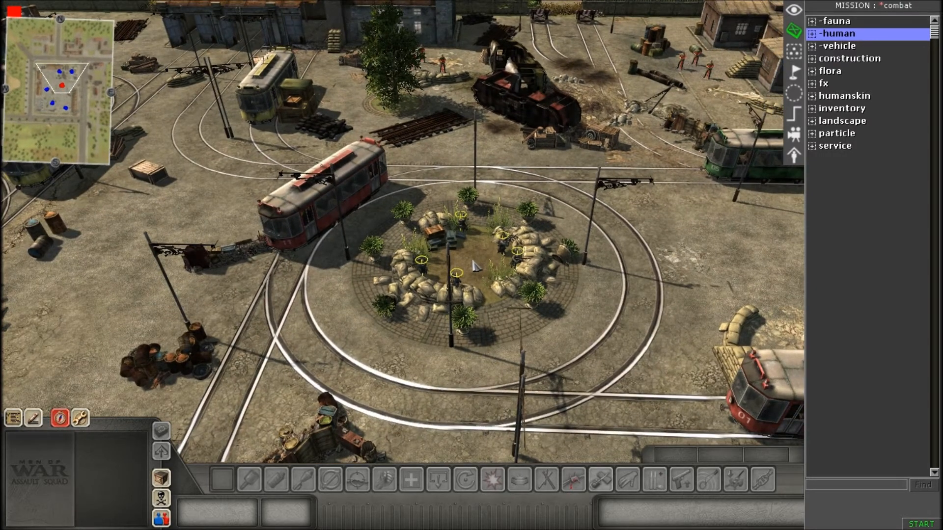
pyautogui.moveTo(472, 260); pyautogui.dragTo(482, 257, button='middle')
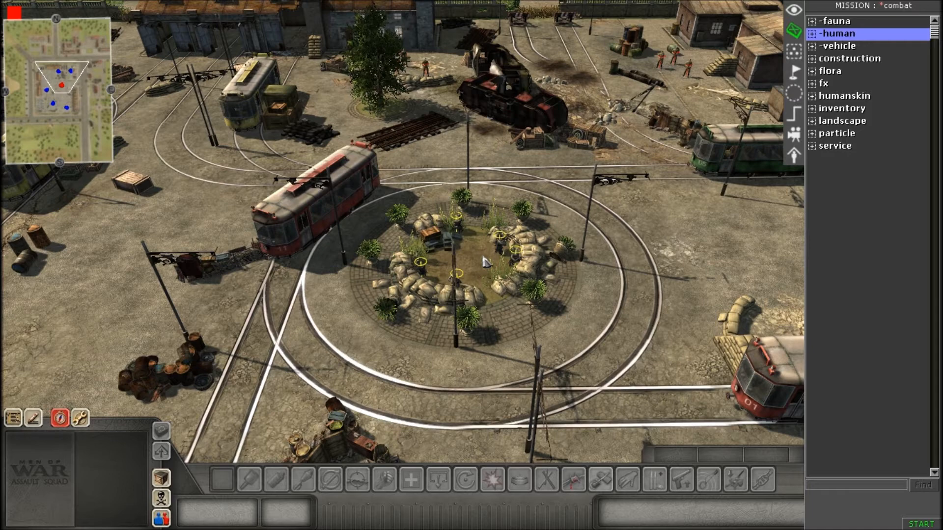
pyautogui.scroll(-2, 486, 262)
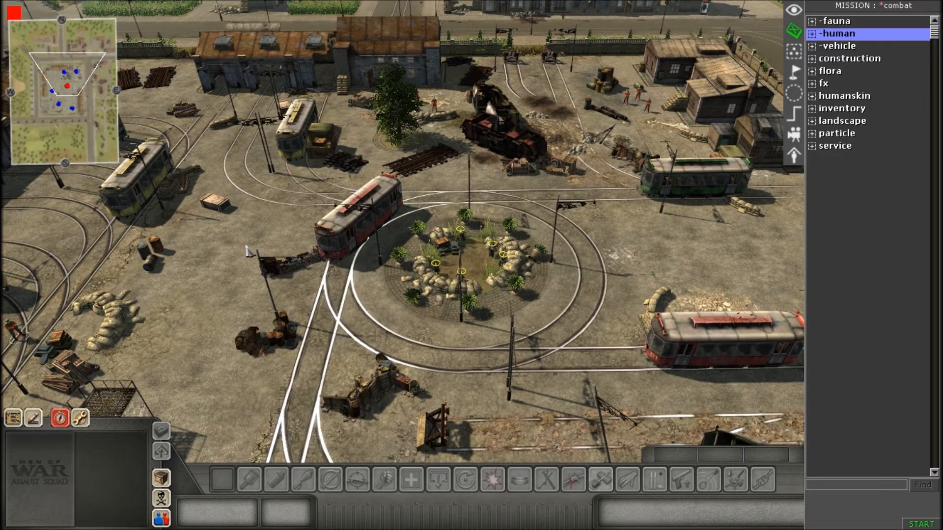
pyautogui.scroll(3, 403, 324)
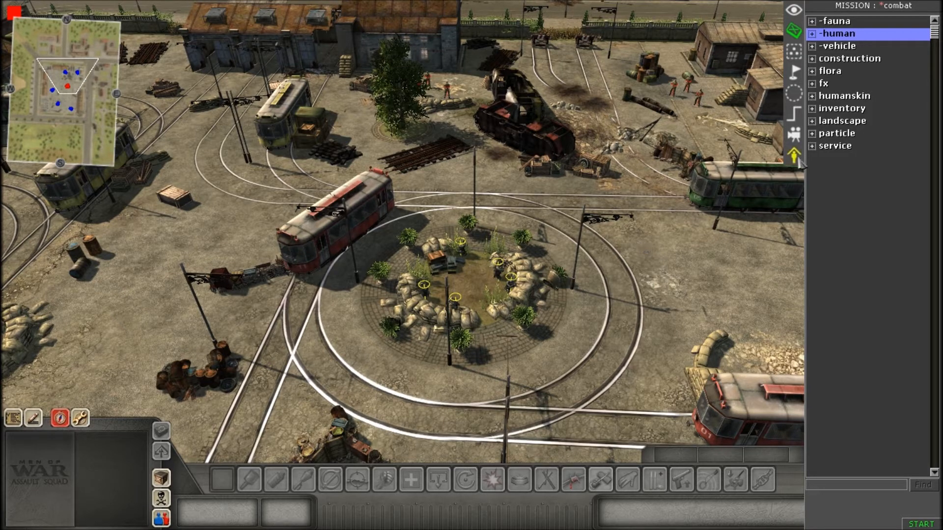
# Step: Create a circular zone named surrender_zone and place it at the centre of the sandbagged roundabout
pyautogui.click(793, 92)
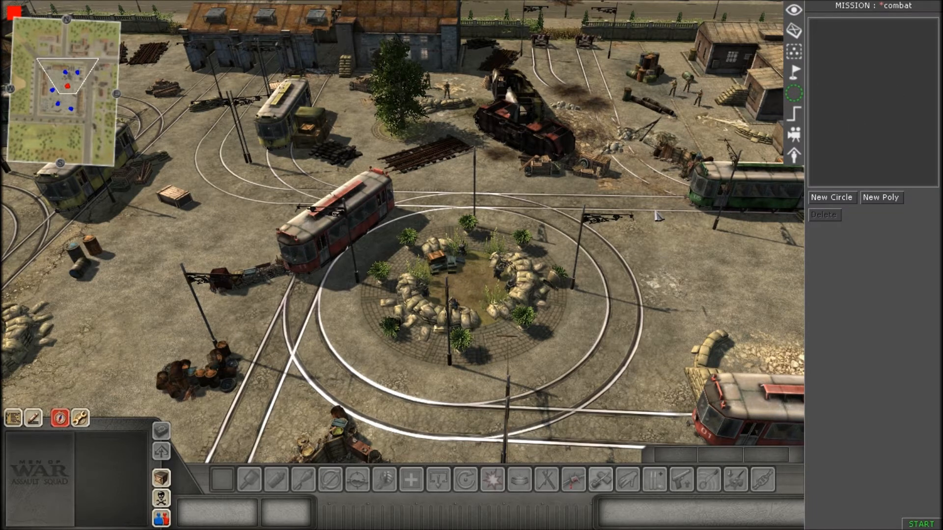
pyautogui.click(841, 197)
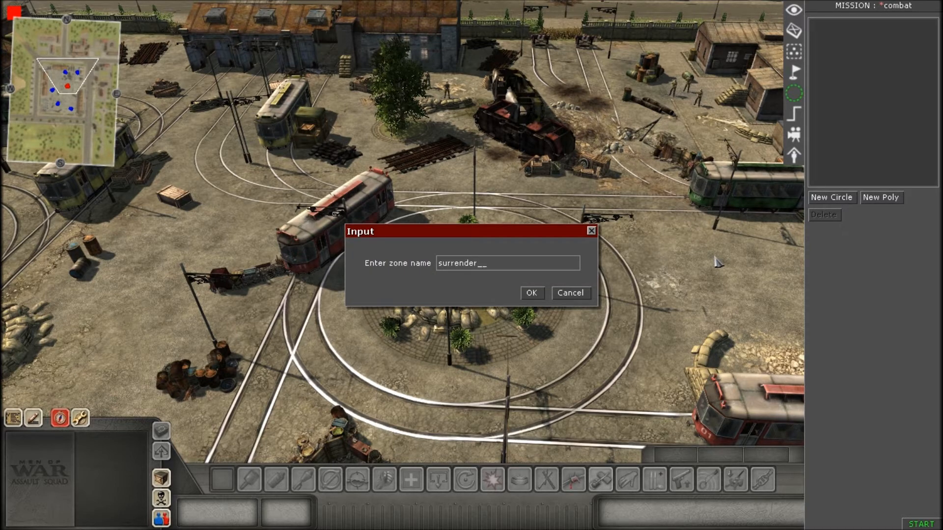
pyautogui.write('surrender_zone')
pyautogui.press('Return')
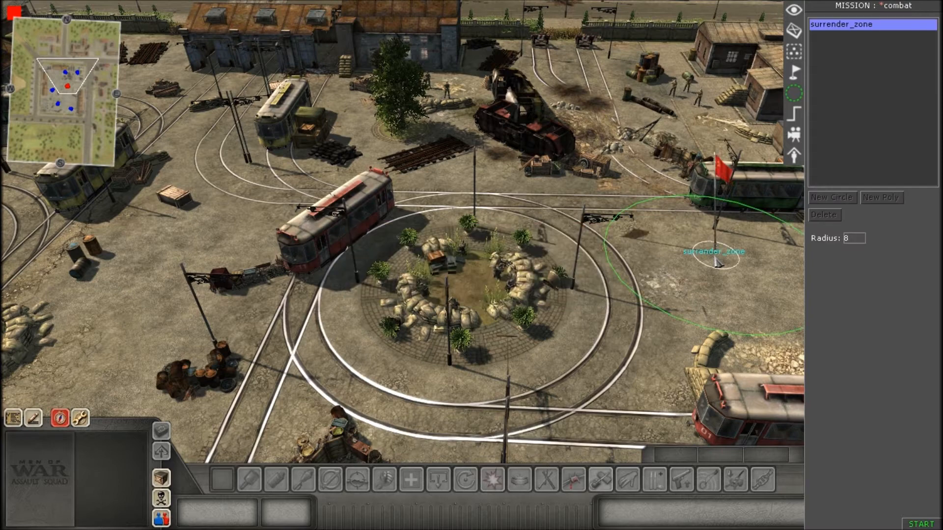
pyautogui.click(484, 294)
pyautogui.scroll(5, 577, 252)
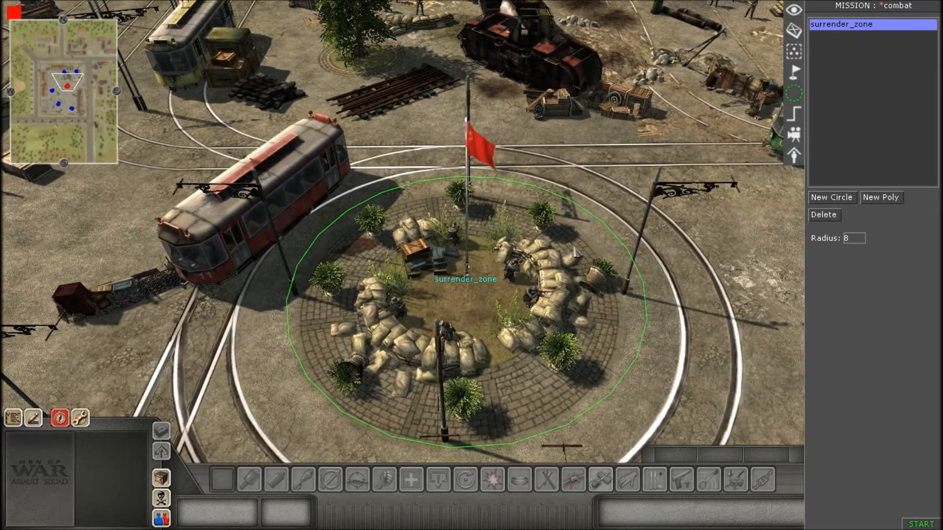
# Step: Set the radius of surrender_zone to 12
pyautogui.moveTo(574, 248); pyautogui.dragTo(512, 363, button='middle')
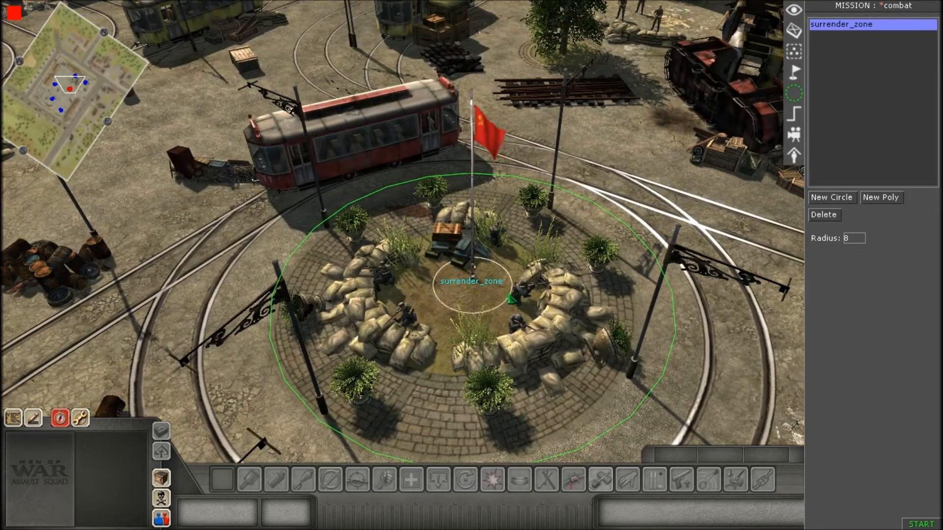
pyautogui.click(857, 240)
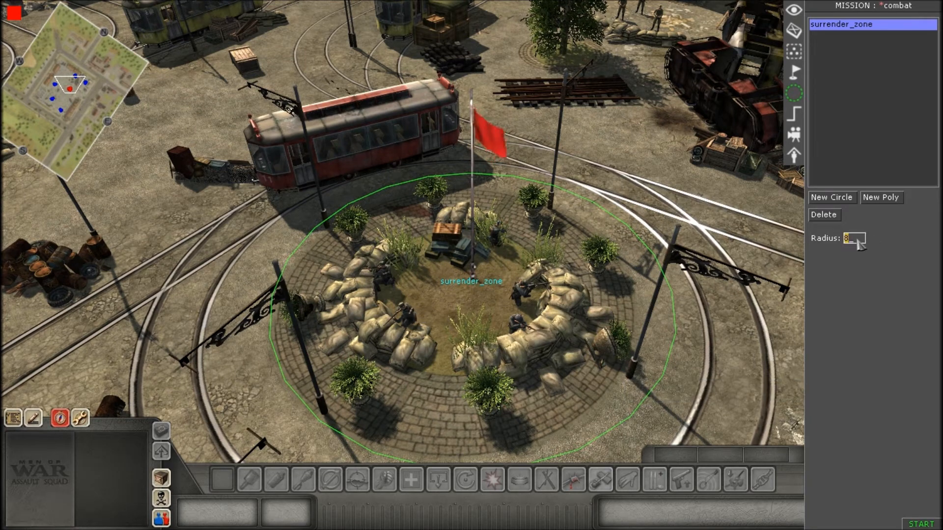
pyautogui.write('12')
pyautogui.press('Return')
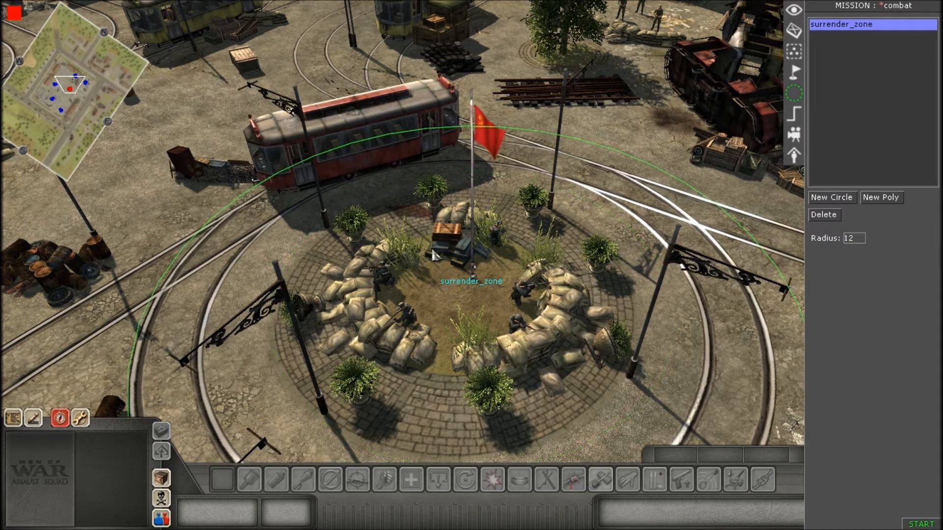
# Step: Check from several angles and distances how surrender_zone covers the roundabout, its defenders and the surrounding tracks
pyautogui.scroll(-3, 473, 265)
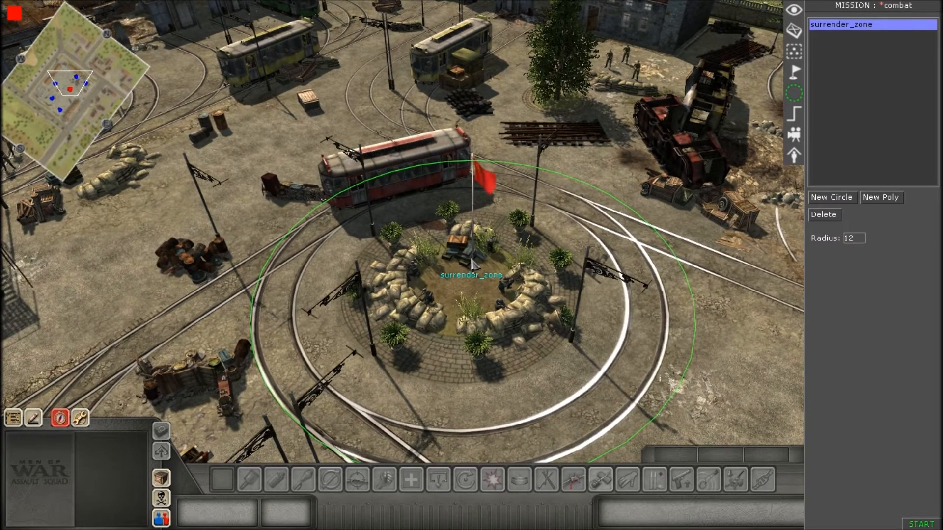
pyautogui.moveTo(392, 261); pyautogui.dragTo(452, 259, button='middle')
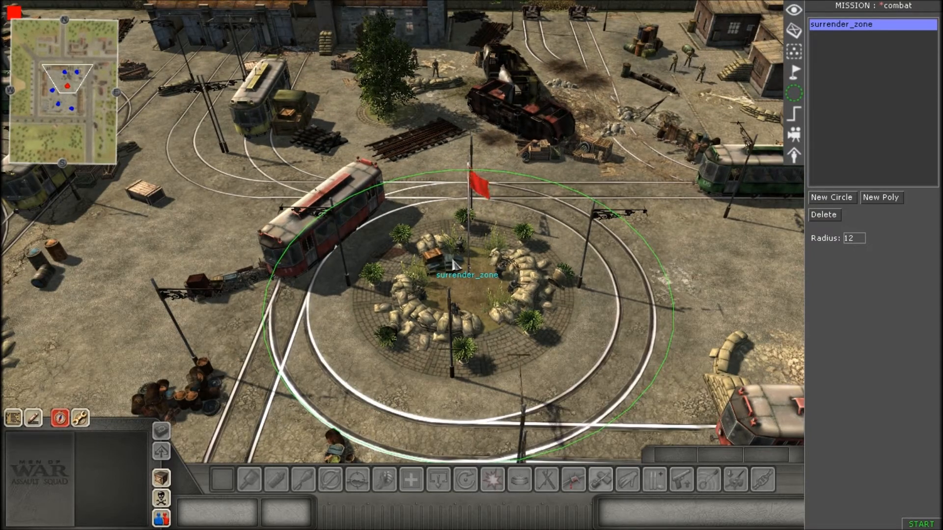
pyautogui.scroll(3, 451, 264)
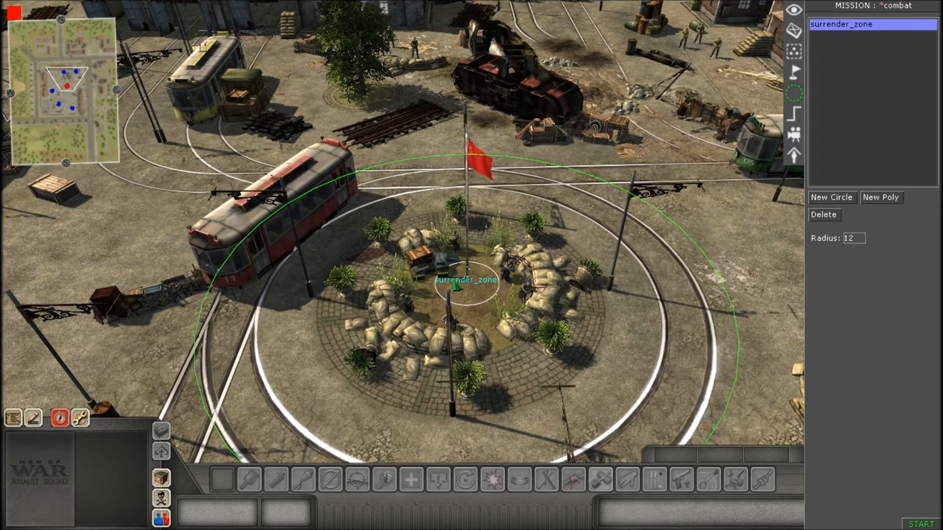
pyautogui.scroll(3, 457, 285)
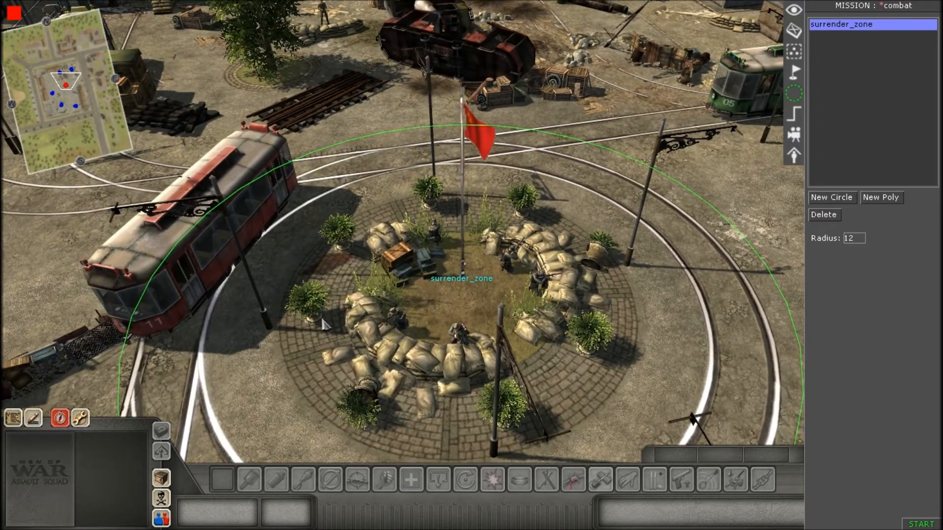
pyautogui.scroll(2, 322, 319)
pyautogui.moveTo(322, 318); pyautogui.dragTo(566, 418, button='middle')
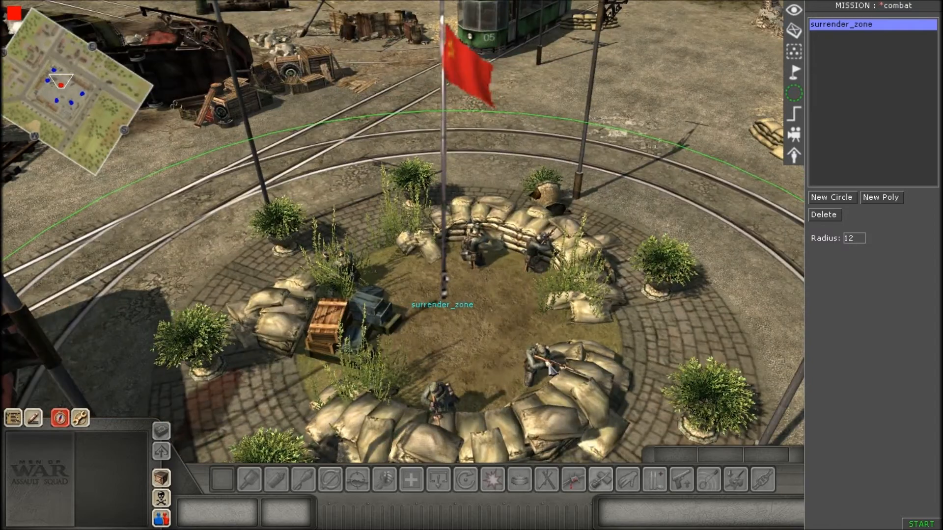
pyautogui.scroll(-5, 552, 369)
pyautogui.moveTo(551, 369); pyautogui.dragTo(442, 185, button='middle')
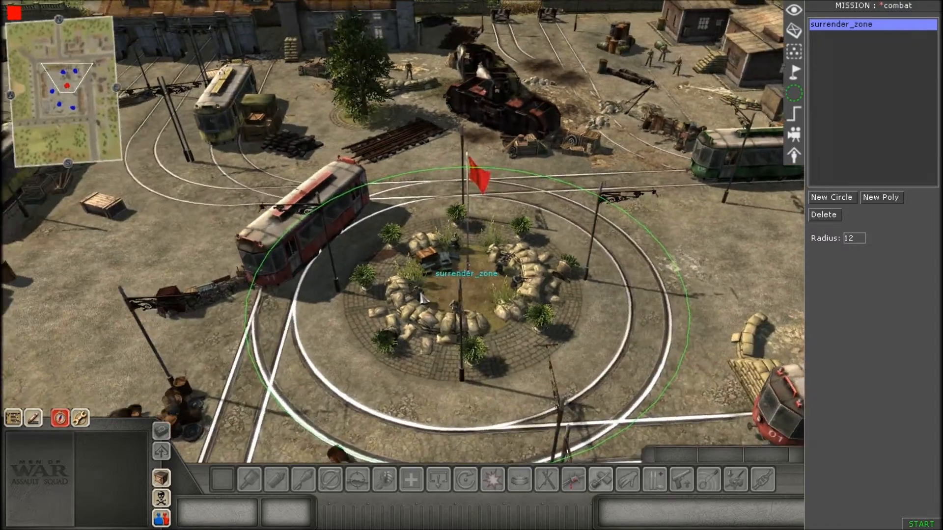
pyautogui.scroll(1, 421, 293)
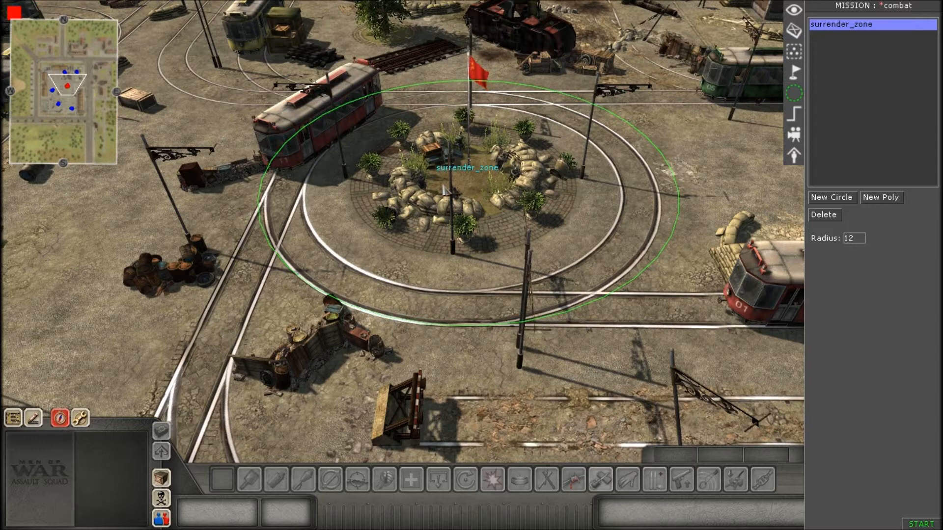
pyautogui.scroll(2, 444, 190)
pyautogui.scroll(-1, 488, 219)
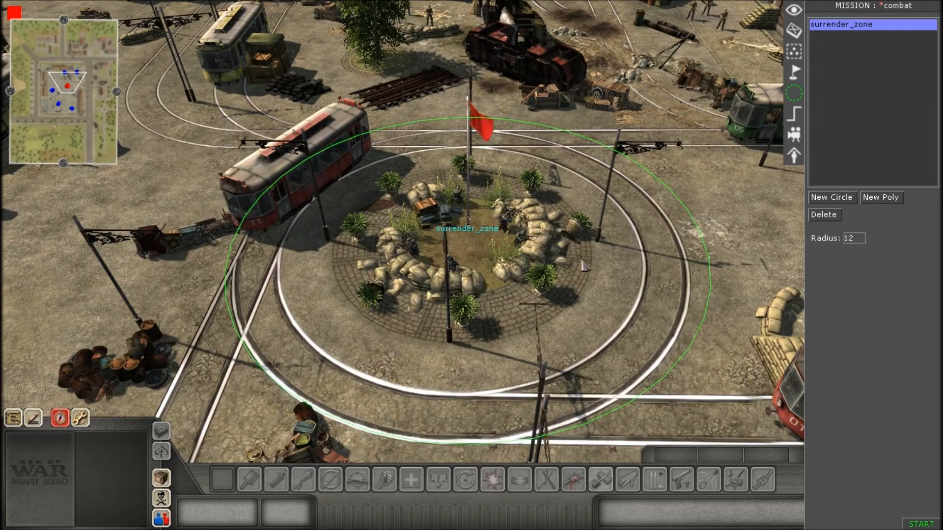
# Step: Create a new mission trigger named surrender/germans
pyautogui.scroll(-1, 585, 336)
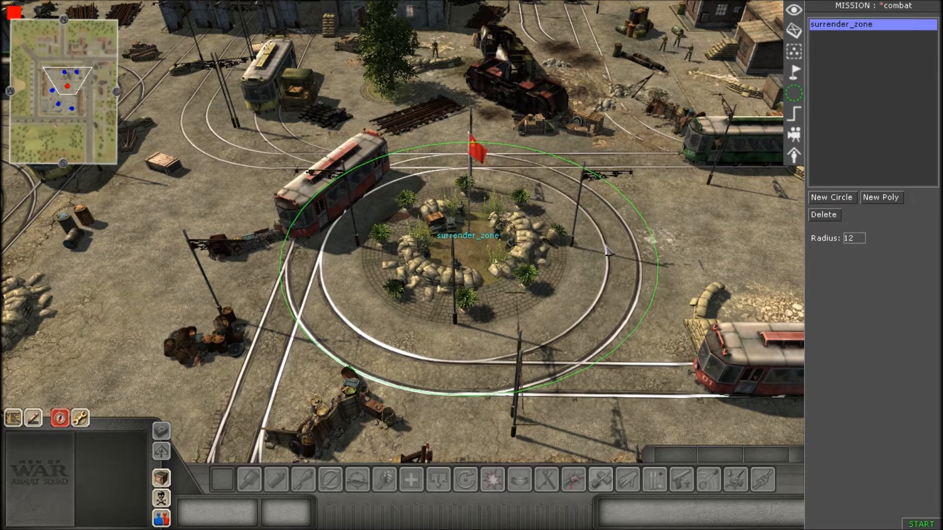
pyautogui.click(795, 115)
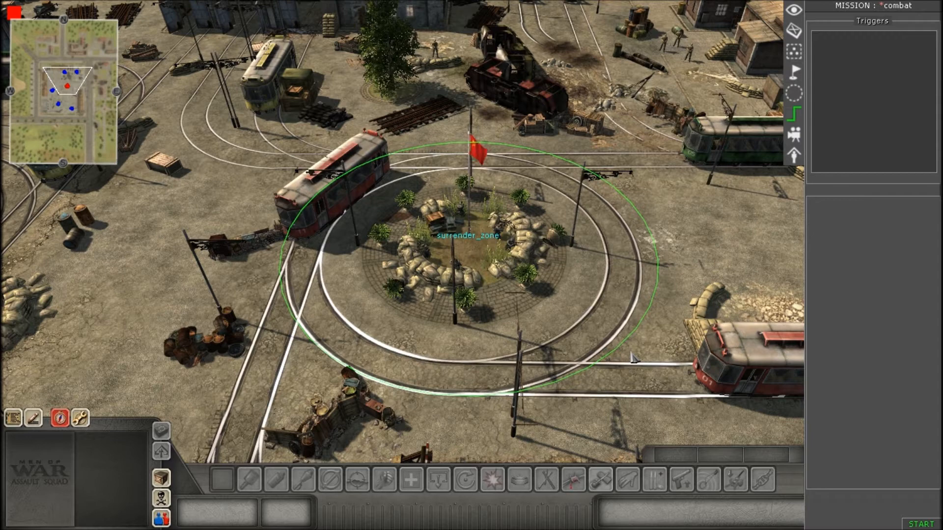
pyautogui.rightClick(841, 60)
pyautogui.click(852, 68)
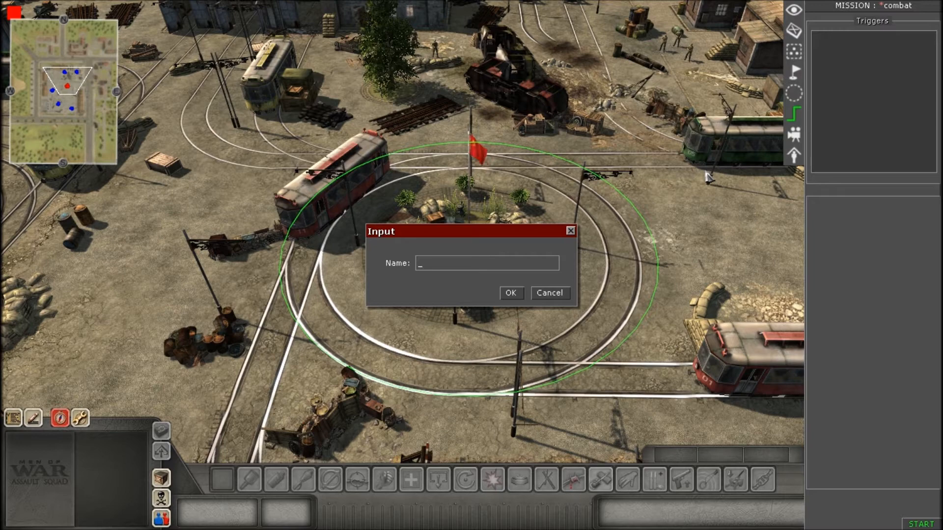
pyautogui.write('surrender/germans')
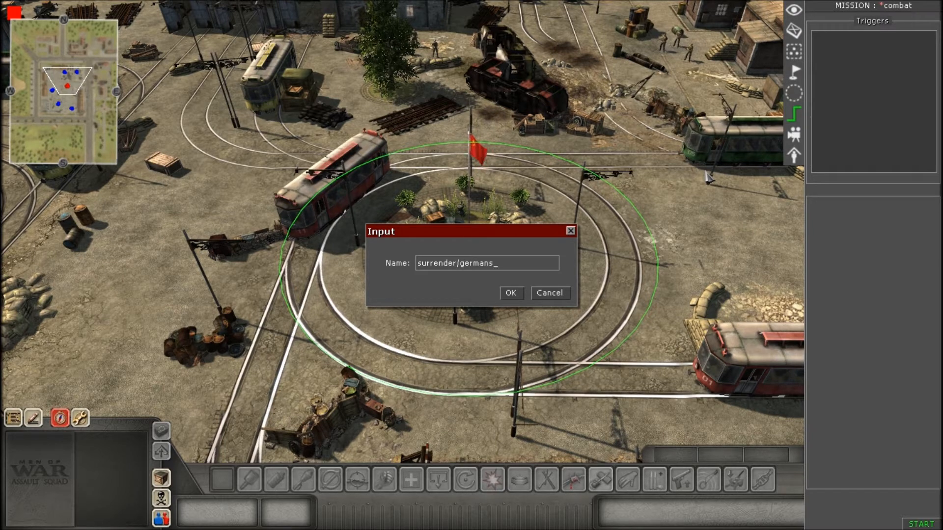
pyautogui.press('Return')
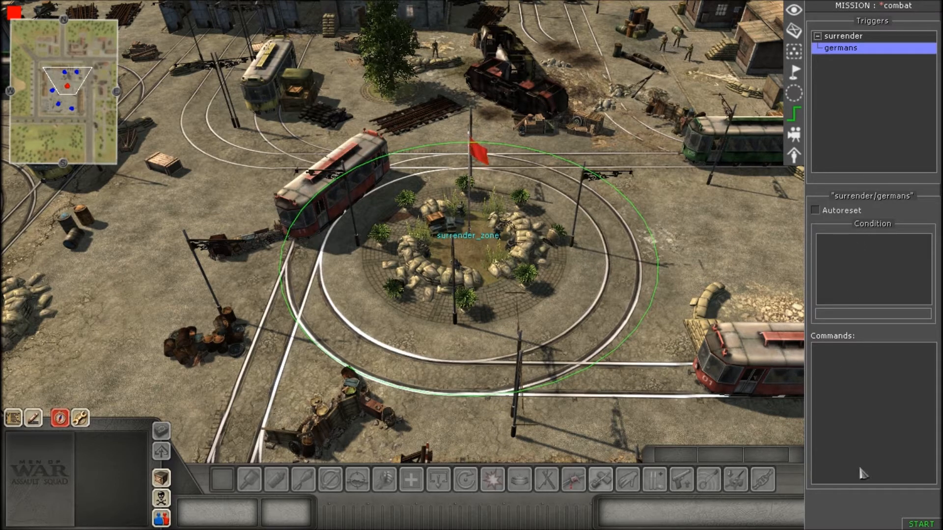
# Step: Add an entities condition to the germans trigger, selecting the tag ger_surrender and the zone surrender_zone
pyautogui.rightClick(854, 264)
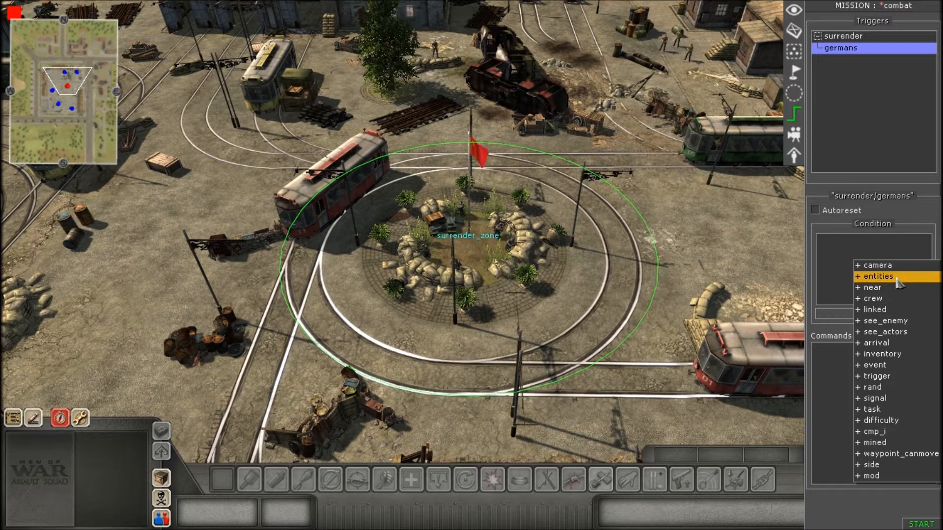
pyautogui.click(879, 276)
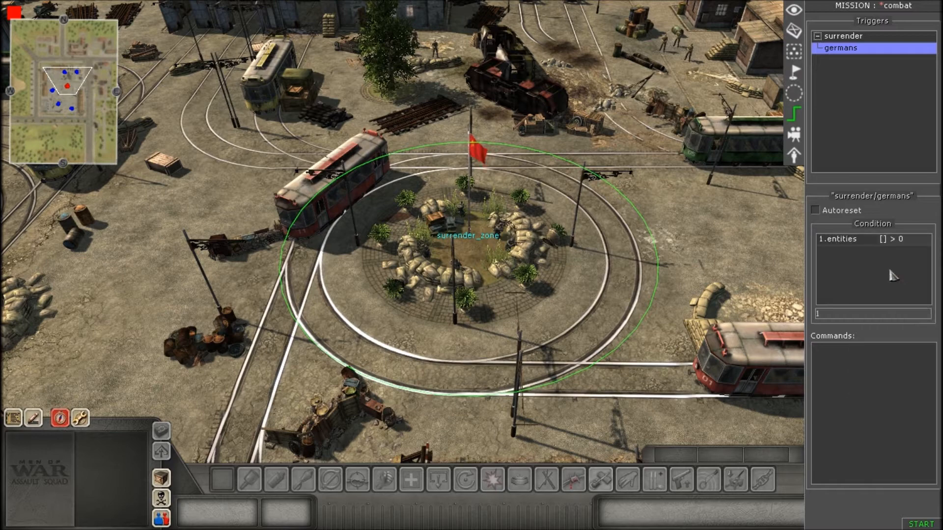
pyautogui.doubleClick(855, 240)
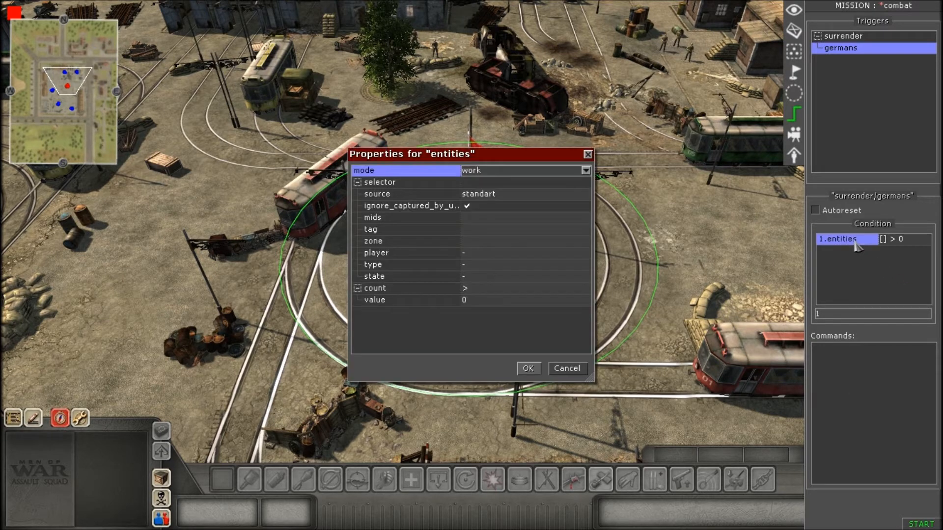
pyautogui.click(504, 233)
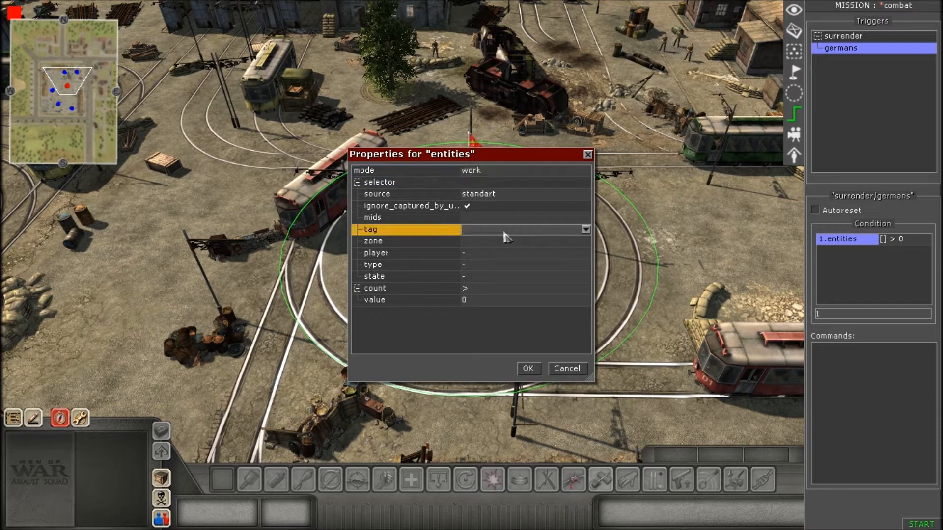
pyautogui.click(586, 230)
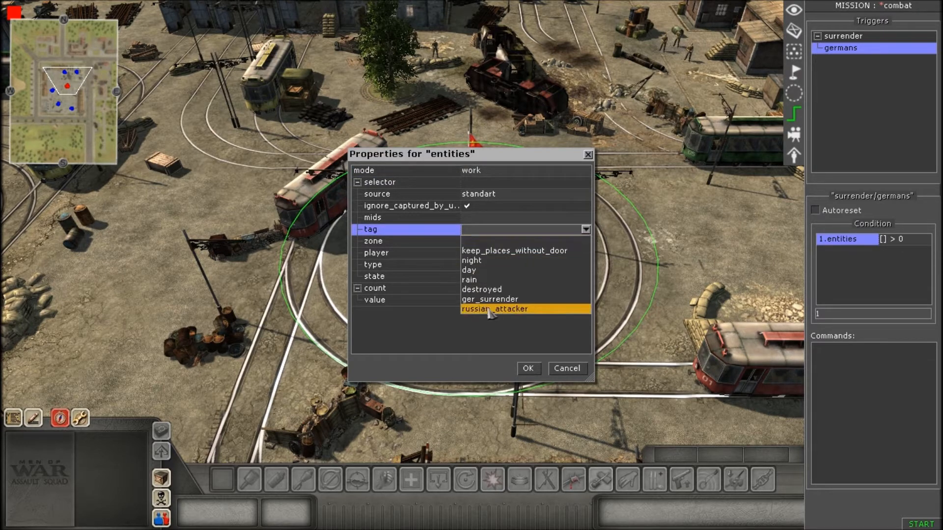
pyautogui.click(523, 301)
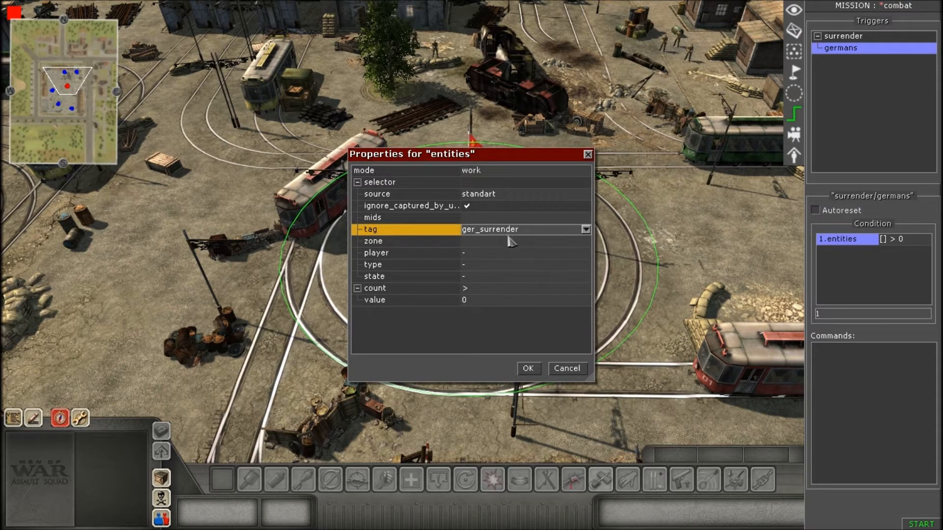
pyautogui.click(508, 243)
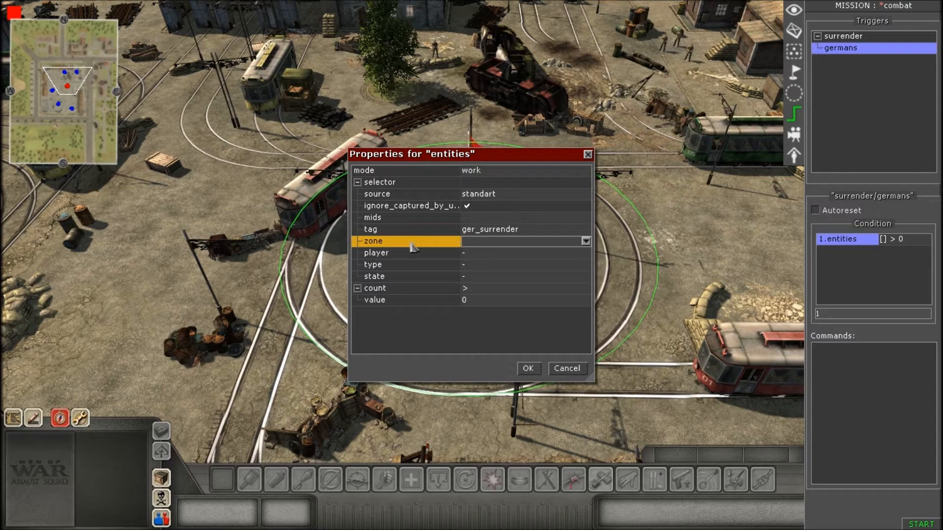
pyautogui.click(586, 242)
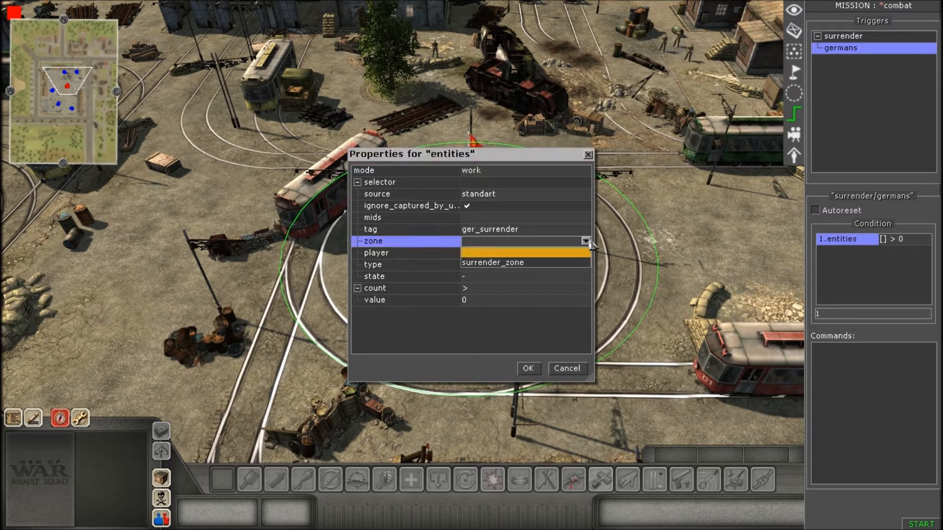
pyautogui.click(532, 268)
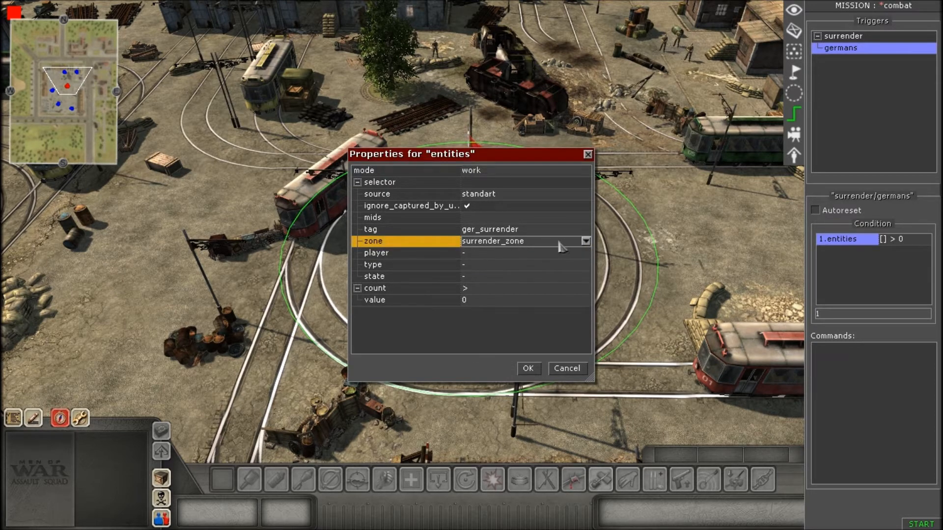
# Step: Set the entities condition's state to not dead and its count to <= 2
pyautogui.click(485, 277)
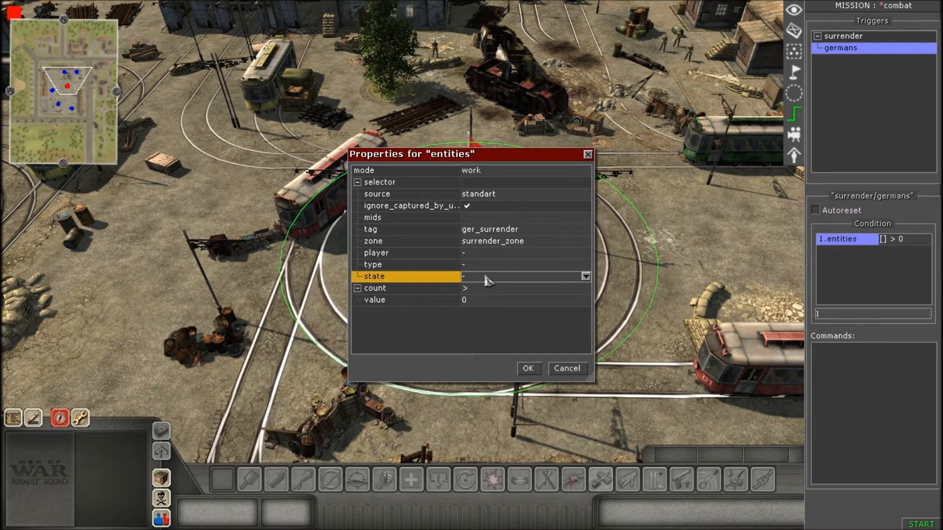
pyautogui.click(485, 277)
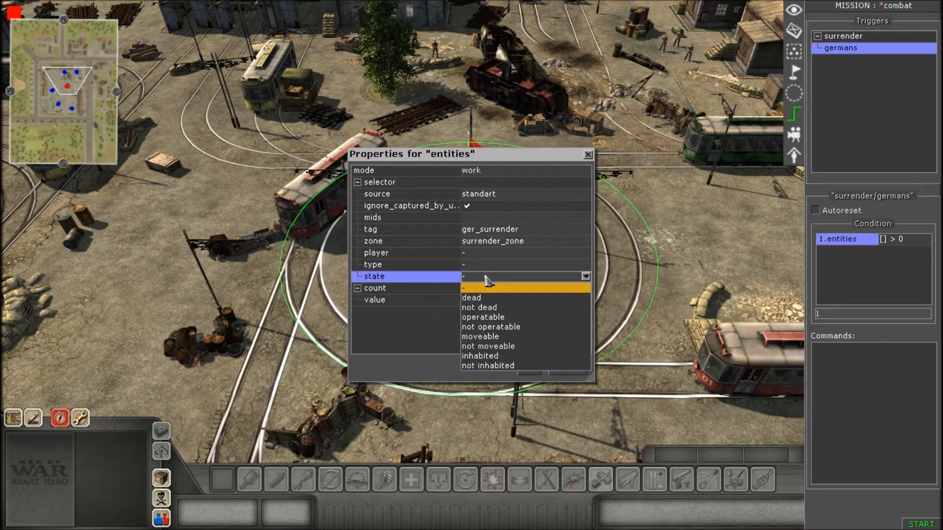
pyautogui.click(489, 308)
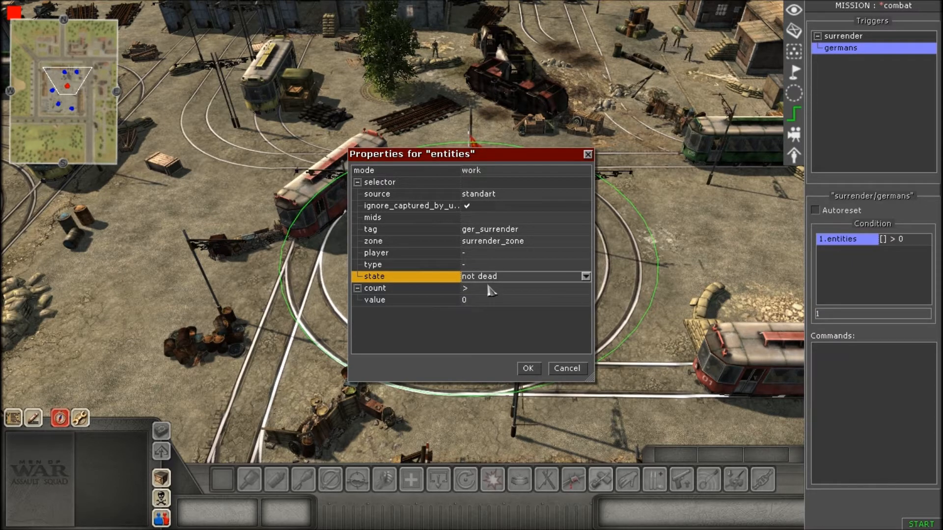
pyautogui.click(487, 289)
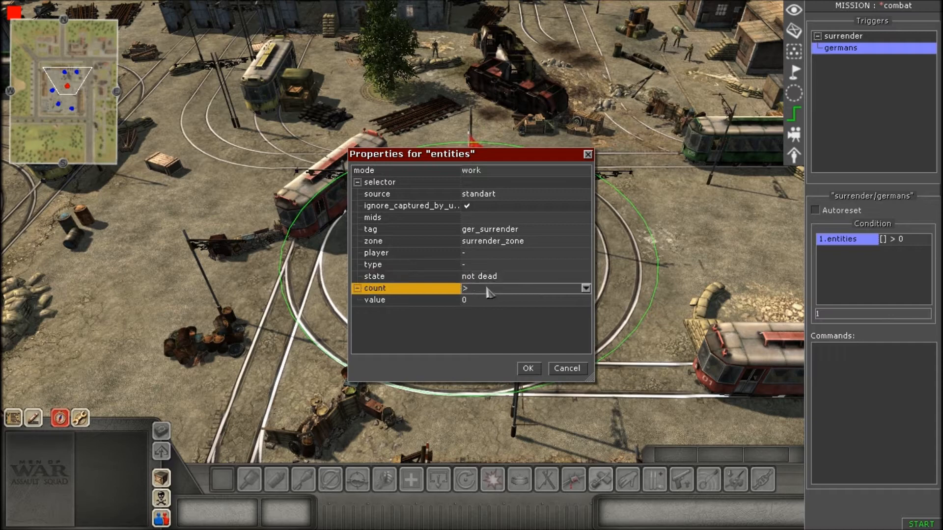
pyautogui.click(487, 289)
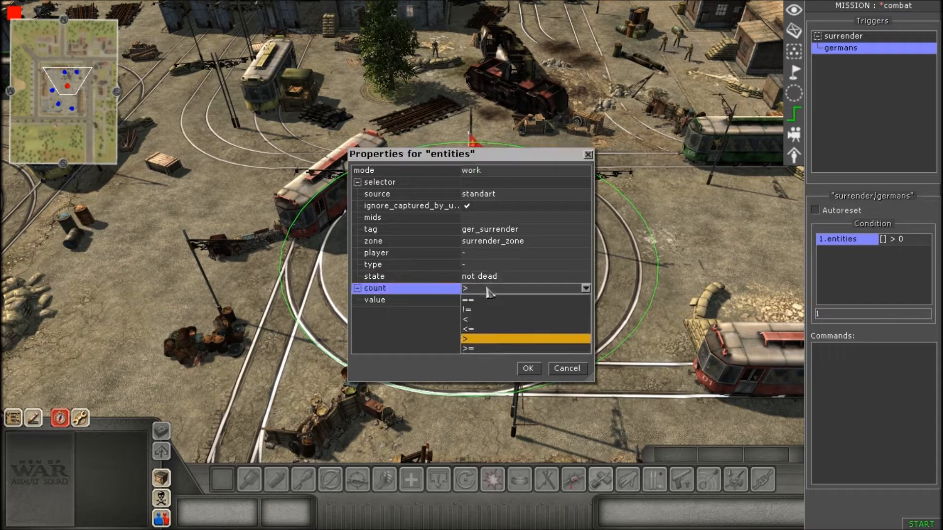
pyautogui.click(485, 329)
pyautogui.click(484, 300)
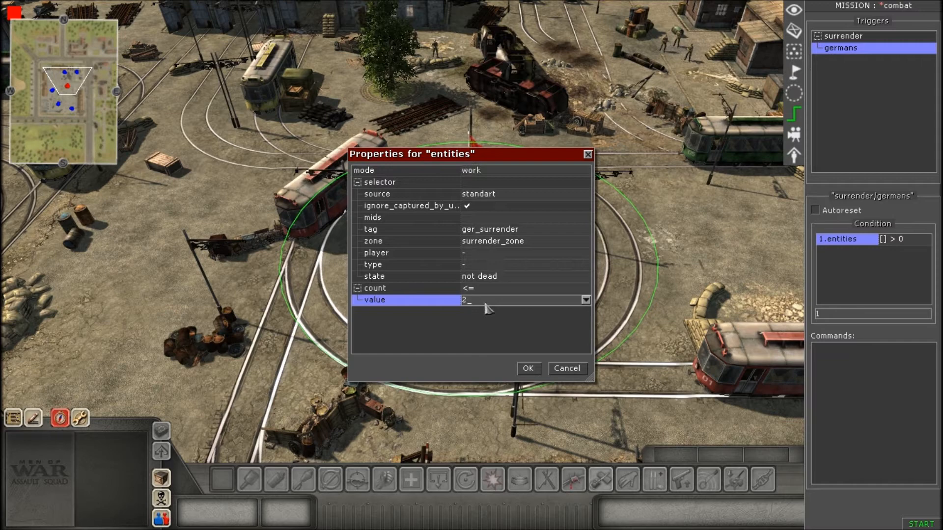
pyautogui.press('Return')
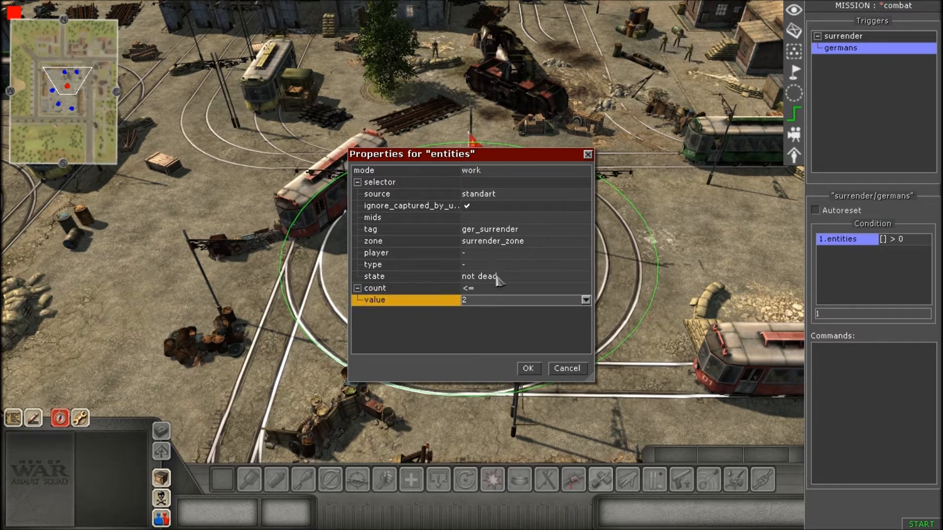
# Step: Examine the comparison operators offered for the entities condition's count alongside its value and the surrender zone
pyautogui.moveTo(688, 234); pyautogui.dragTo(597, 234, button='middle')
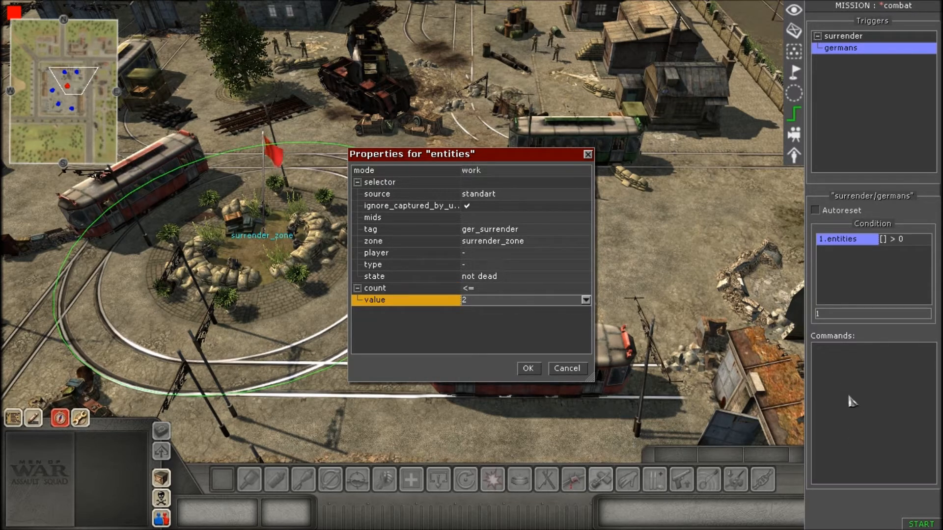
pyautogui.click(494, 292)
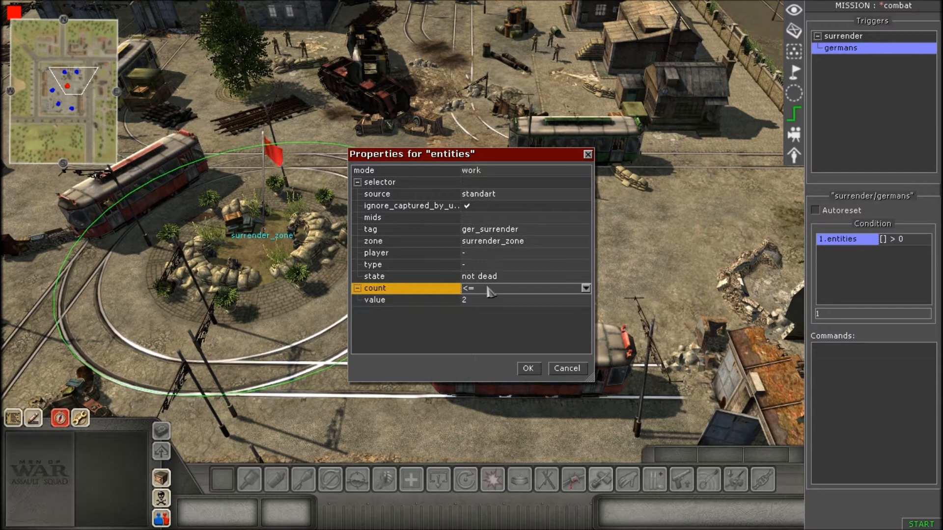
pyautogui.click(508, 292)
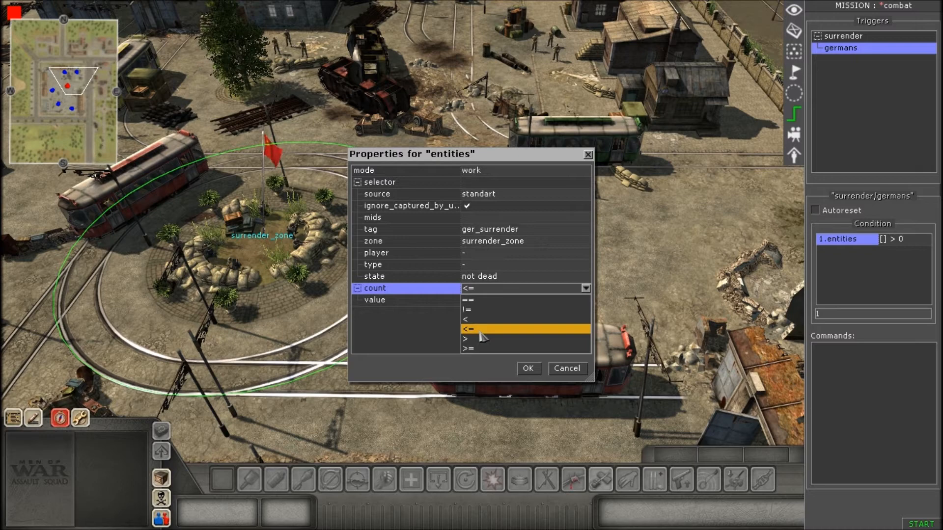
pyautogui.click(487, 293)
pyautogui.click(480, 300)
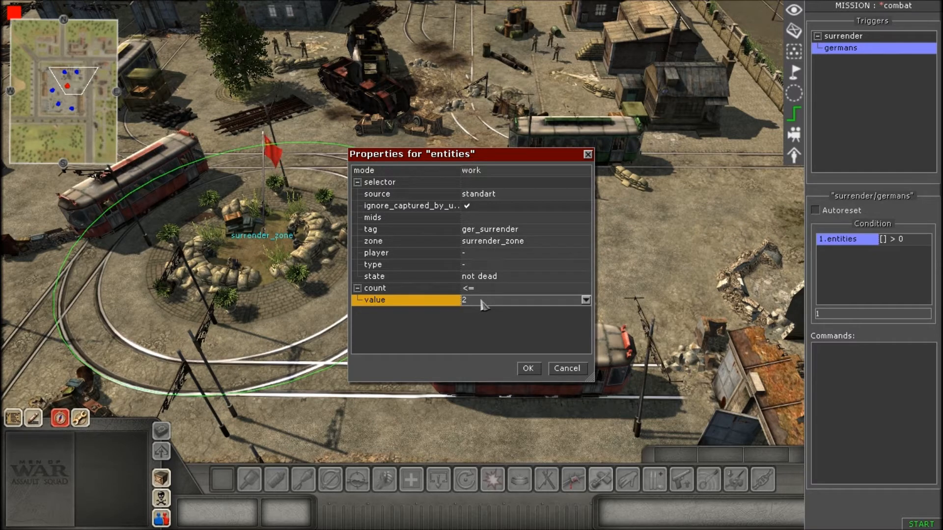
pyautogui.click(484, 289)
pyautogui.click(485, 289)
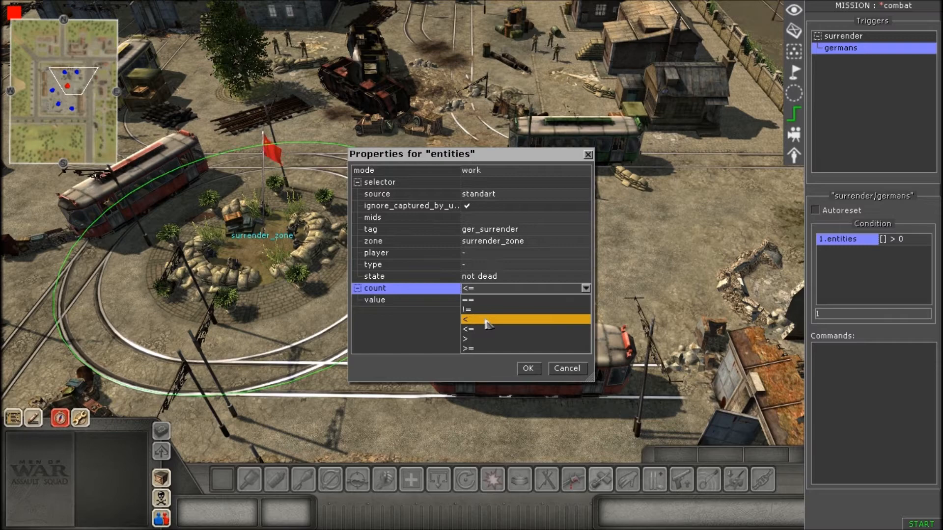
pyautogui.click(482, 290)
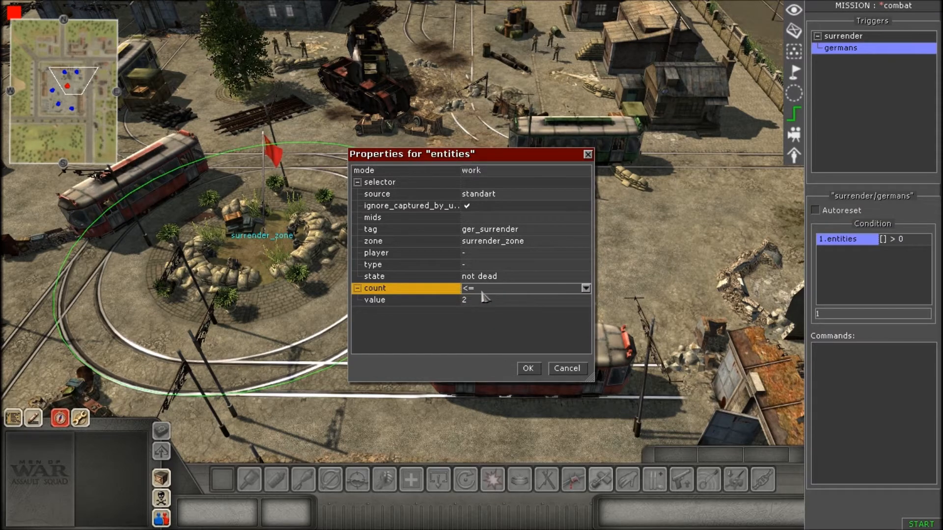
pyautogui.click(483, 293)
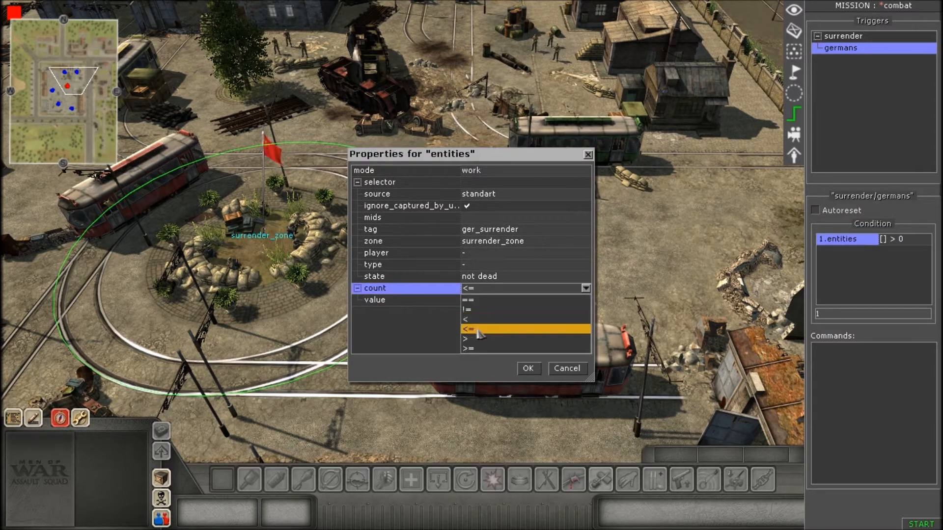
pyautogui.click(487, 298)
pyautogui.click(485, 291)
pyautogui.click(490, 301)
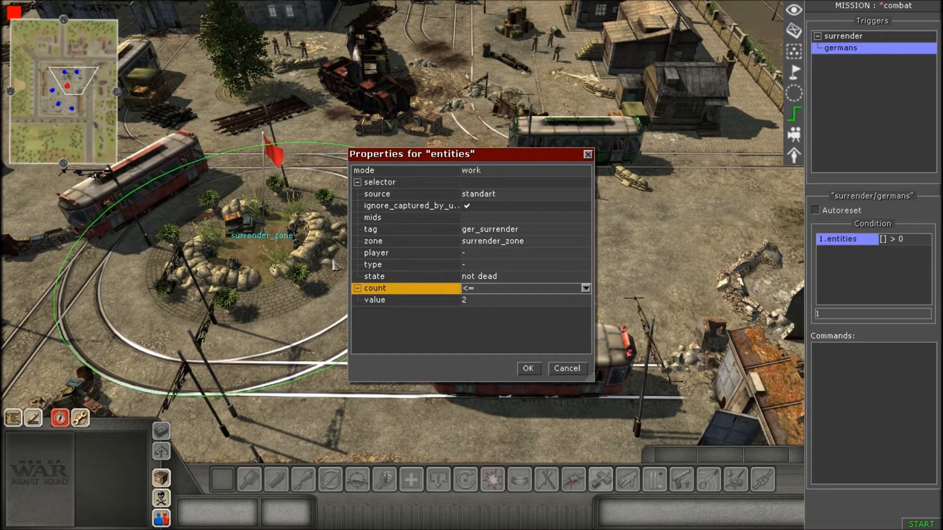
pyautogui.click(500, 289)
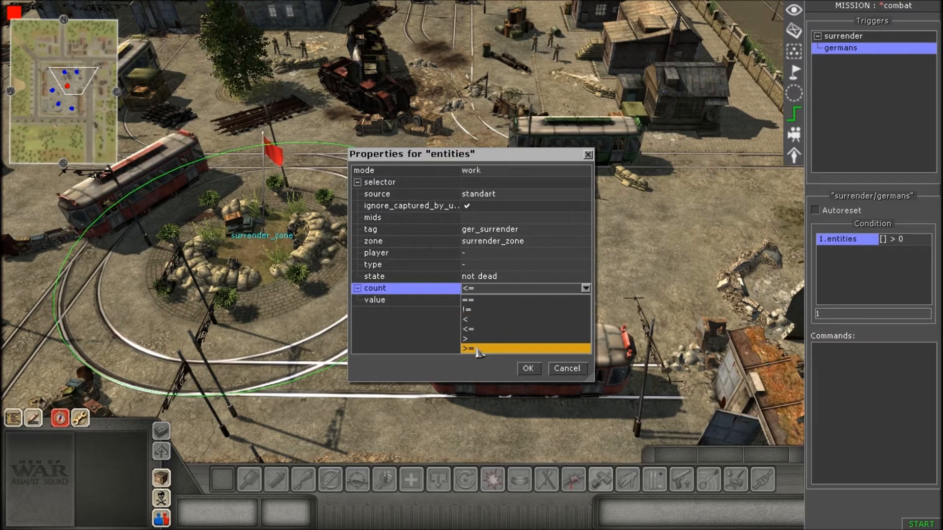
pyautogui.click(489, 288)
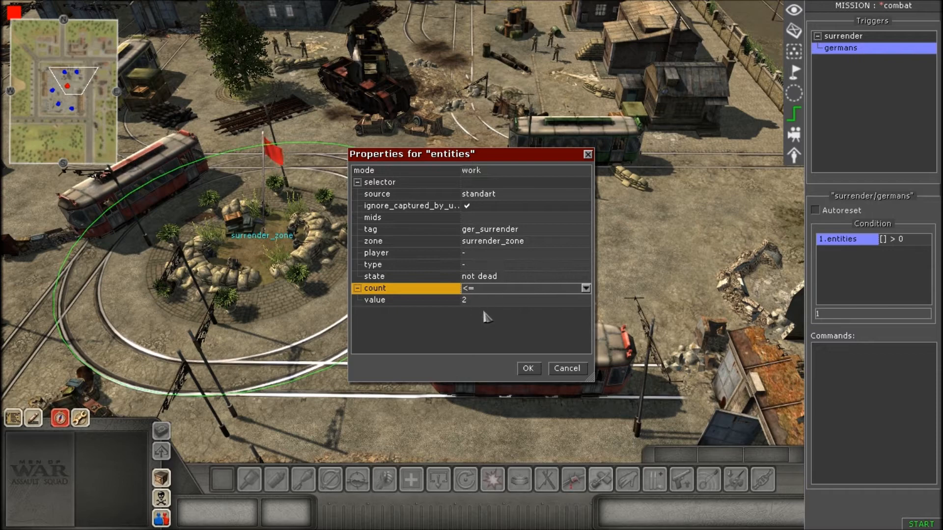
pyautogui.click(483, 290)
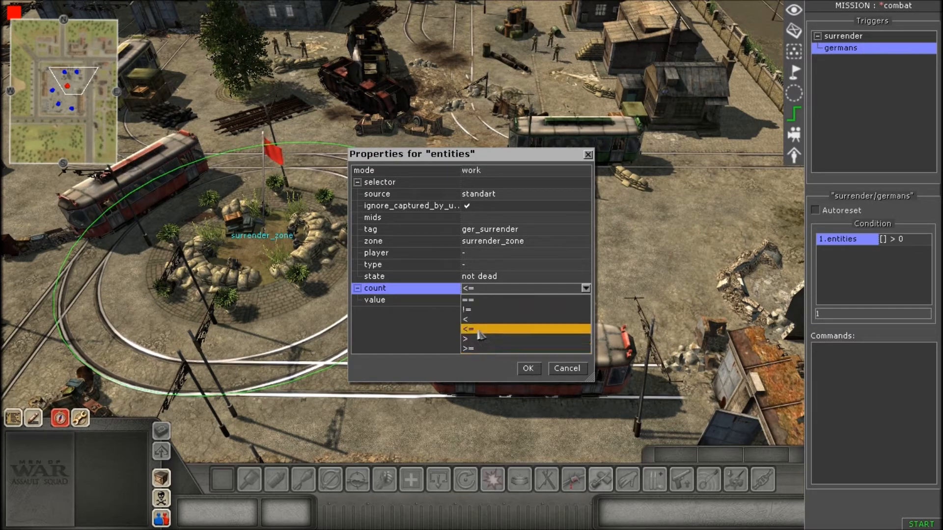
pyautogui.click(483, 290)
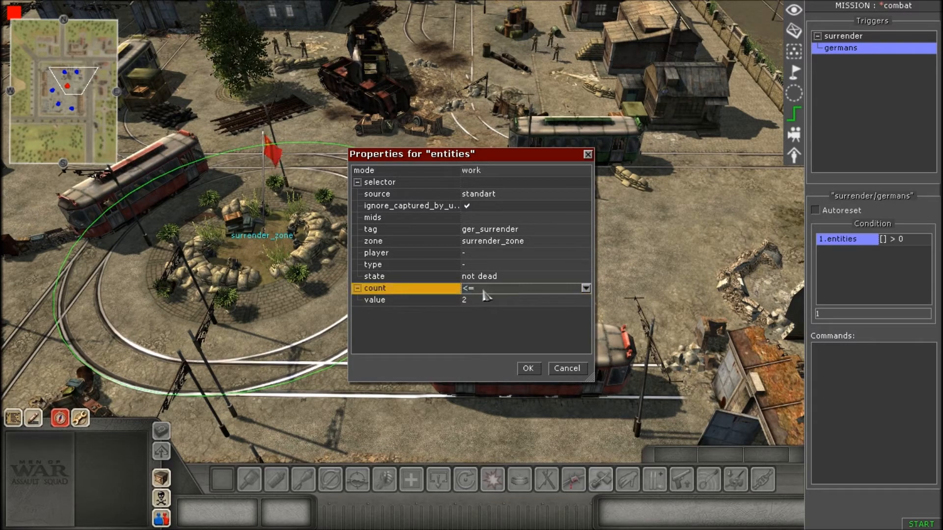
# Step: Accept the properties of the entities condition for the germans trigger
pyautogui.click(481, 301)
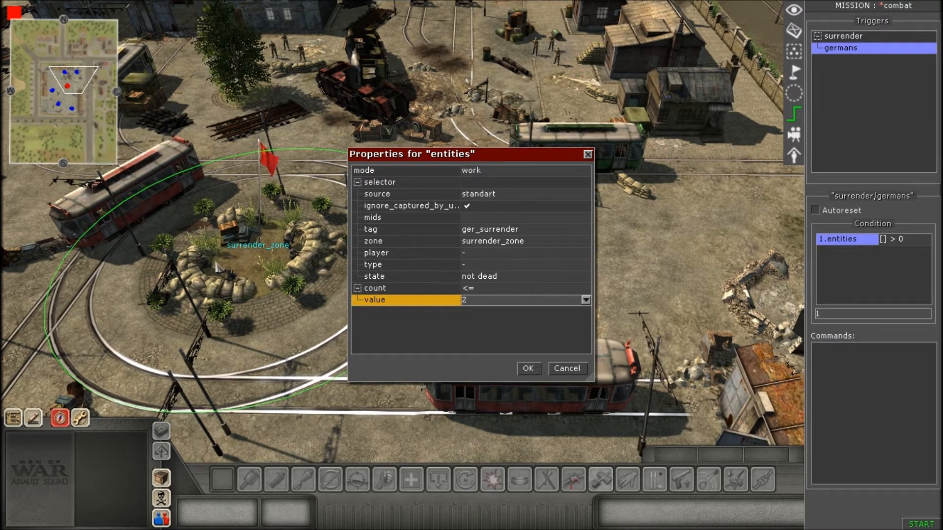
pyautogui.click(527, 370)
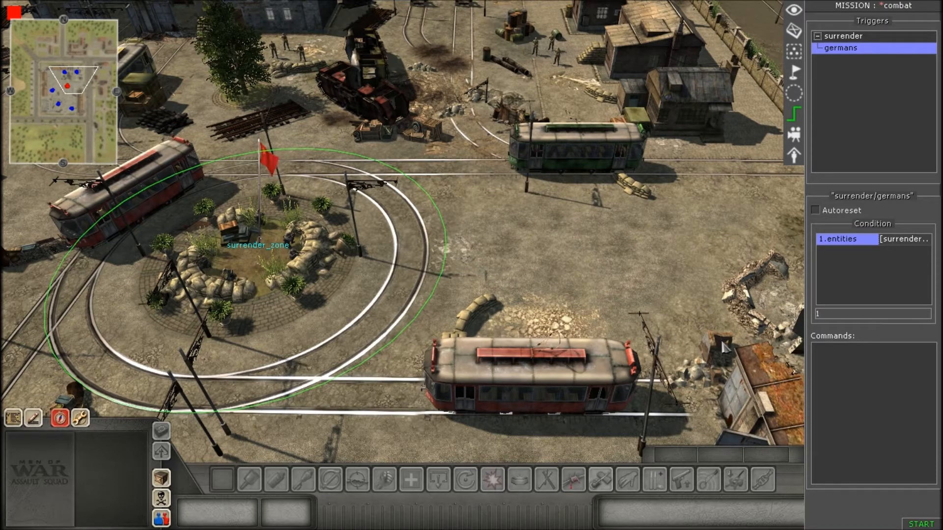
# Step: Add a player command from the actor category to the germans trigger's commands
pyautogui.press('Left')
pyautogui.scroll(1, 400, 292)
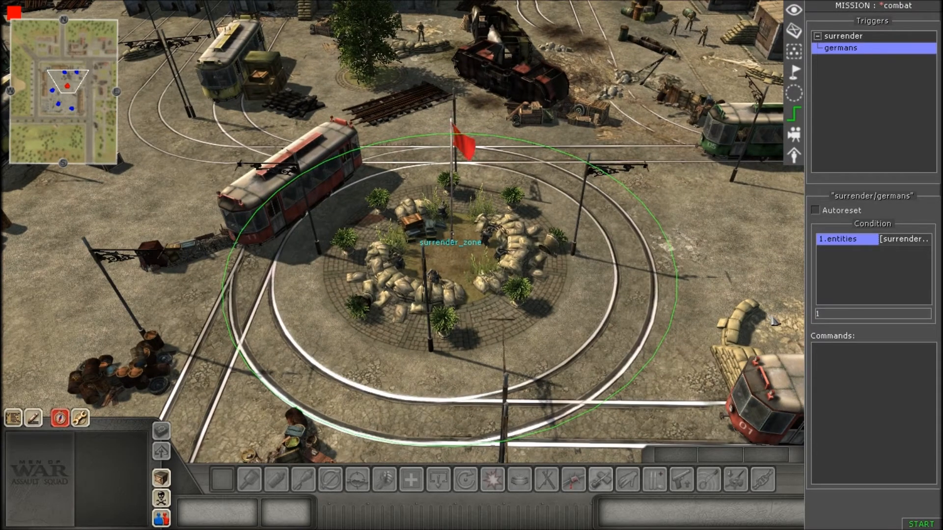
pyautogui.rightClick(853, 367)
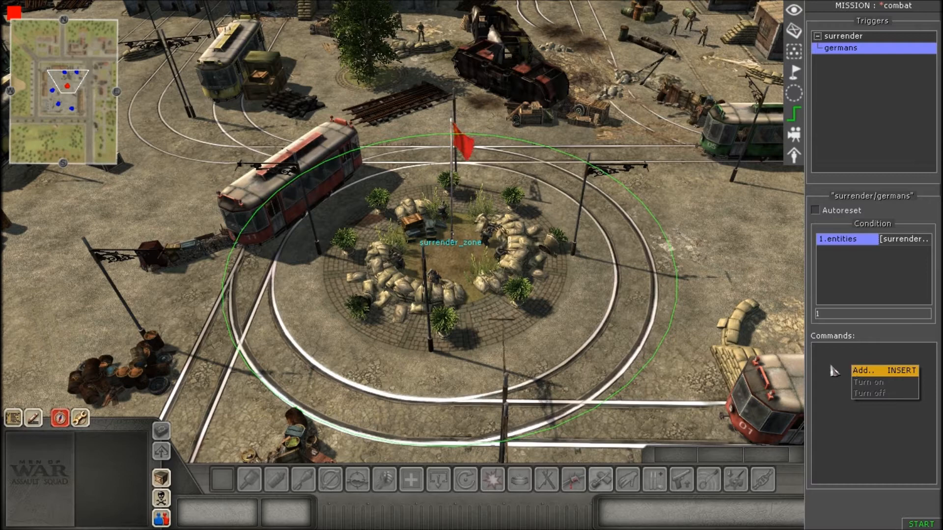
pyautogui.click(862, 371)
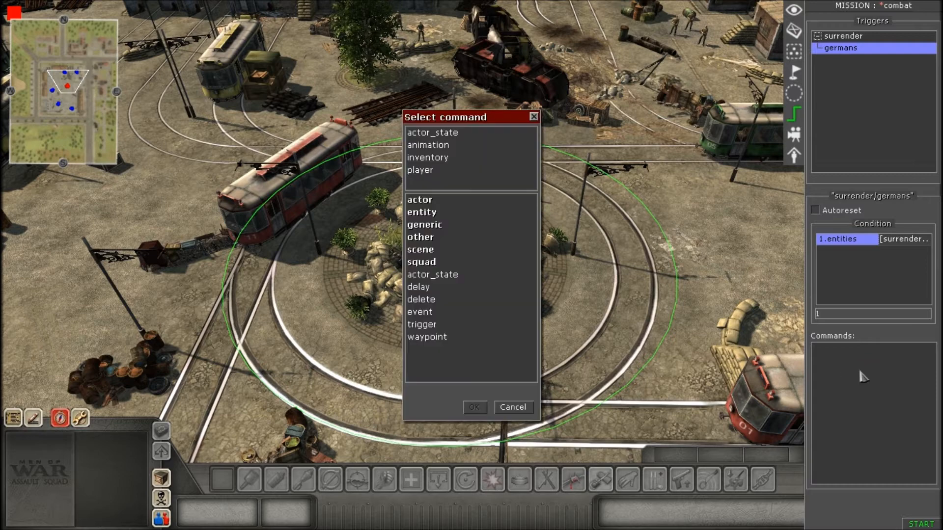
pyautogui.doubleClick(442, 212)
pyautogui.doubleClick(438, 201)
pyautogui.doubleClick(440, 212)
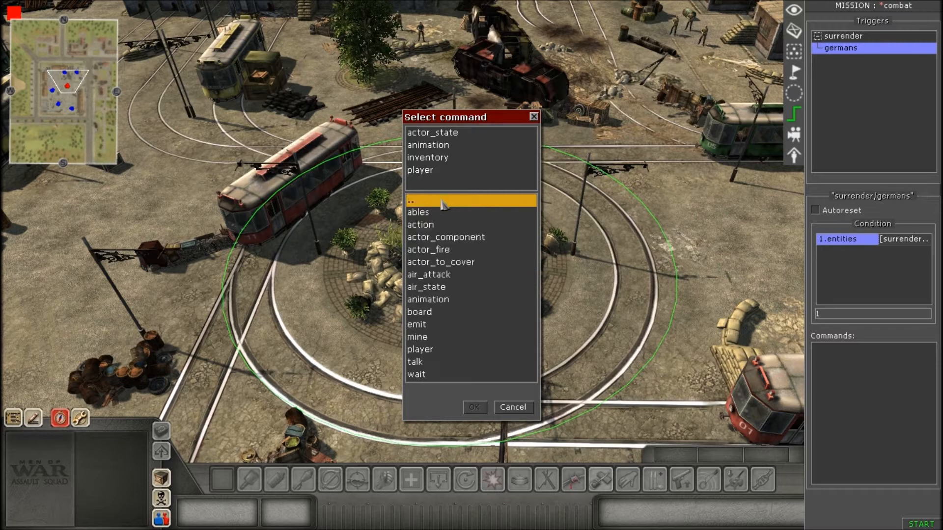
pyautogui.doubleClick(430, 351)
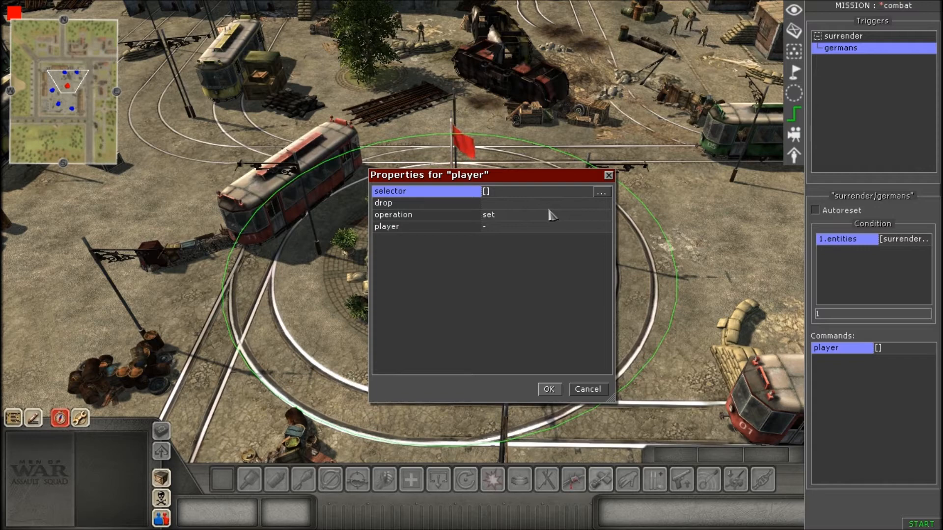
# Step: Set the player command's selector to the tag ger_surrender
pyautogui.click(540, 196)
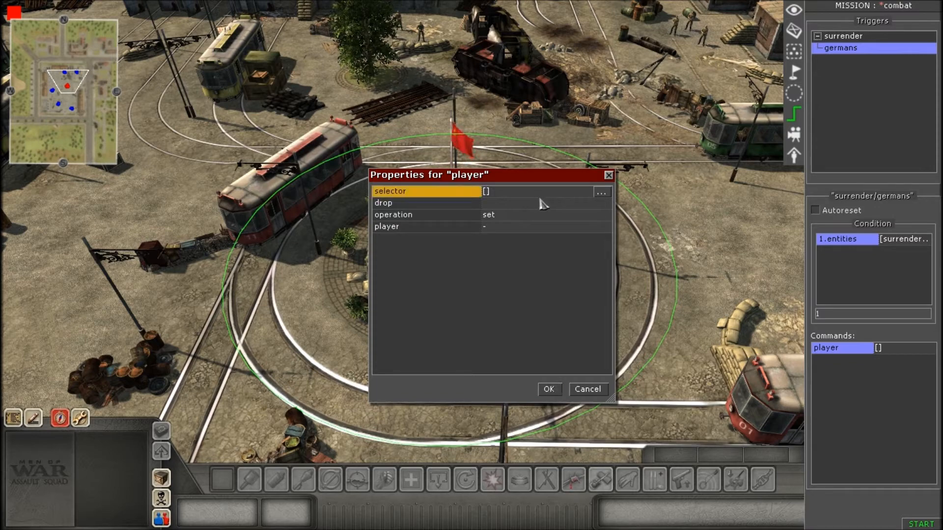
pyautogui.click(598, 194)
pyautogui.click(538, 219)
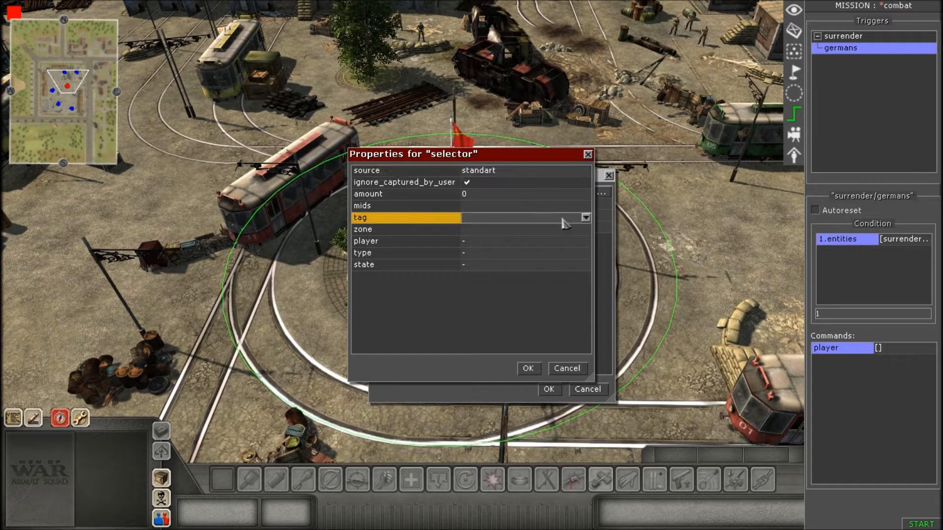
pyautogui.click(585, 218)
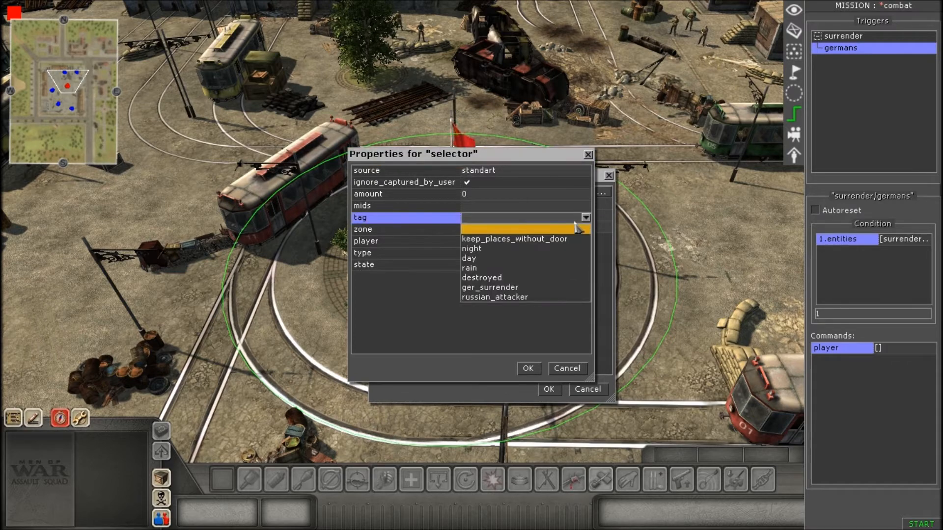
pyautogui.click(513, 289)
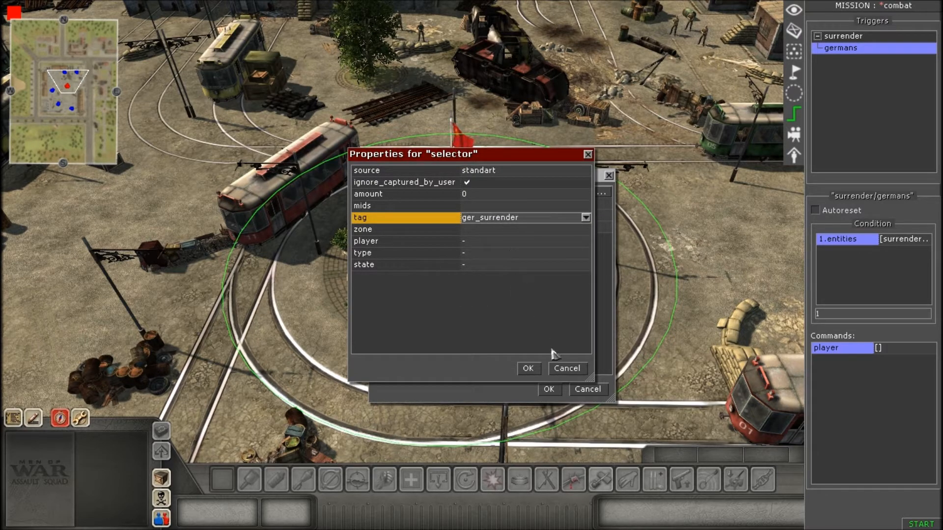
pyautogui.click(528, 368)
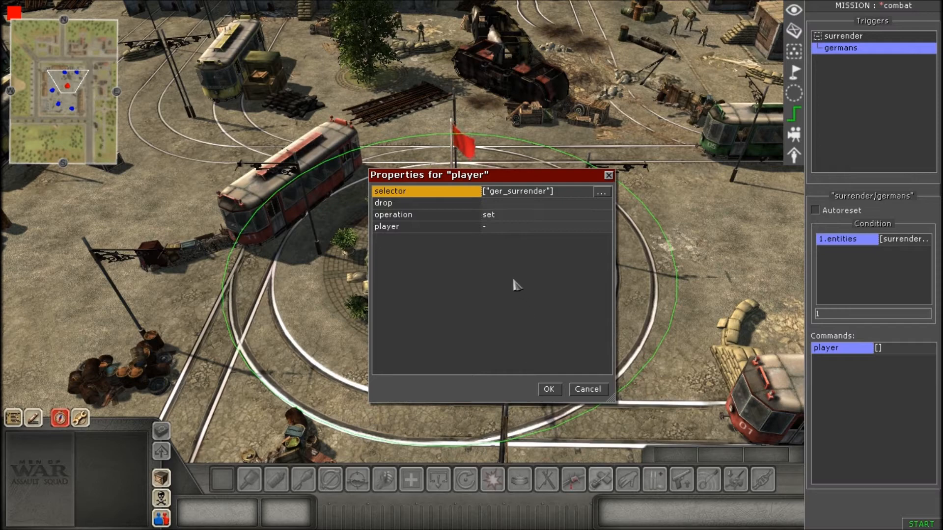
# Step: Assign player 2 in the player command using the set operation, and accept the command's properties
pyautogui.click(505, 204)
pyautogui.click(507, 216)
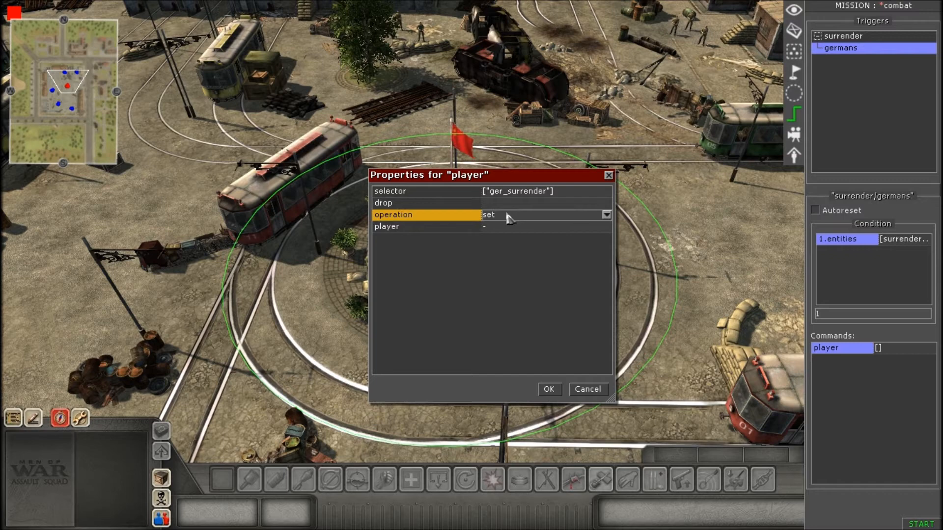
pyautogui.click(508, 216)
pyautogui.click(505, 215)
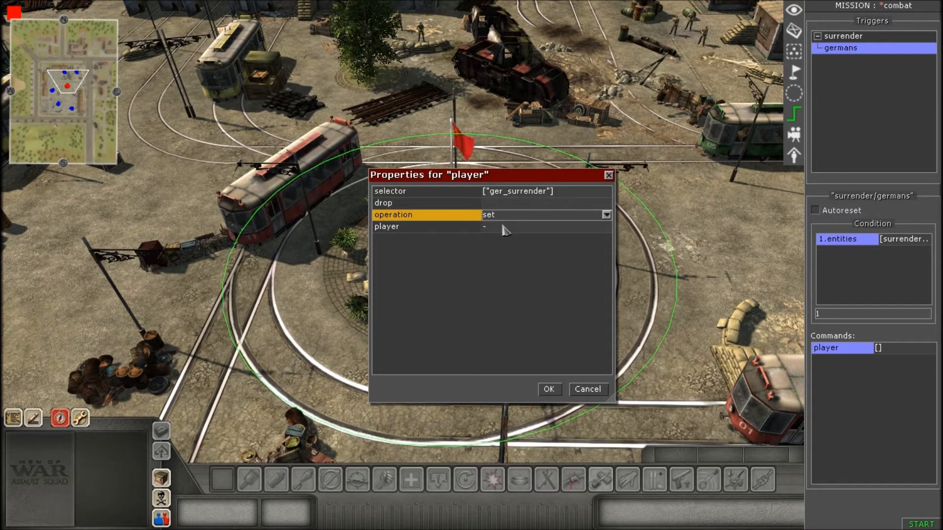
pyautogui.click(502, 226)
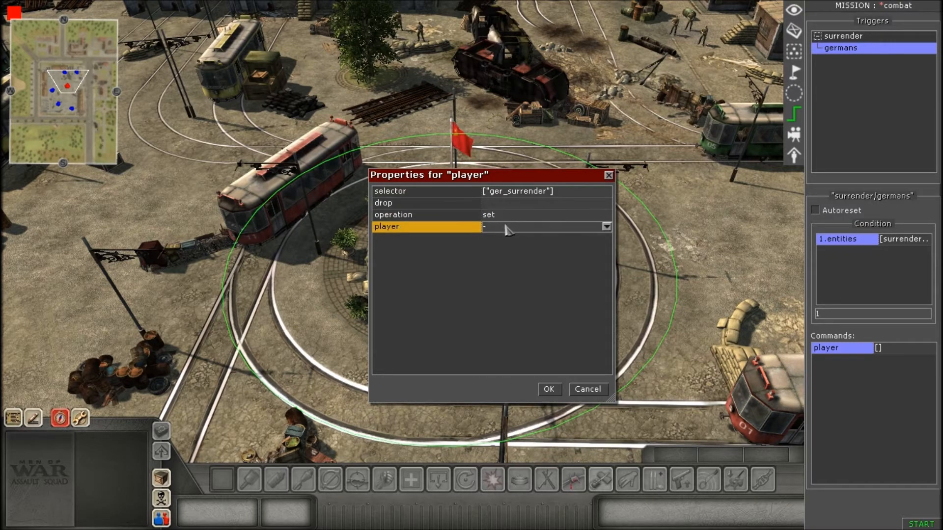
pyautogui.click(507, 228)
pyautogui.click(514, 268)
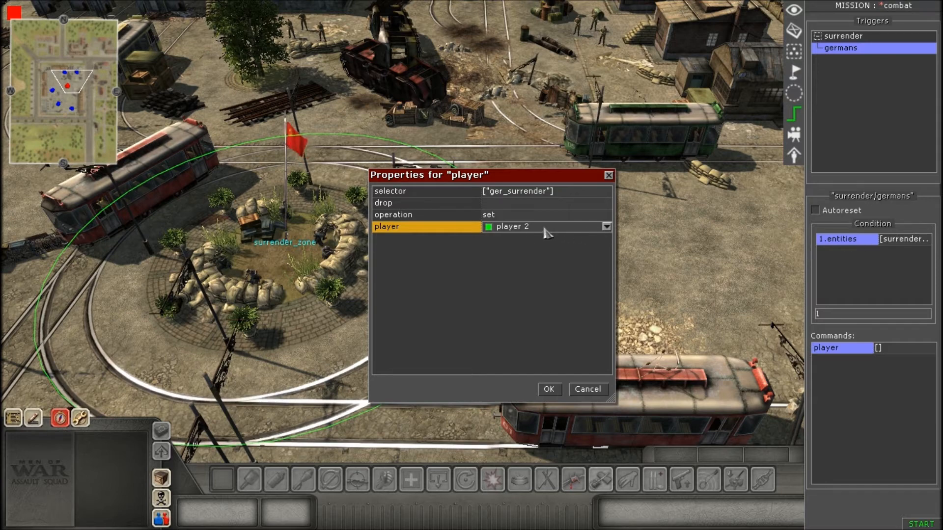
pyautogui.click(509, 216)
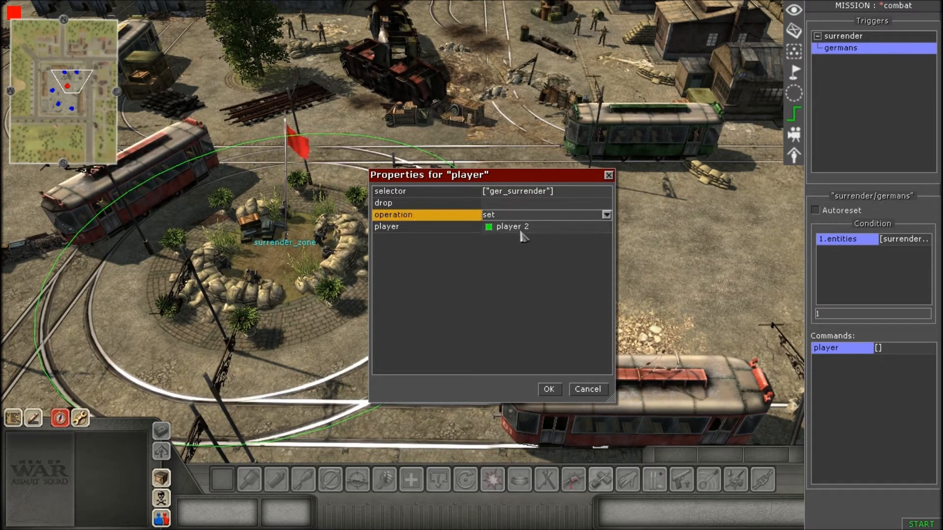
pyautogui.click(549, 389)
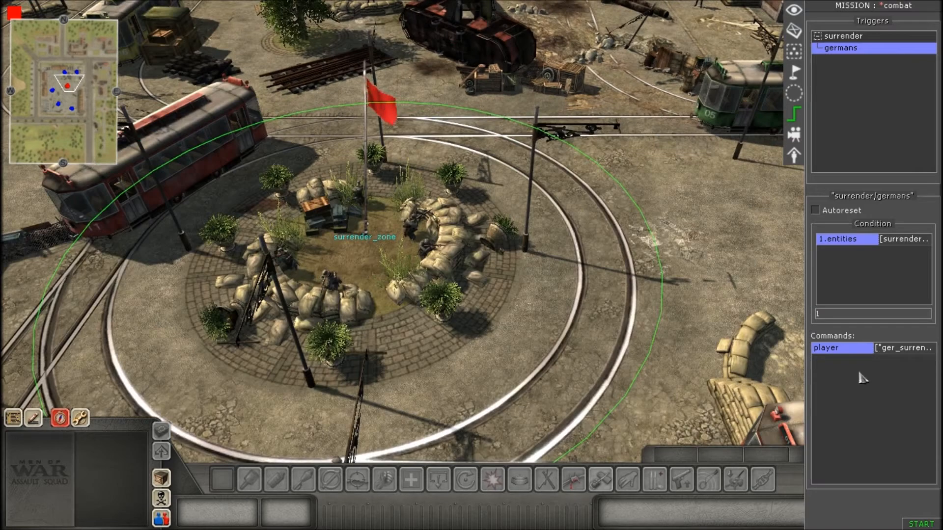
# Step: Add an inventory command after the player command in the germans trigger
pyautogui.rightClick(851, 371)
pyautogui.click(851, 375)
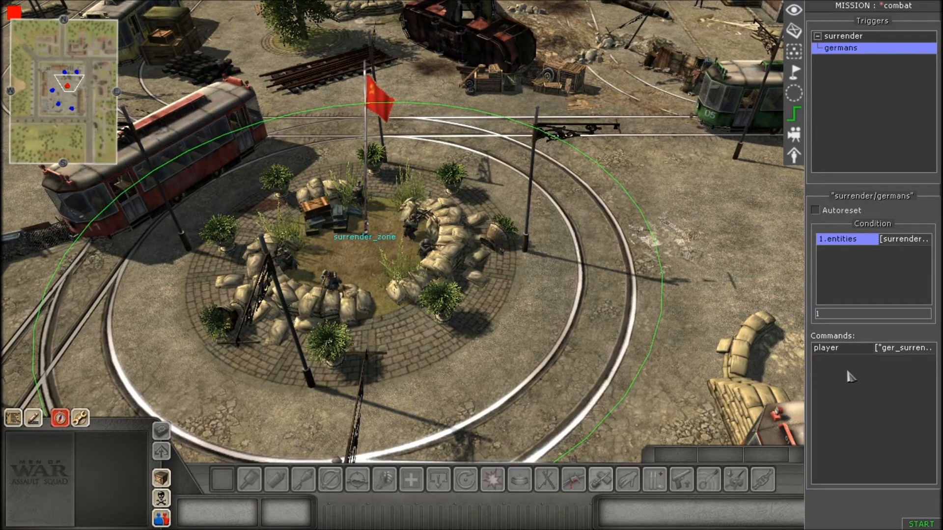
pyautogui.rightClick(851, 376)
pyautogui.click(858, 379)
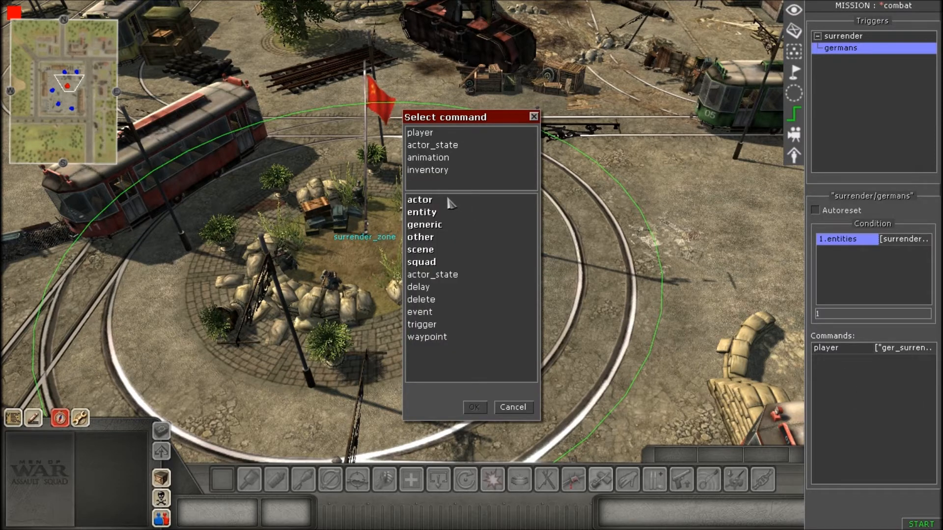
pyautogui.doubleClick(445, 171)
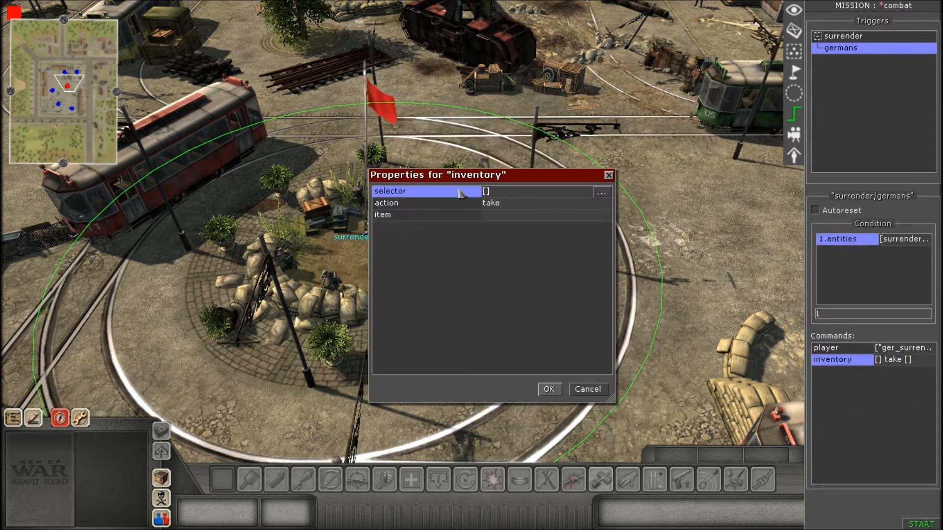
# Step: Set the inventory command's selector to the tag ger_surrender
pyautogui.click(529, 192)
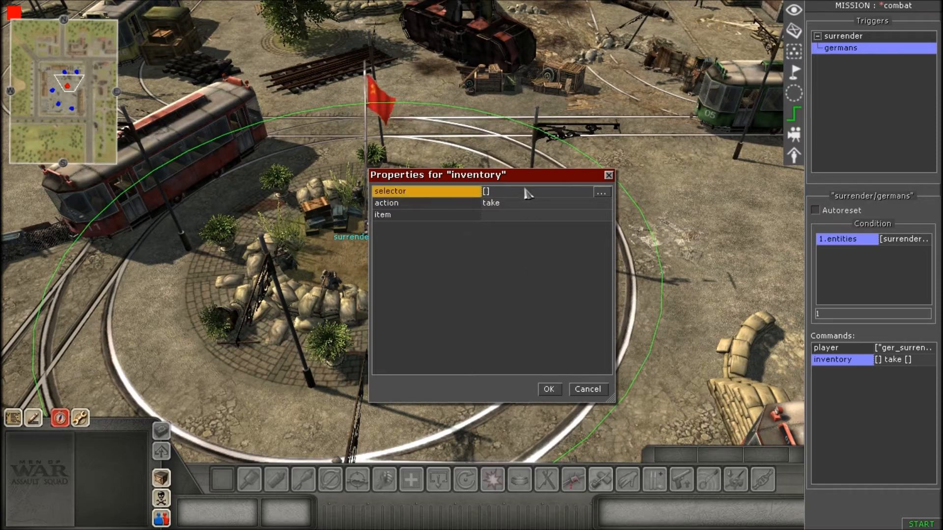
pyautogui.click(602, 192)
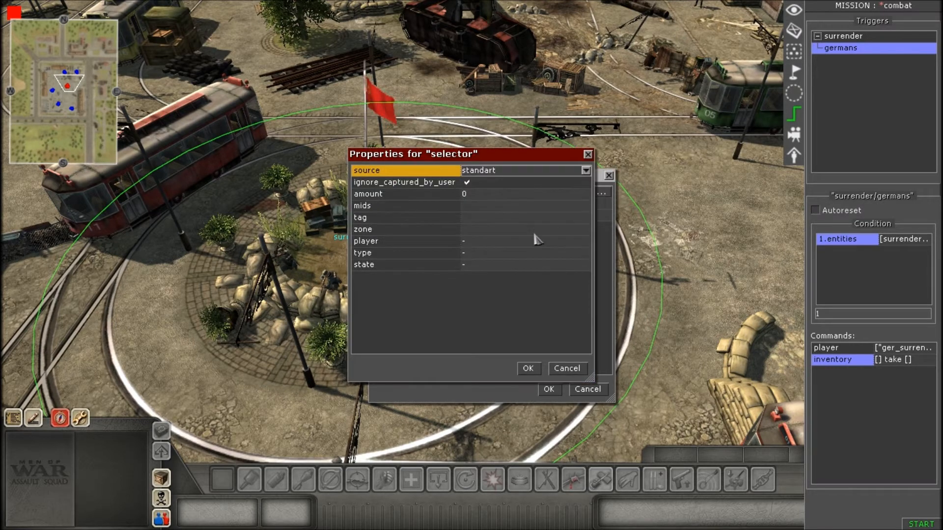
pyautogui.click(532, 220)
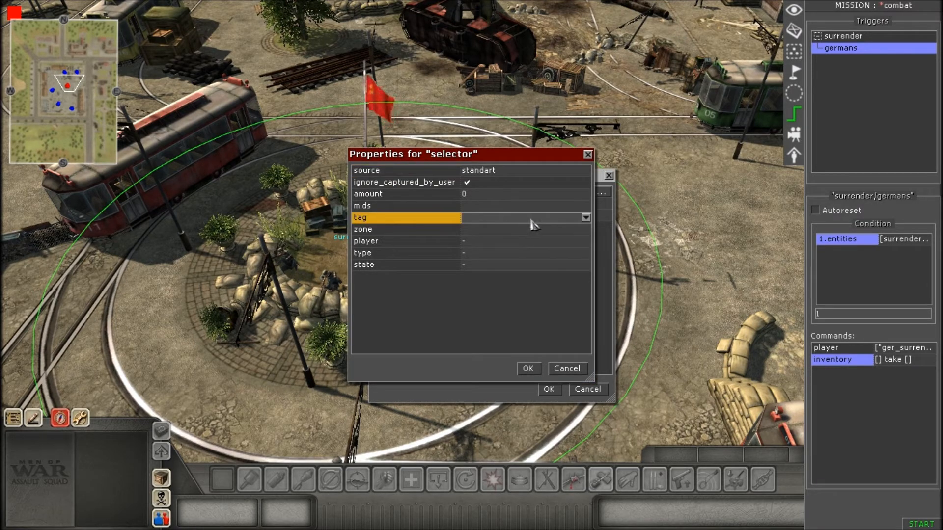
pyautogui.click(585, 217)
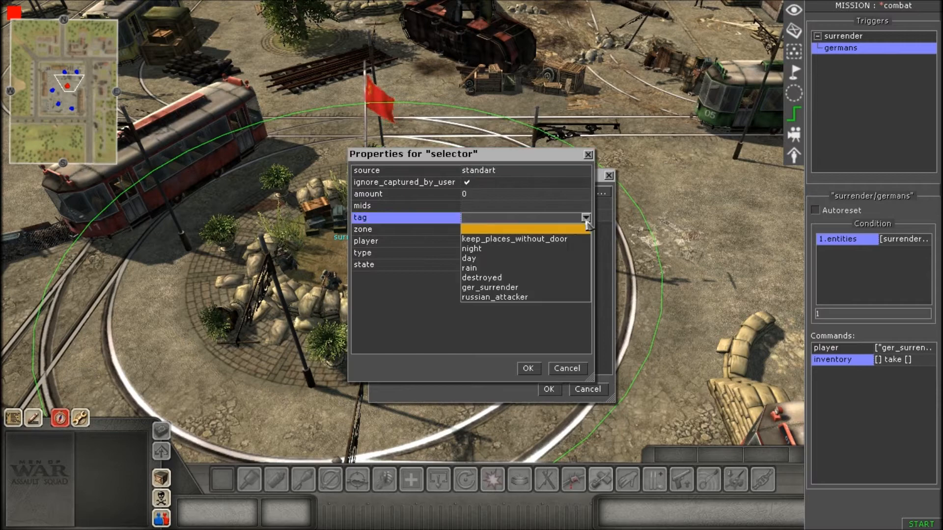
pyautogui.click(485, 292)
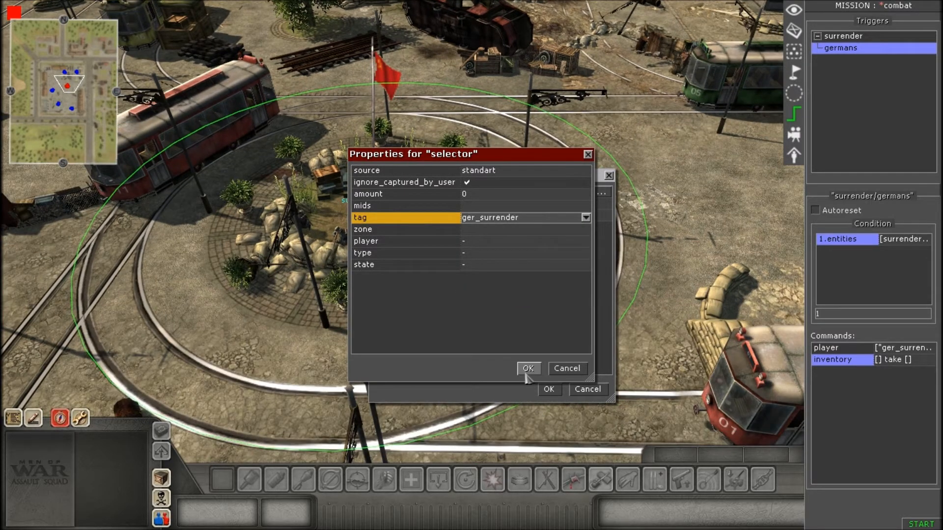
pyautogui.click(527, 368)
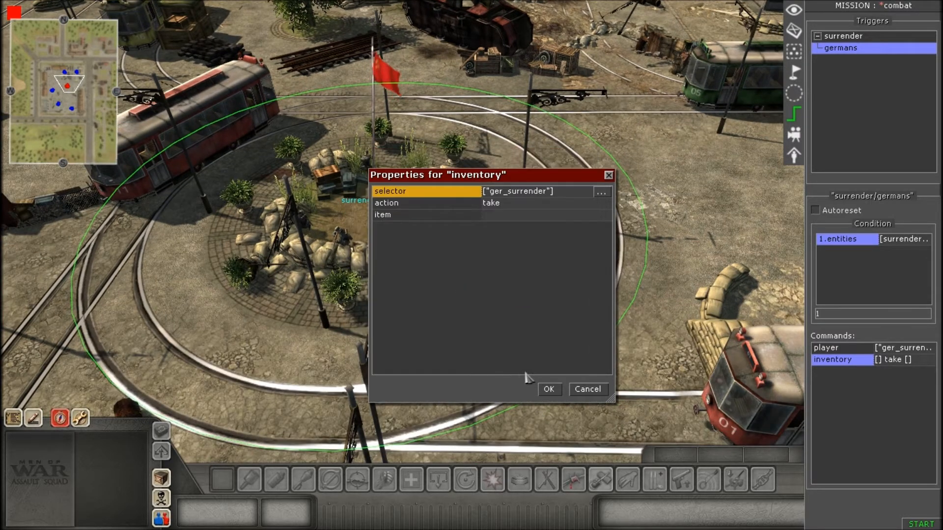
# Step: Set the inventory command's action to drop and accept its properties
pyautogui.click(512, 210)
pyautogui.click(521, 204)
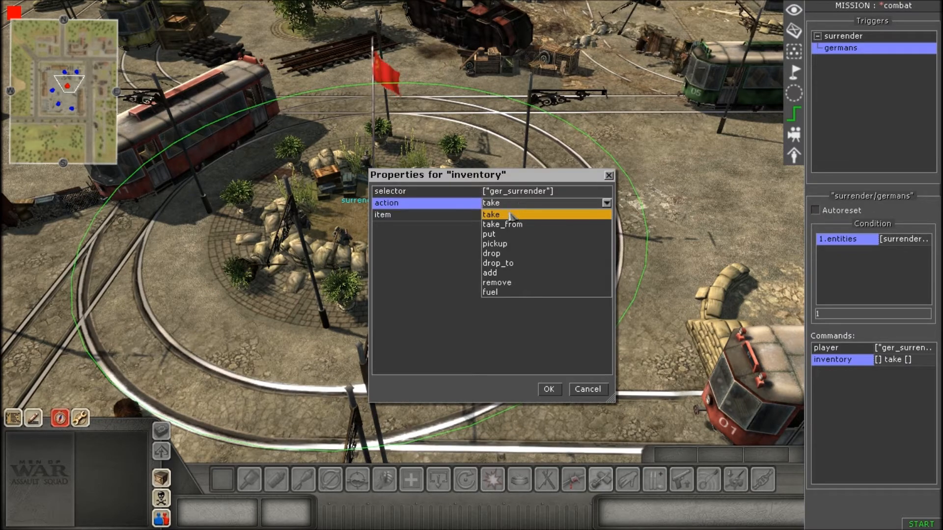
pyautogui.click(506, 208)
pyautogui.click(507, 208)
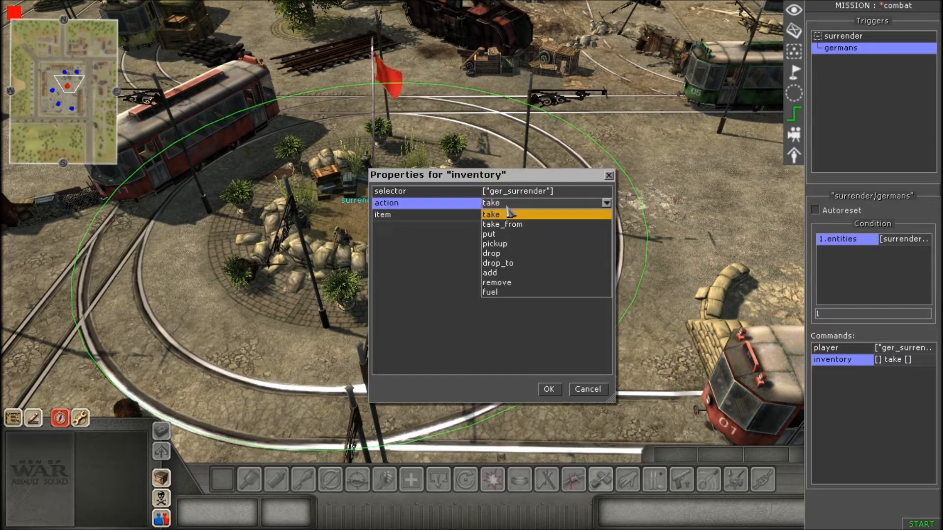
pyautogui.click(504, 255)
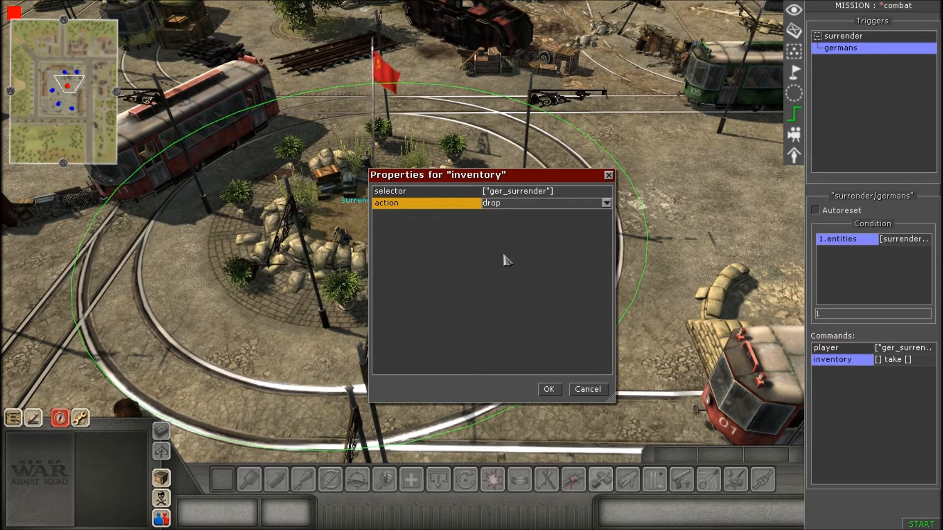
pyautogui.click(549, 389)
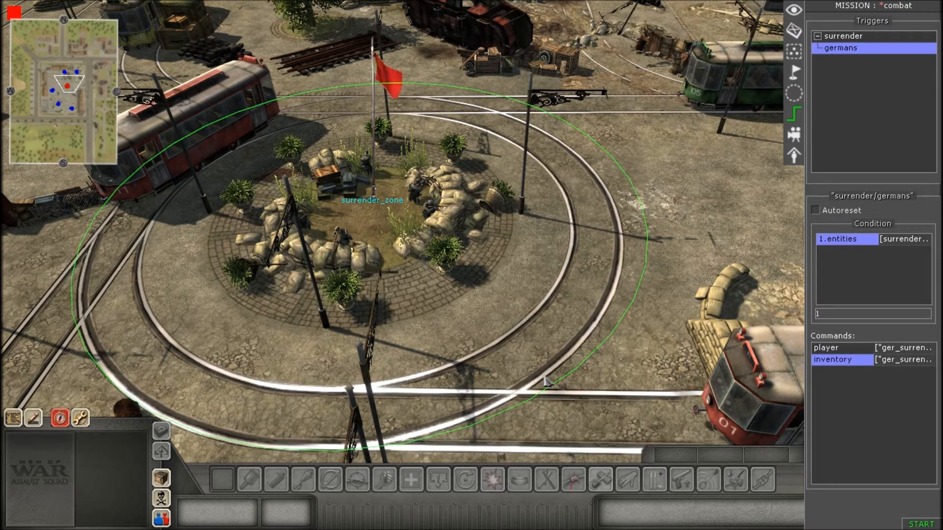
# Step: Add an animation command after the inventory command in the germans trigger
pyautogui.scroll(3, 595, 350)
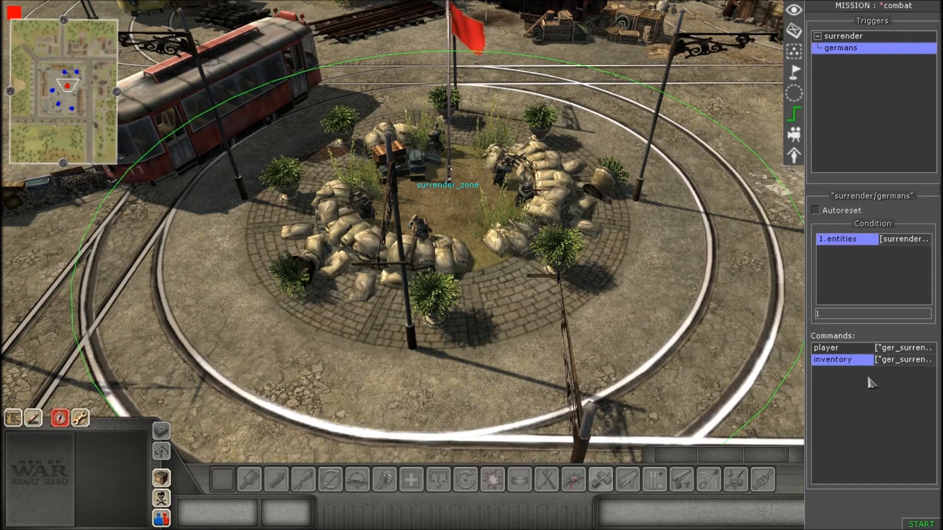
pyautogui.rightClick(859, 385)
pyautogui.click(845, 386)
pyautogui.rightClick(845, 385)
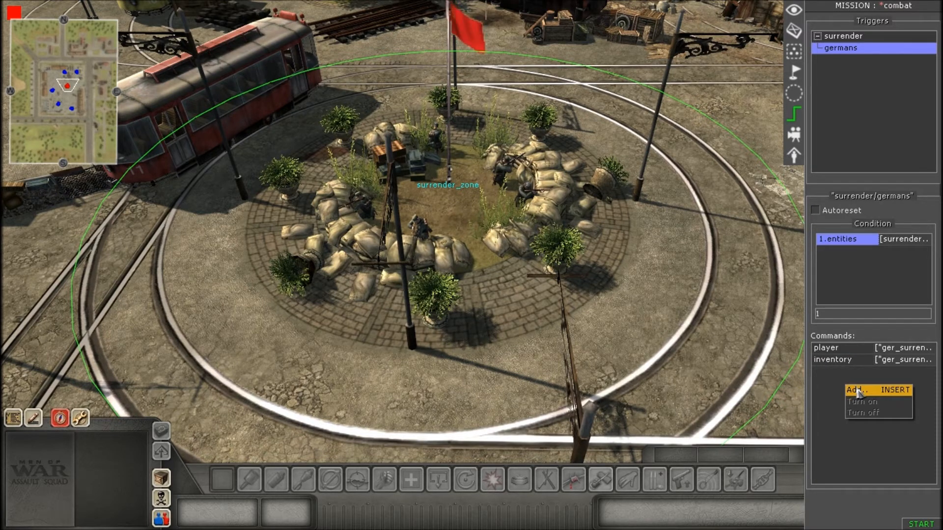
pyautogui.click(857, 391)
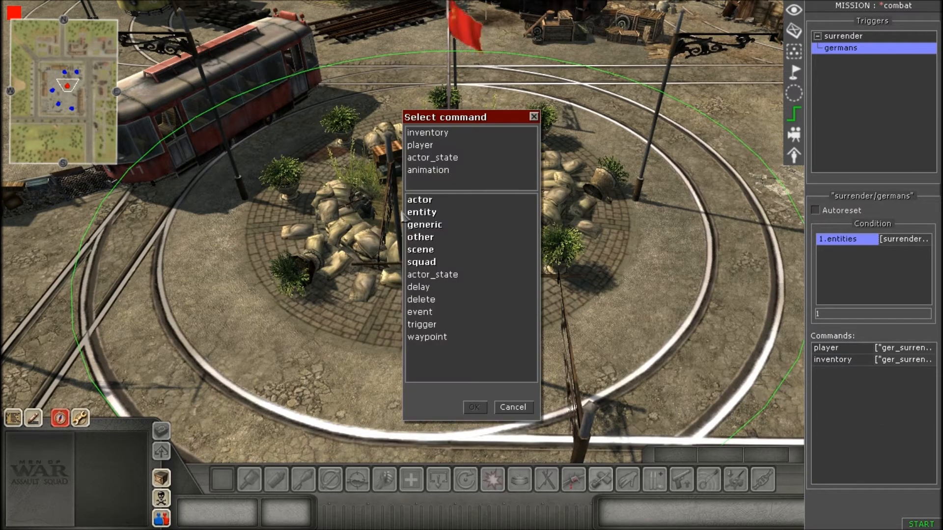
pyautogui.doubleClick(446, 175)
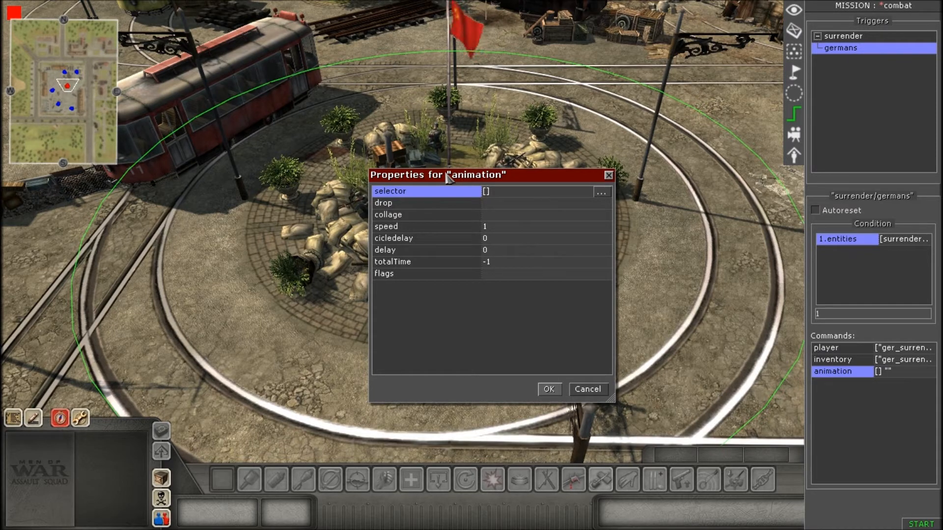
# Step: Set the animation command's selector to the tag ger_surrender
pyautogui.click(516, 192)
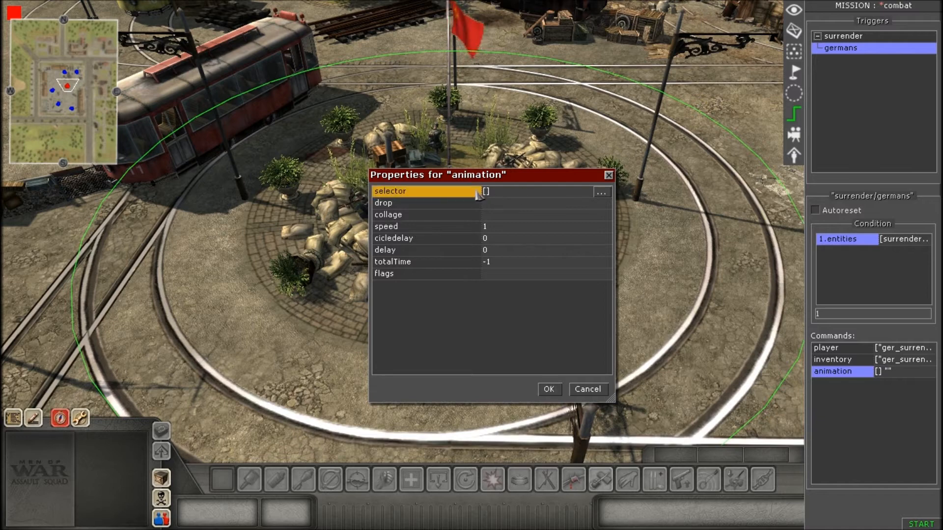
pyautogui.click(601, 192)
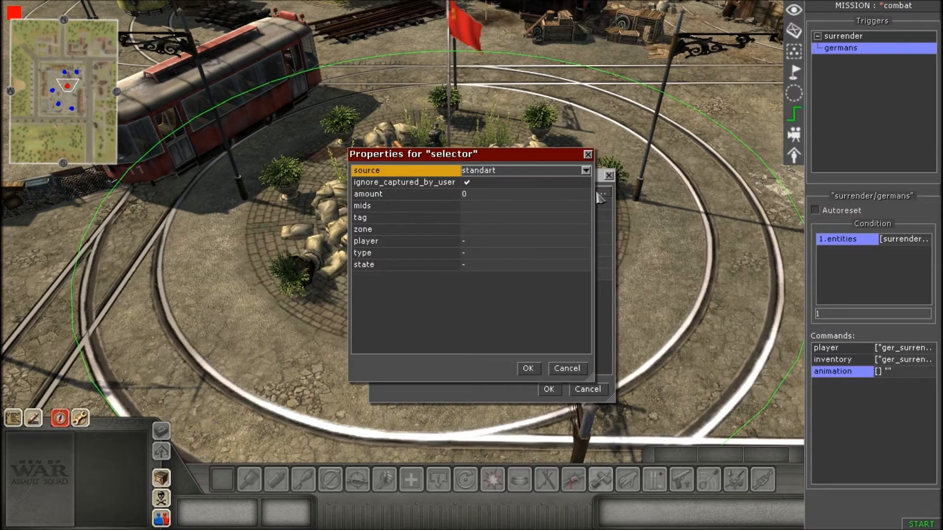
pyautogui.click(542, 229)
pyautogui.click(529, 218)
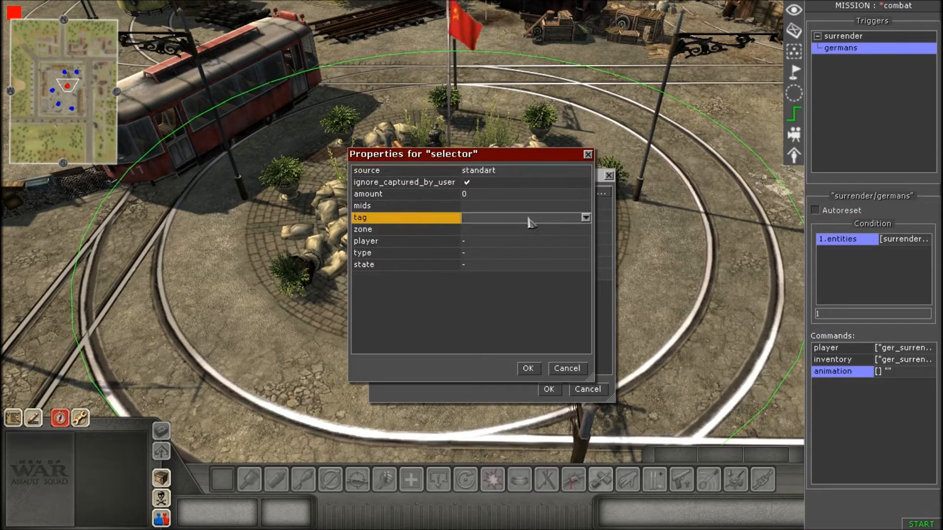
pyautogui.click(586, 218)
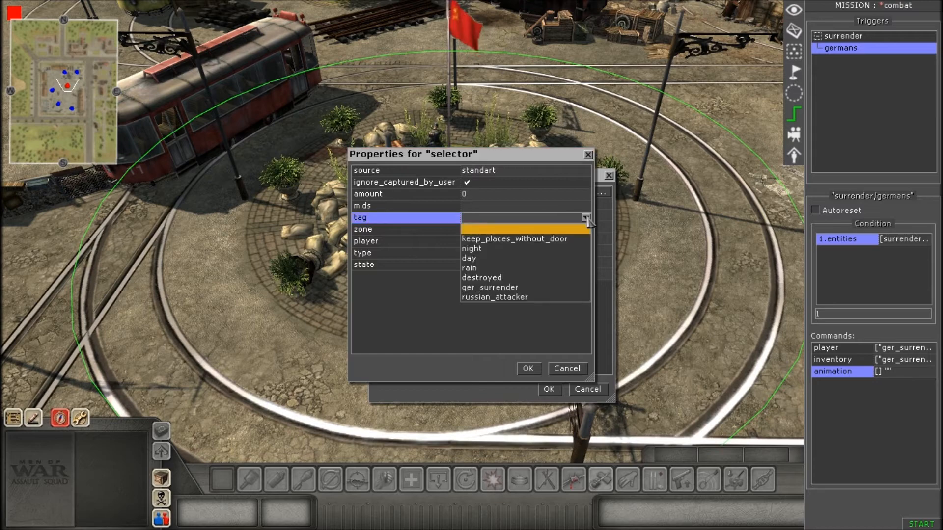
pyautogui.click(513, 288)
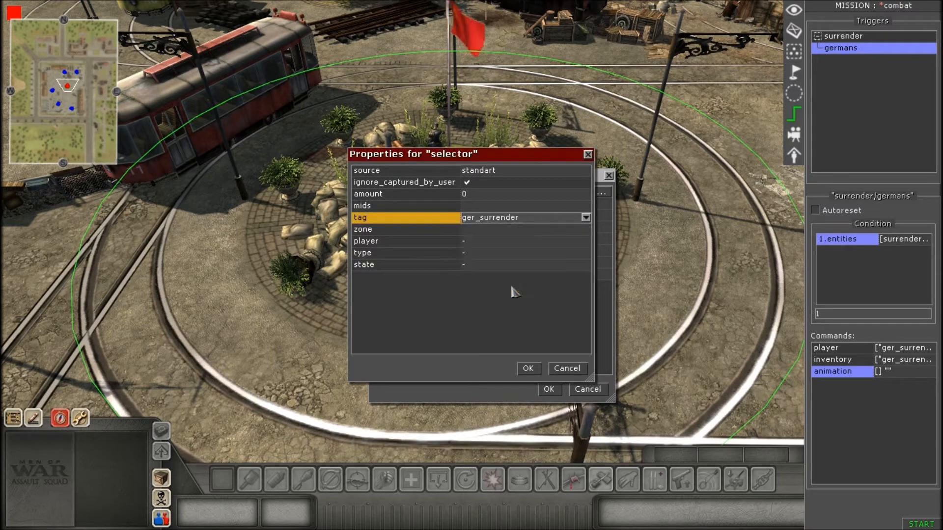
pyautogui.click(527, 369)
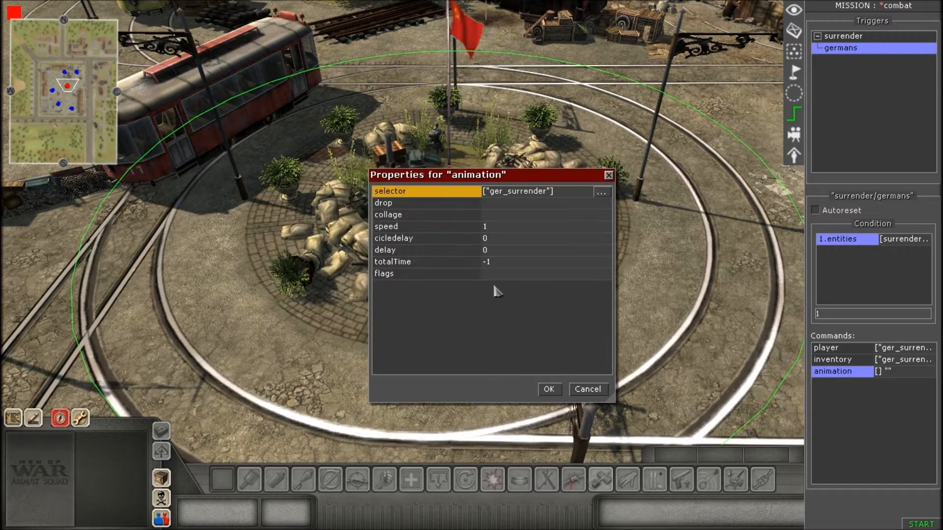
# Step: Set the animation command's drop option to senseless
pyautogui.click(497, 205)
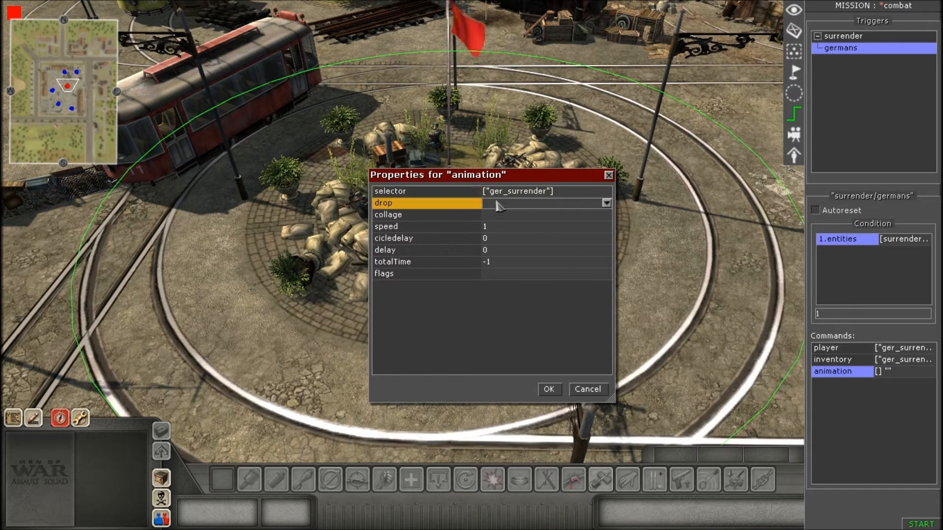
pyautogui.click(504, 206)
pyautogui.click(489, 235)
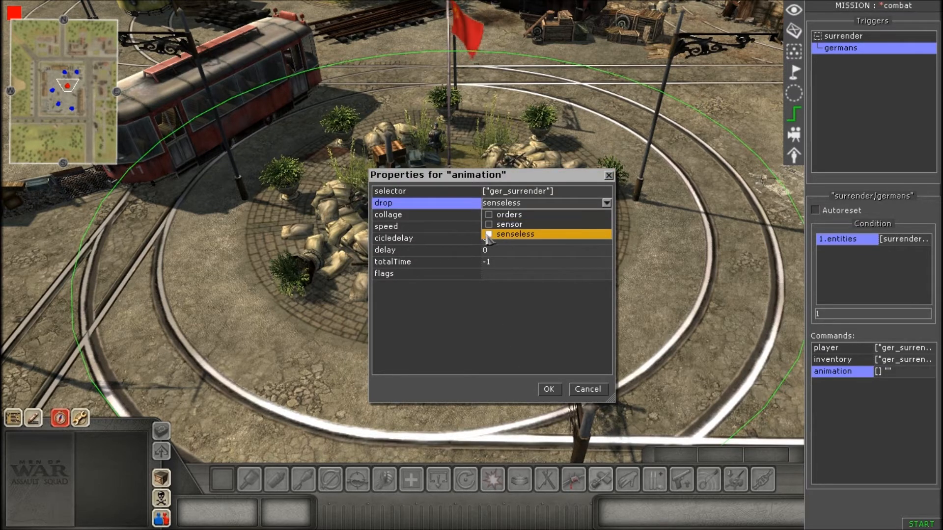
pyautogui.click(508, 204)
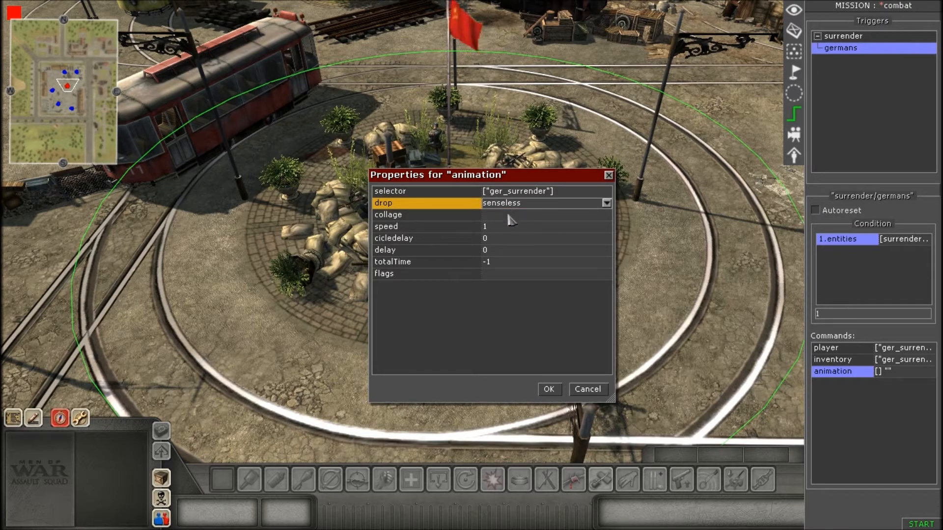
# Step: Set the animation command's collage to stand_giveup_1
pyautogui.click(511, 216)
pyautogui.click(508, 216)
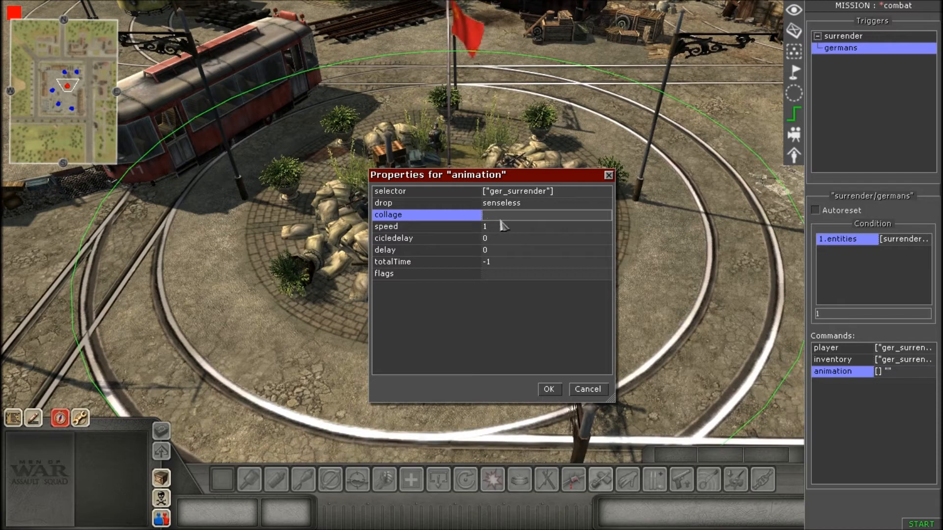
pyautogui.write('stand_')
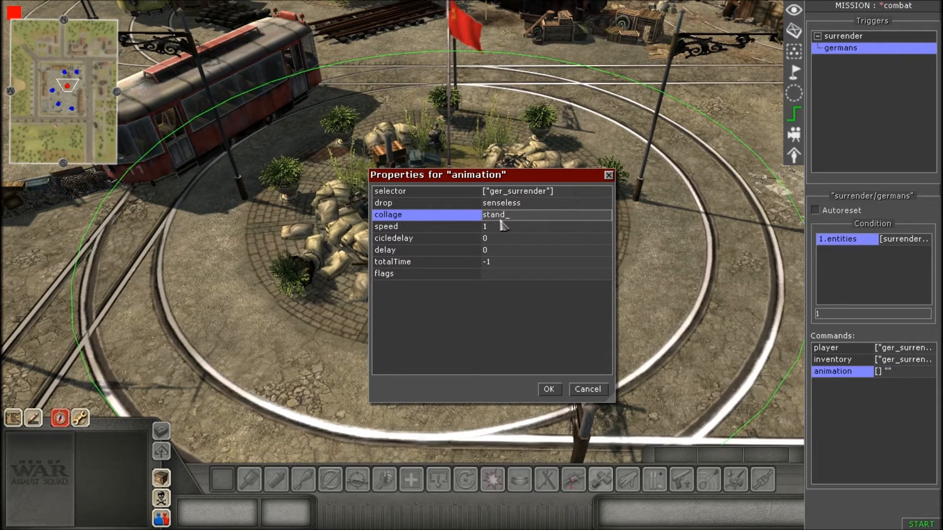
pyautogui.write('giveup_1')
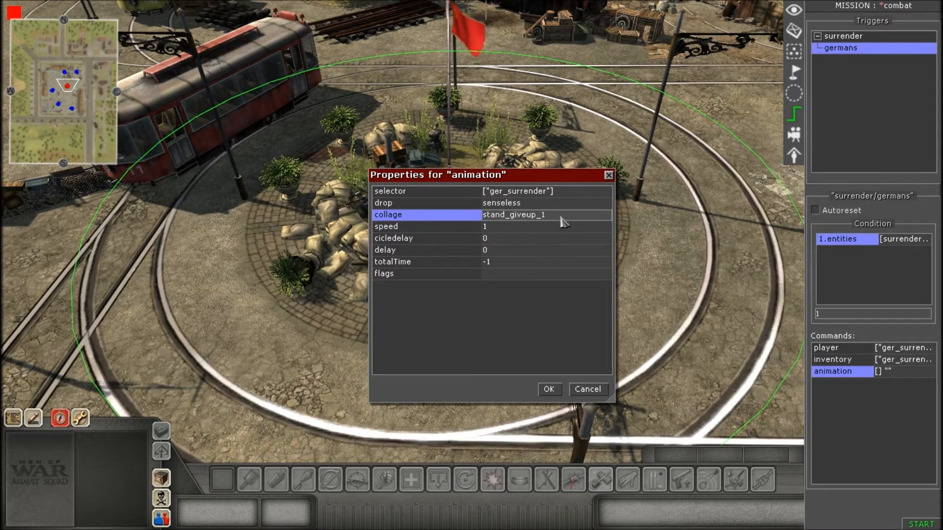
# Step: Try stand_giveup_2 as the animation's collage and return it to stand_giveup_1
pyautogui.press('BackSpace')
pyautogui.write('2')
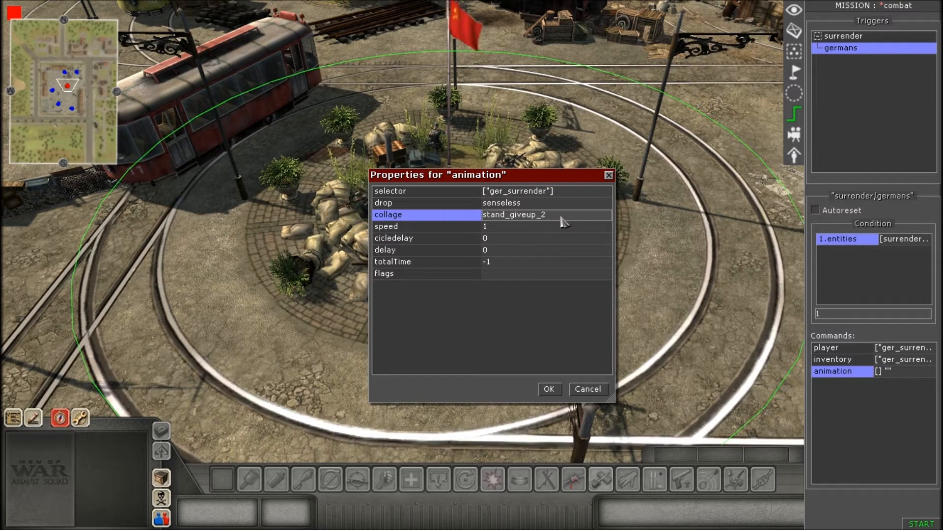
pyautogui.press('BackSpace')
pyautogui.write('1')
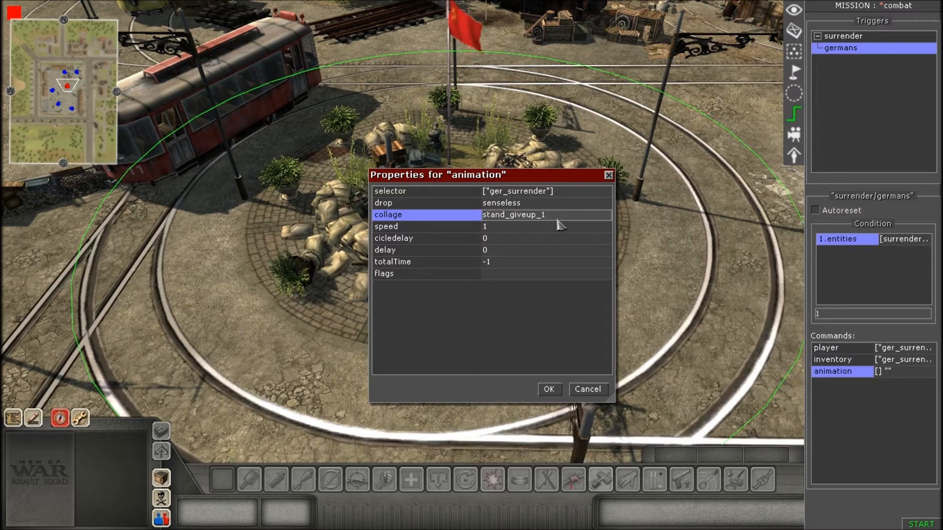
pyautogui.moveTo(546, 215); pyautogui.dragTo(483, 215)
pyautogui.click(567, 221)
pyautogui.write('_')
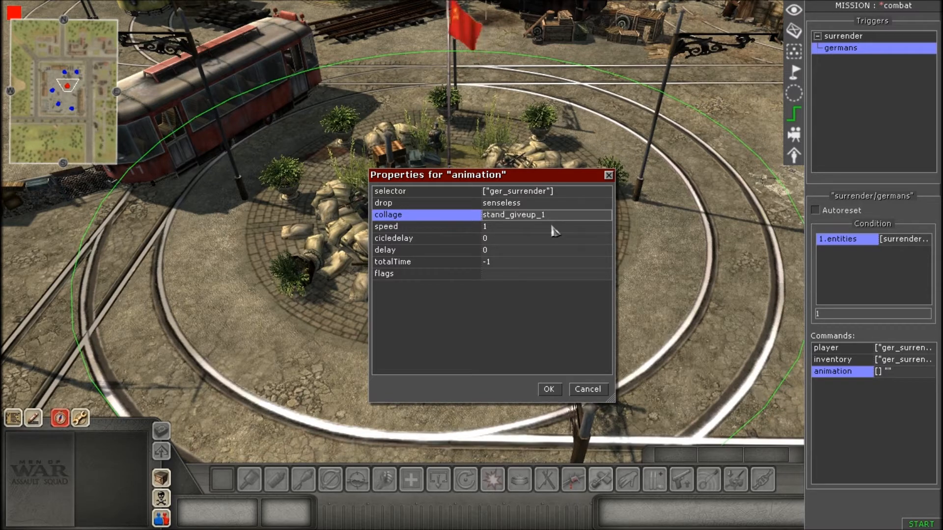
pyautogui.click(560, 217)
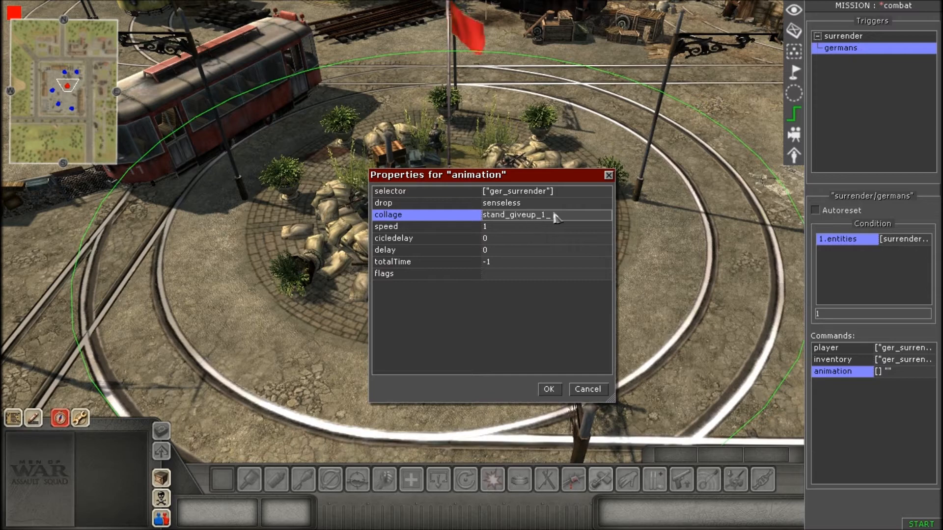
pyautogui.click(544, 230)
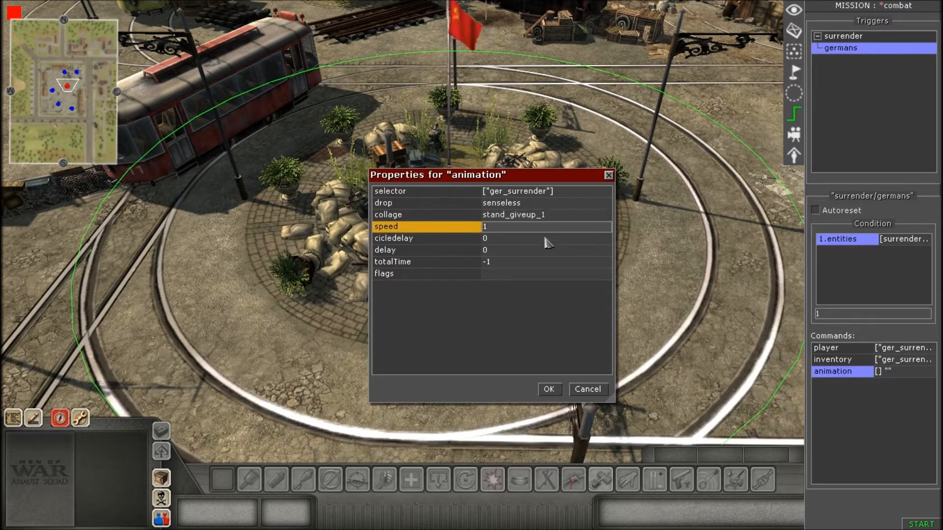
pyautogui.click(503, 228)
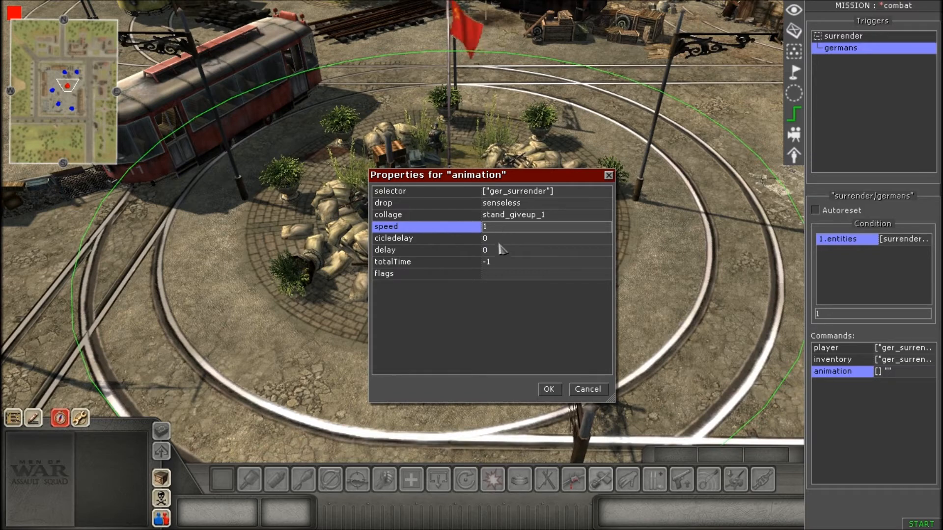
pyautogui.click(498, 242)
pyautogui.click(500, 229)
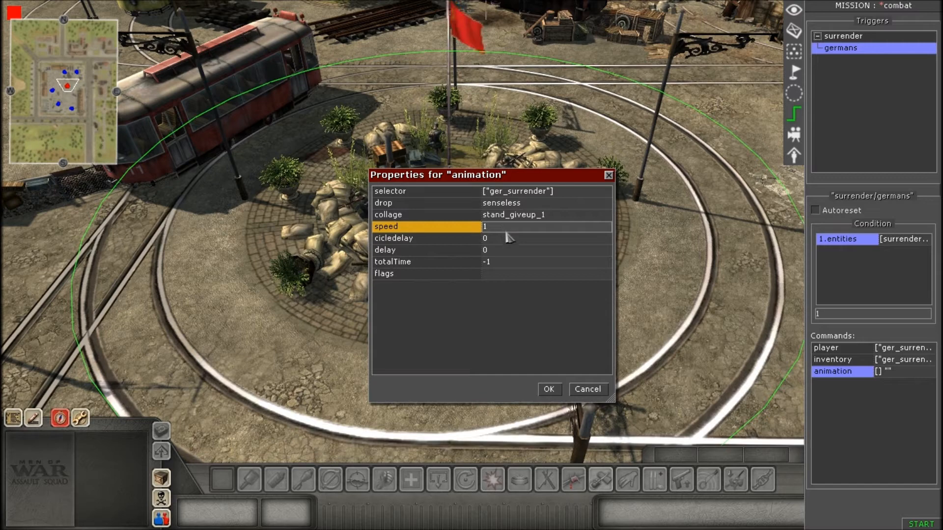
pyautogui.click(502, 230)
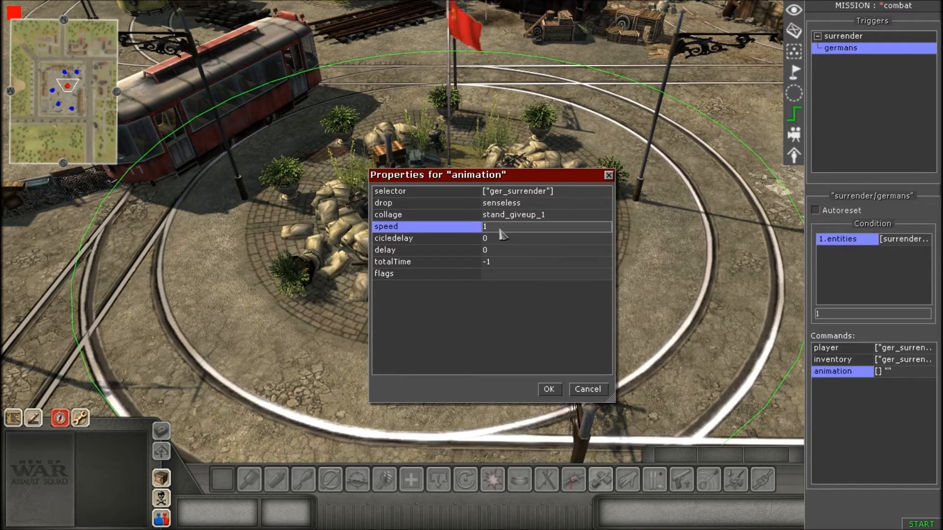
# Step: Set the animation command's cicledelay to 9999
pyautogui.click(502, 239)
pyautogui.click(502, 241)
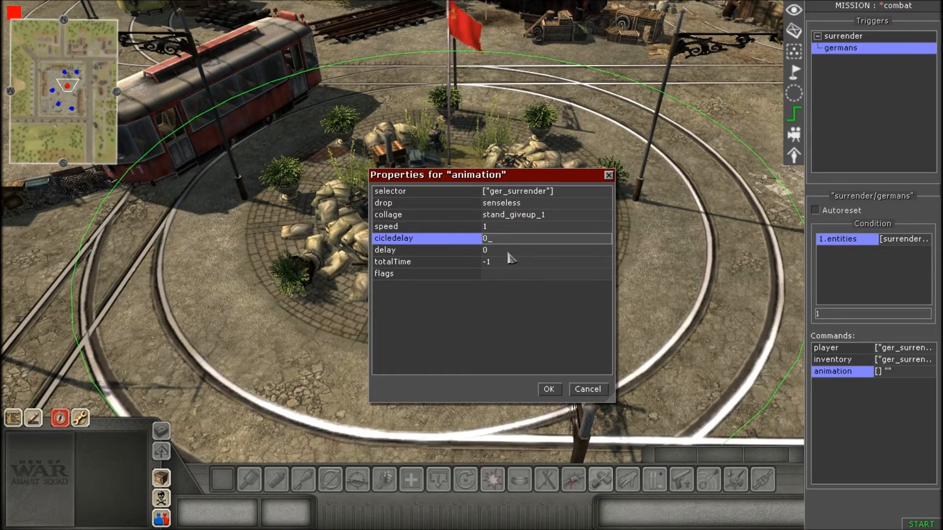
pyautogui.press('BackSpace')
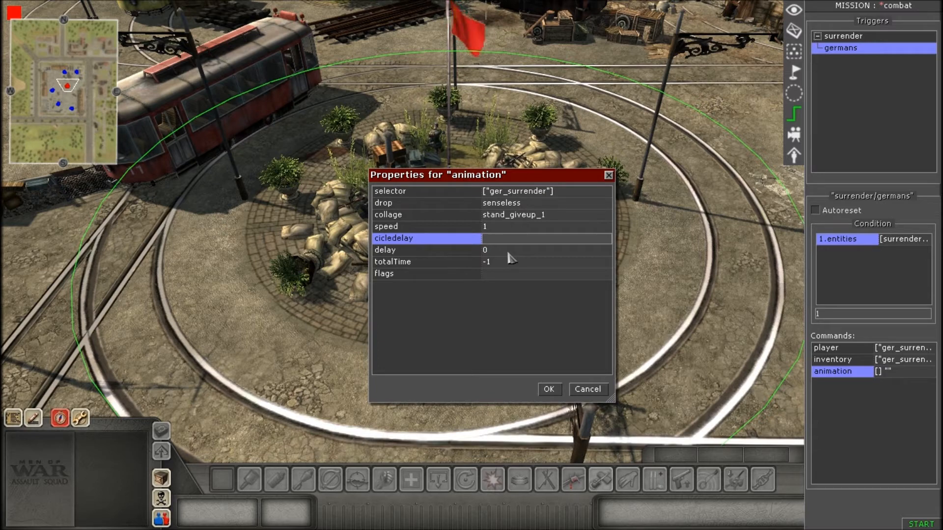
pyautogui.write('9999')
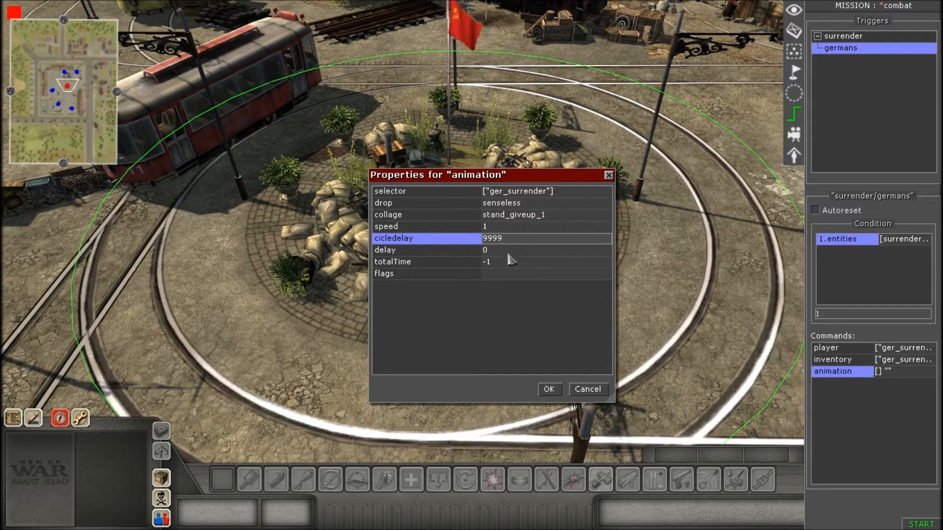
# Step: Set the animation command's totalTime to 9999
pyautogui.click(500, 251)
pyautogui.click(500, 261)
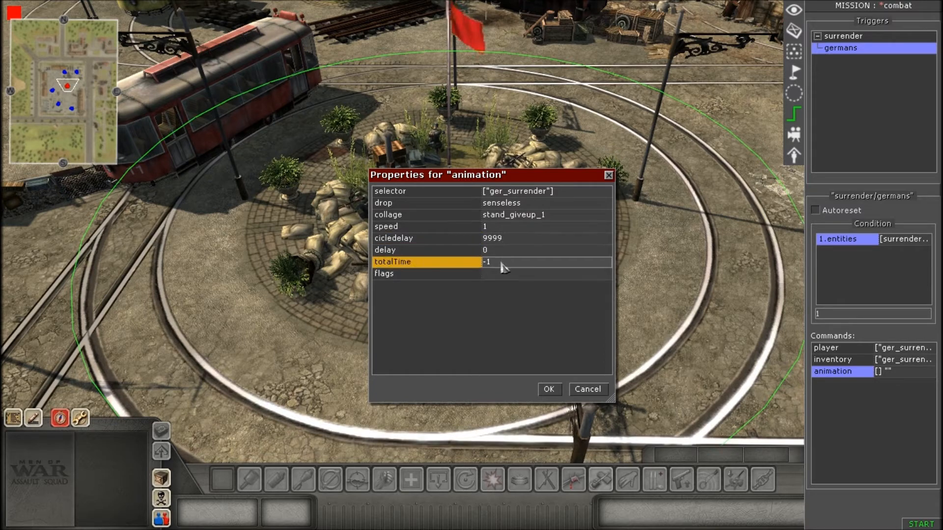
pyautogui.press('BackSpace')
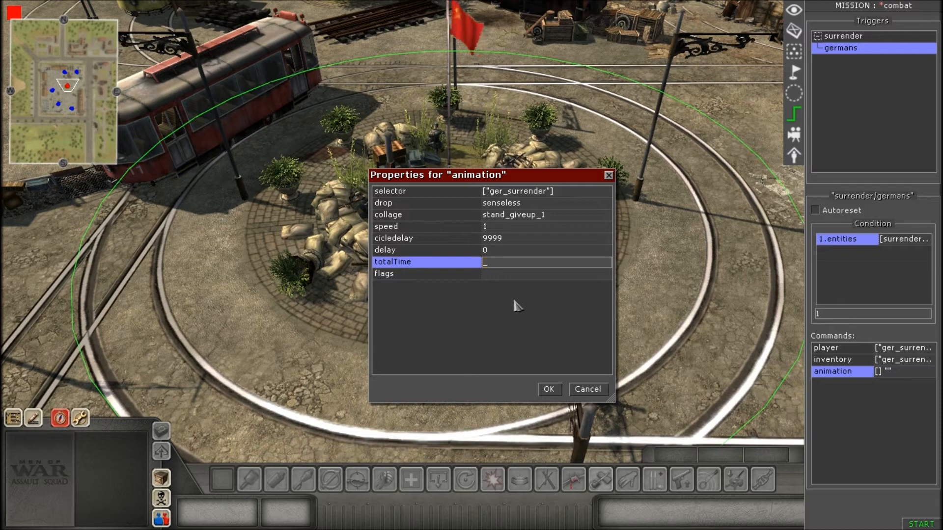
pyautogui.write('9999')
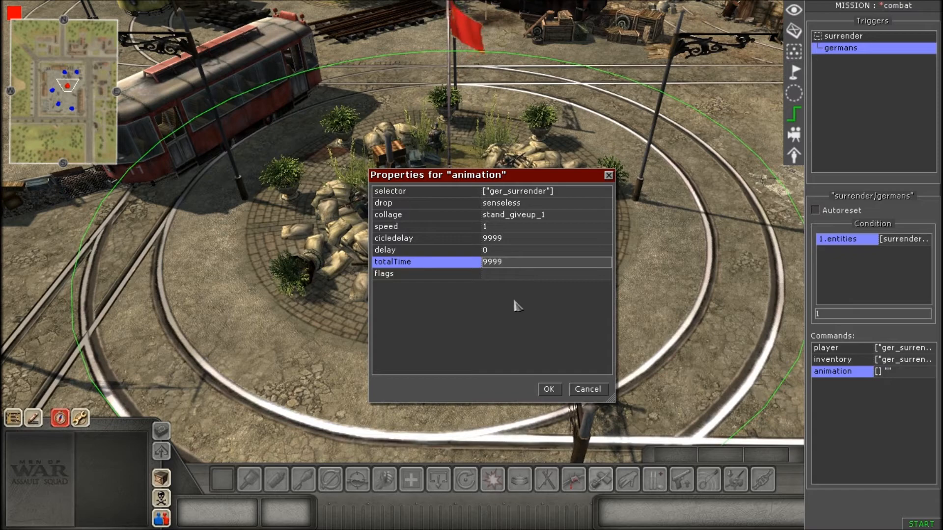
pyautogui.moveTo(510, 264); pyautogui.dragTo(480, 265)
pyautogui.click(519, 264)
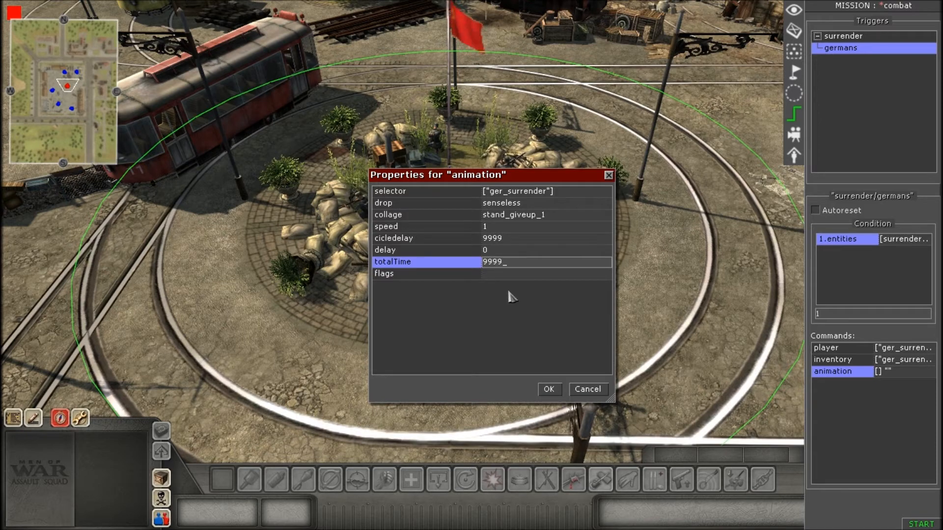
pyautogui.click(509, 240)
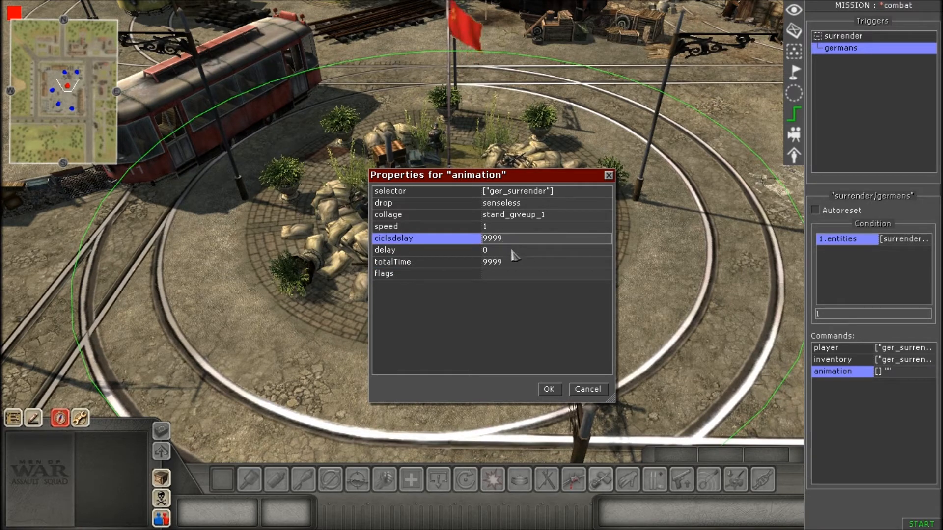
# Step: Set the animation command's delay to 4
pyautogui.click(511, 254)
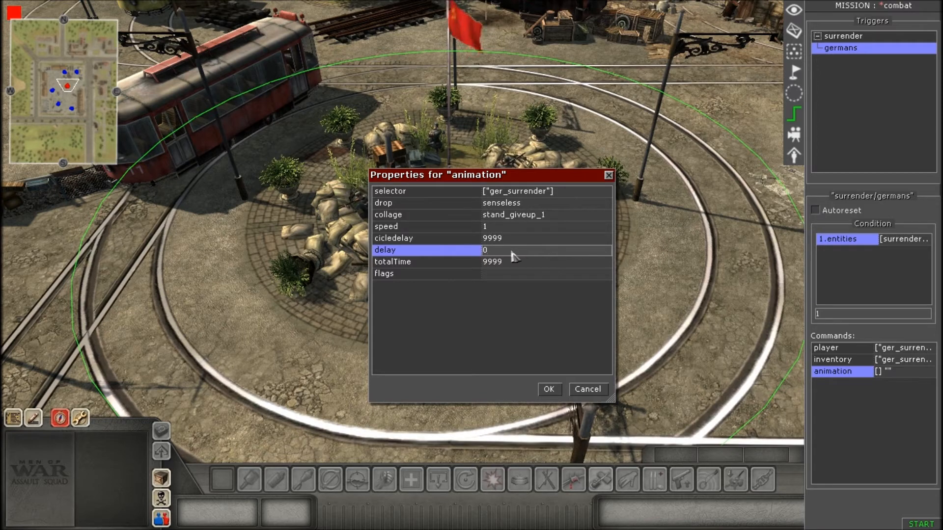
pyautogui.press('BackSpace')
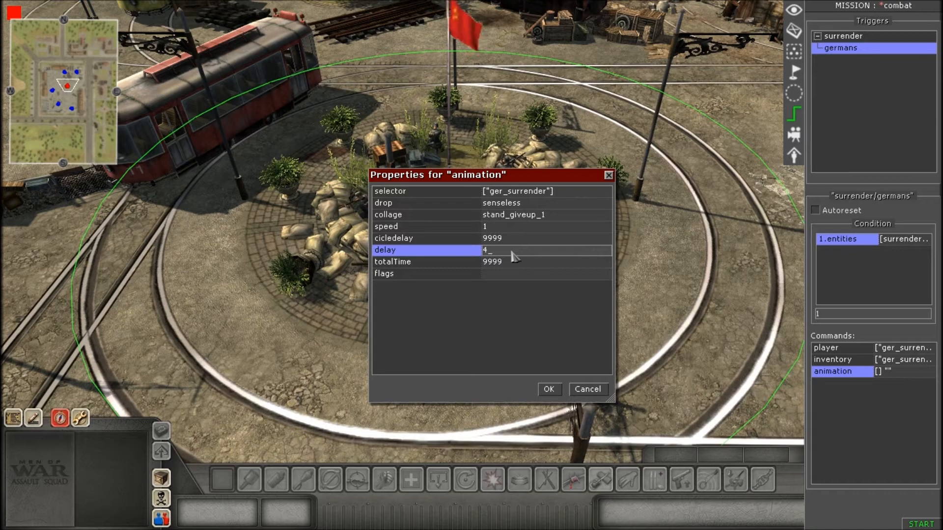
pyautogui.press('Return')
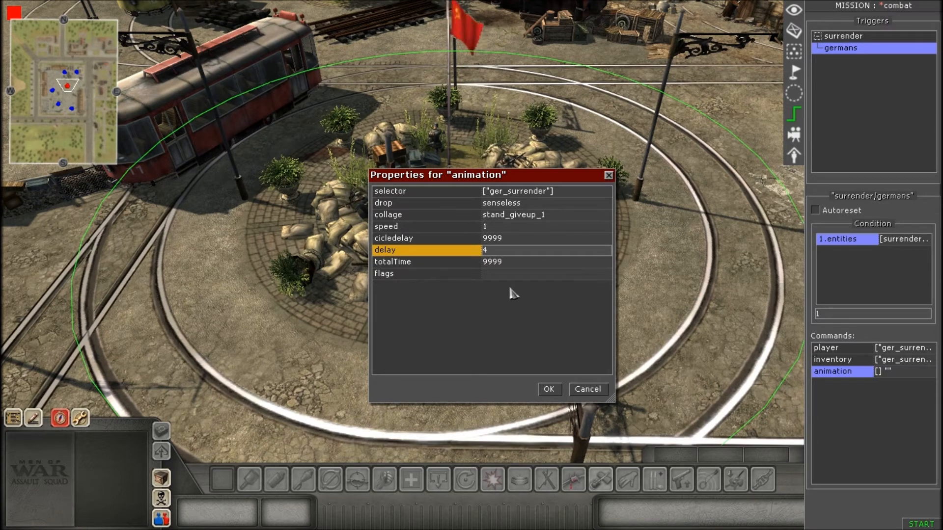
# Step: Set the animation command's delay to 6
pyautogui.click(496, 252)
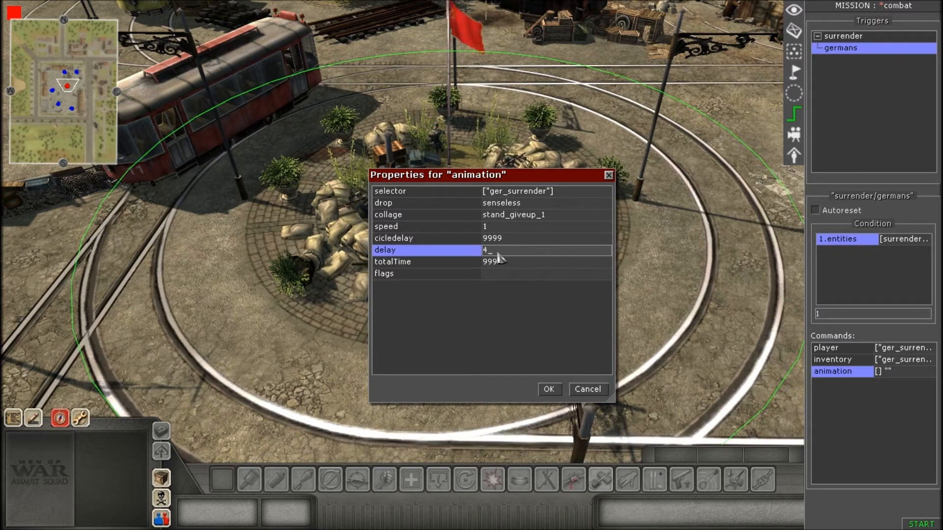
pyautogui.click(499, 251)
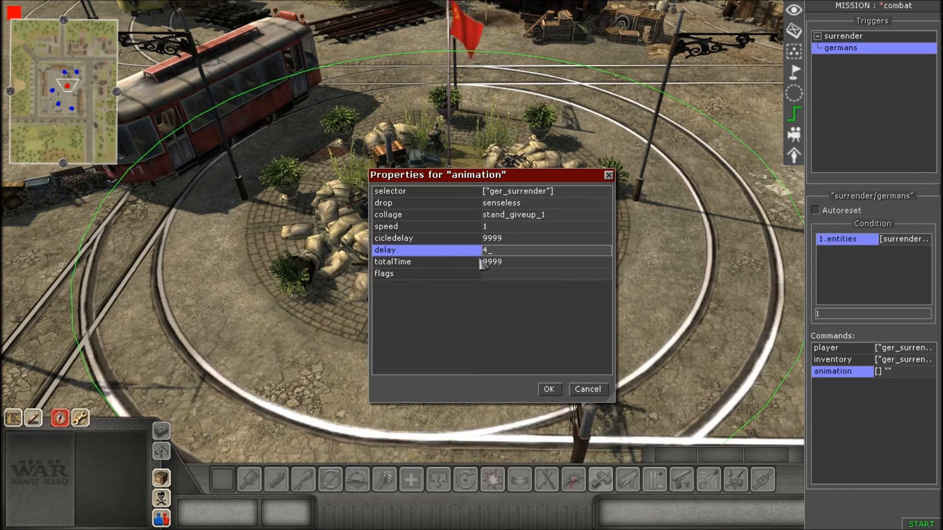
pyautogui.press('BackSpace')
pyautogui.write('6')
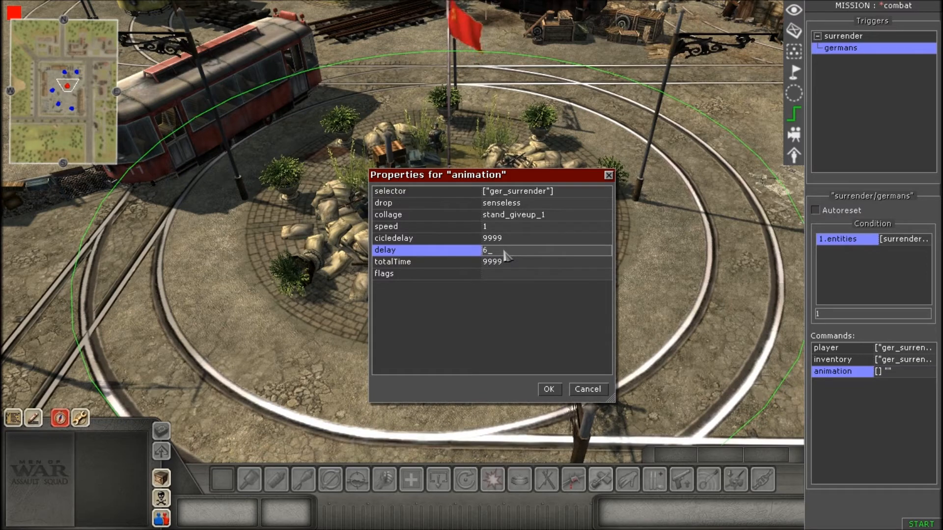
pyautogui.click(519, 275)
pyautogui.click(501, 252)
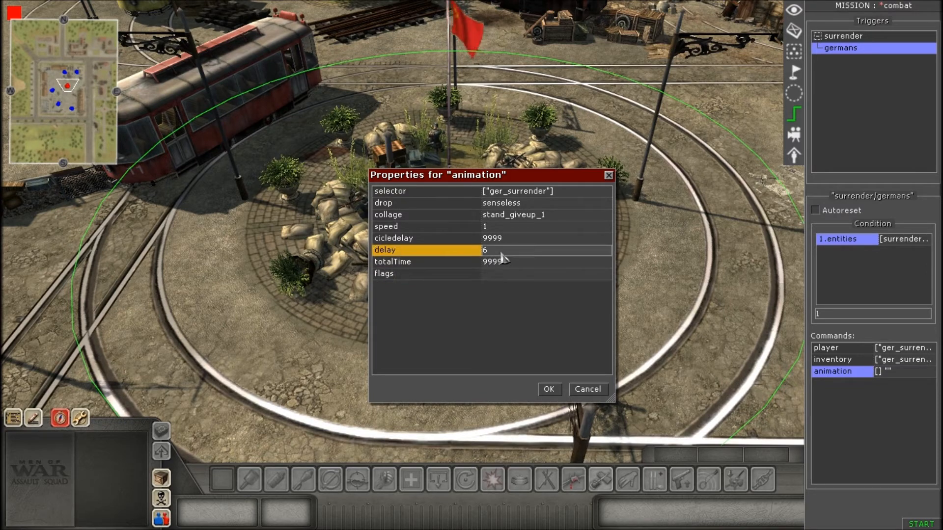
# Step: Set the animation command's flags to loop
pyautogui.click(510, 274)
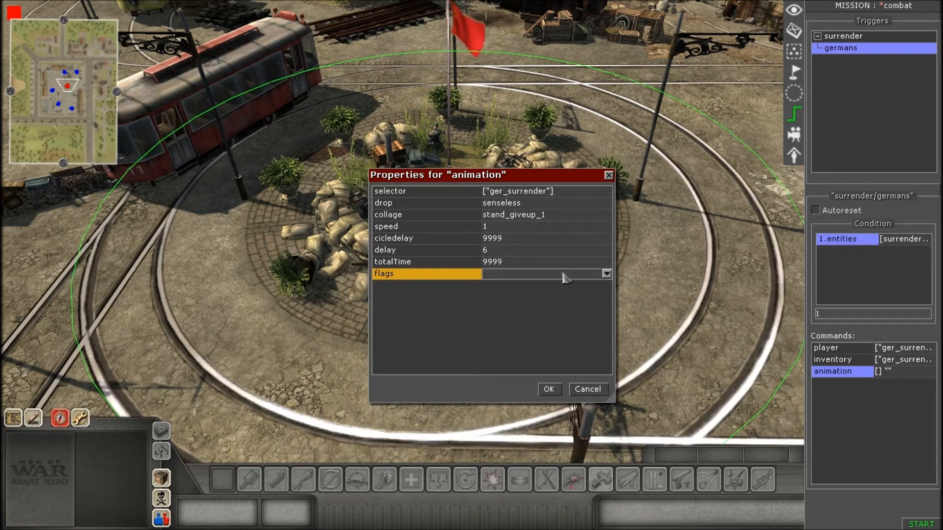
pyautogui.click(608, 274)
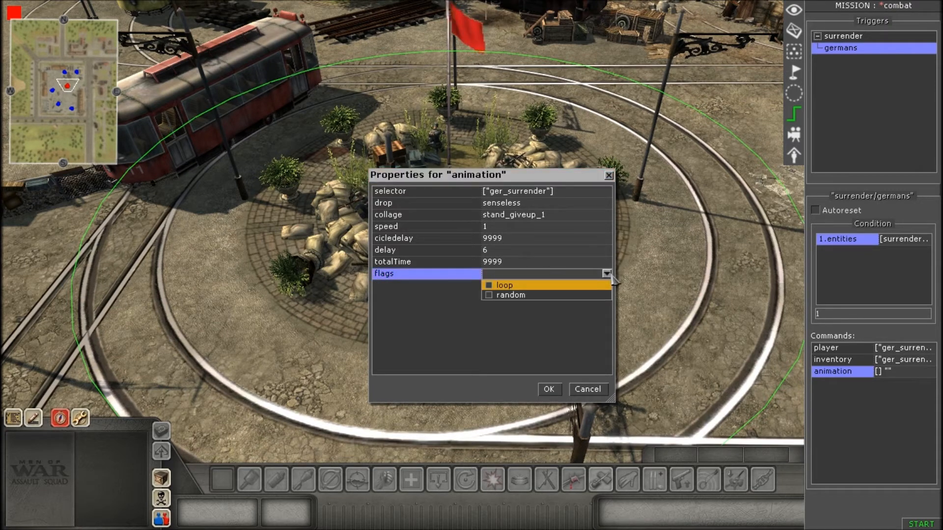
pyautogui.click(489, 286)
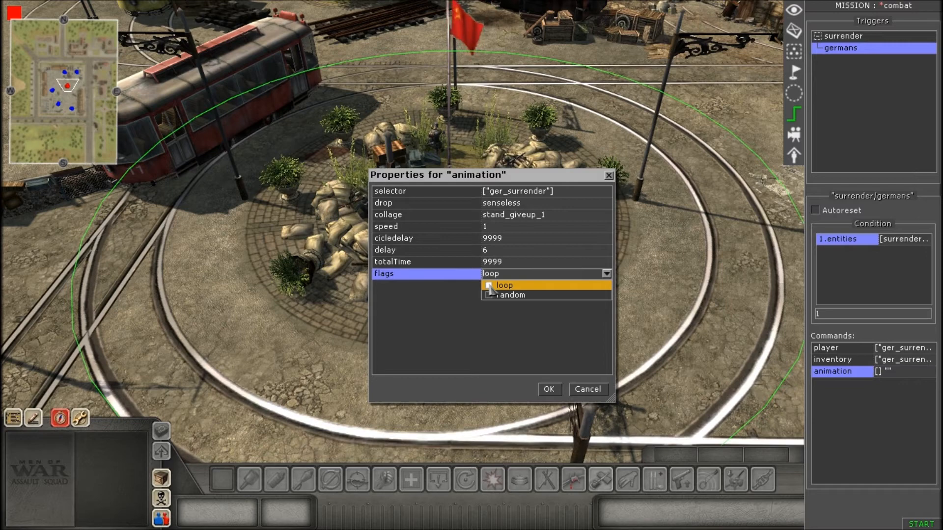
pyautogui.click(514, 275)
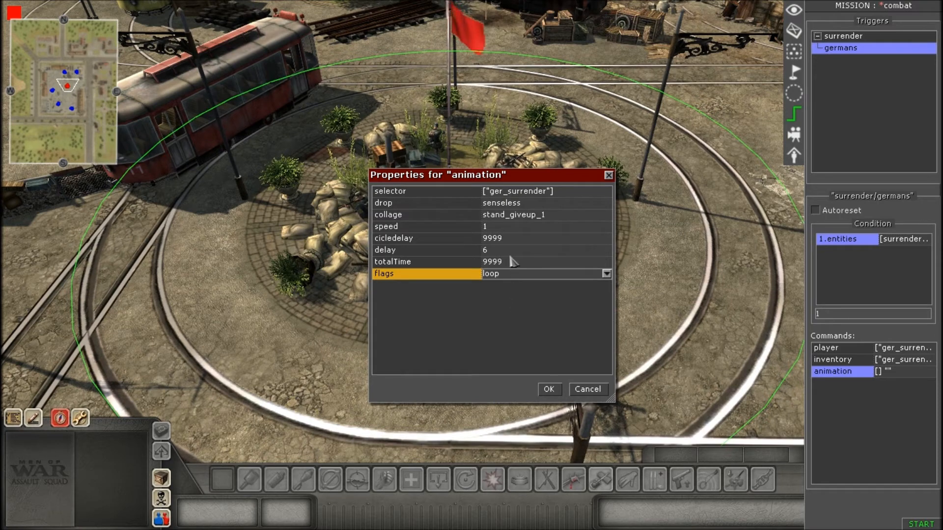
pyautogui.click(512, 263)
pyautogui.click(520, 276)
pyautogui.click(517, 277)
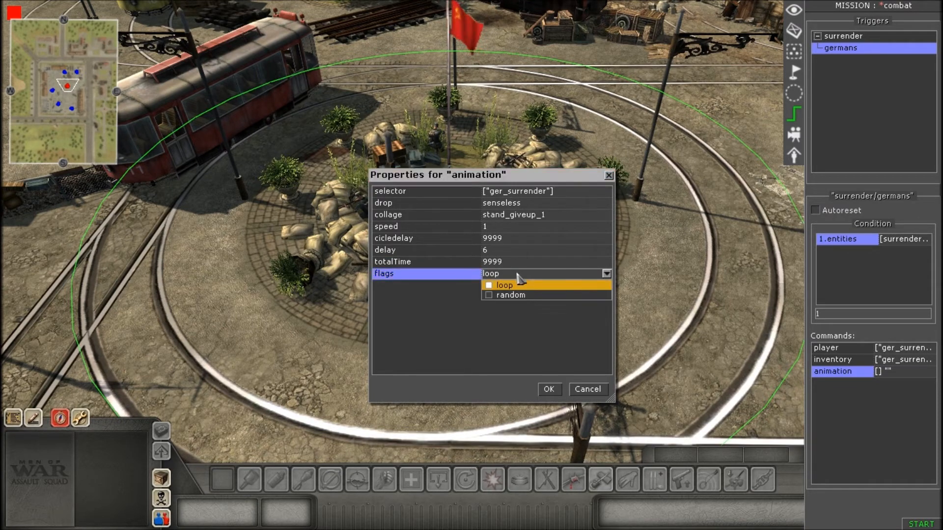
pyautogui.click(517, 274)
pyautogui.click(552, 216)
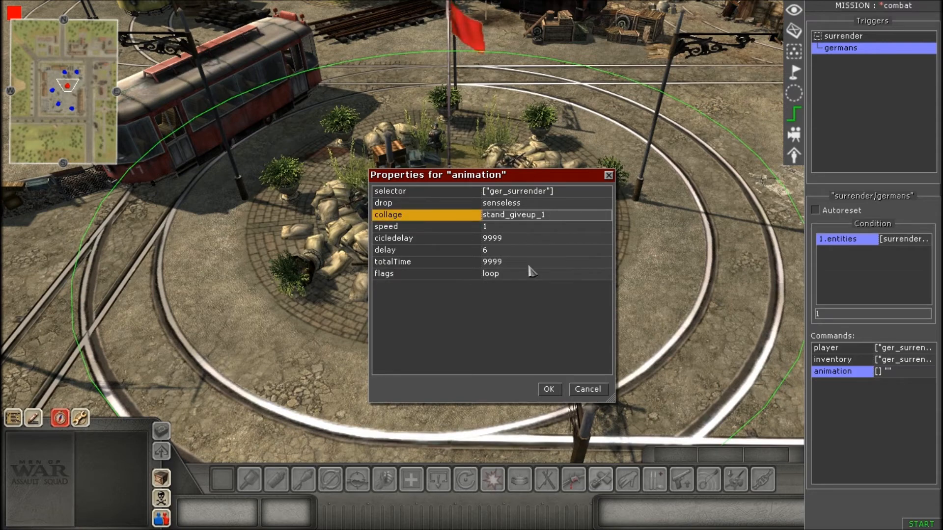
pyautogui.click(508, 276)
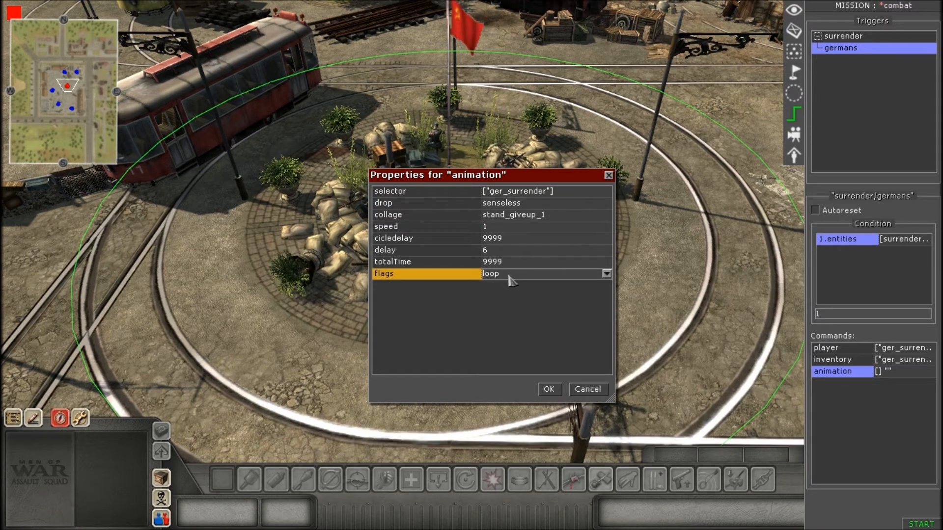
pyautogui.click(509, 279)
pyautogui.click(514, 275)
pyautogui.click(514, 274)
pyautogui.click(515, 275)
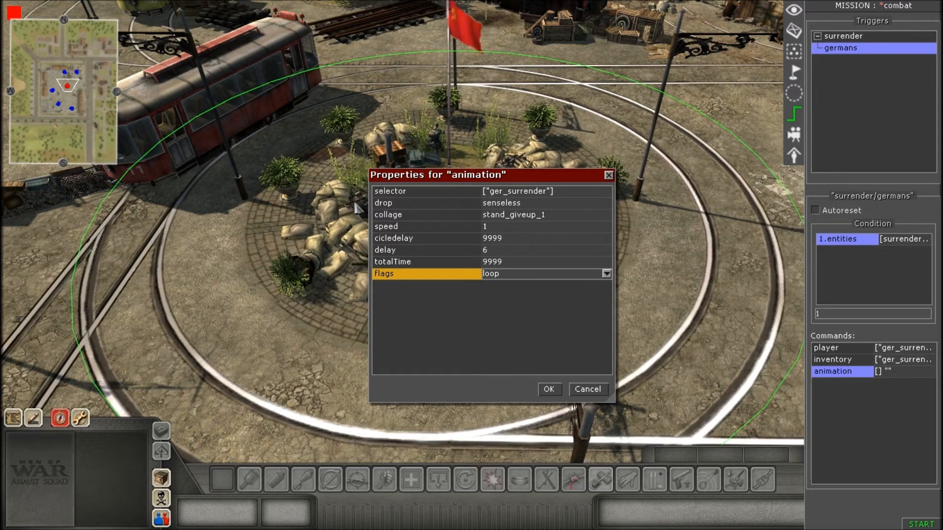
# Step: Accept the animation properties and add an actor_state command to the germans trigger
pyautogui.click(548, 389)
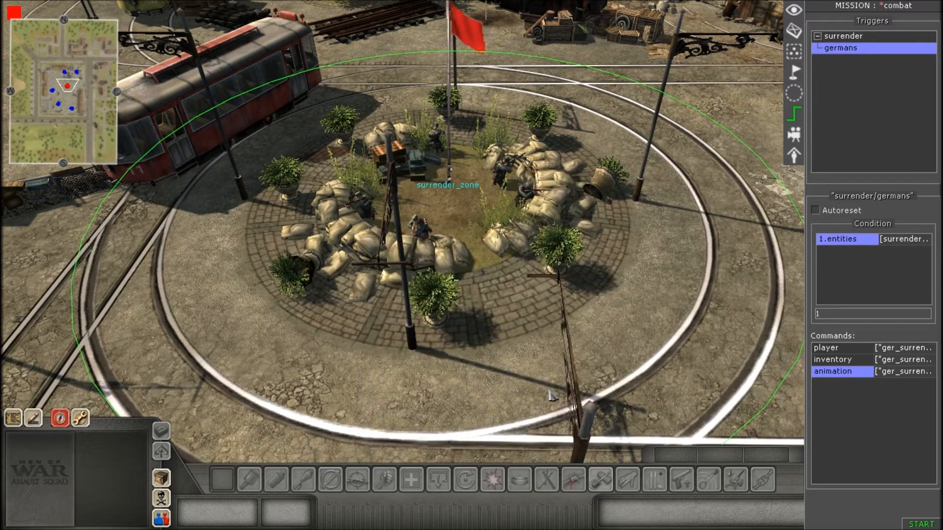
pyautogui.rightClick(829, 397)
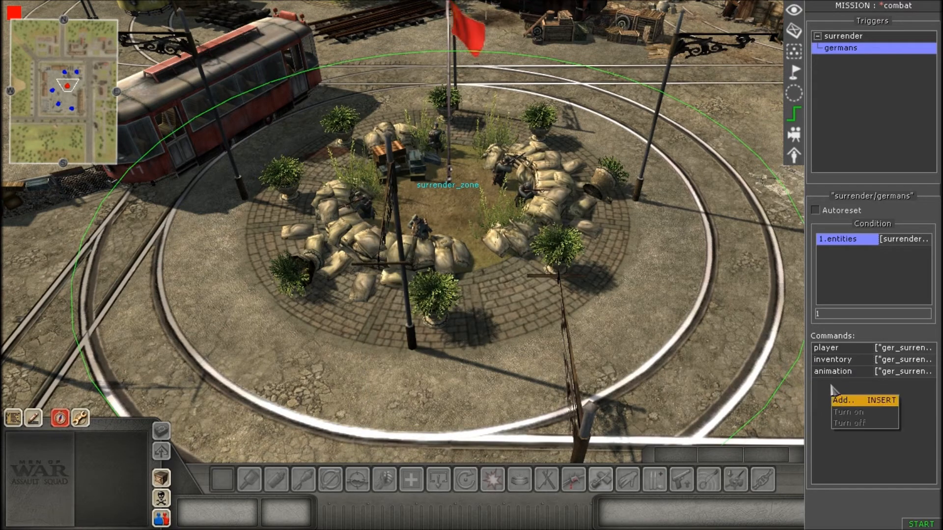
pyautogui.click(838, 386)
pyautogui.rightClick(846, 386)
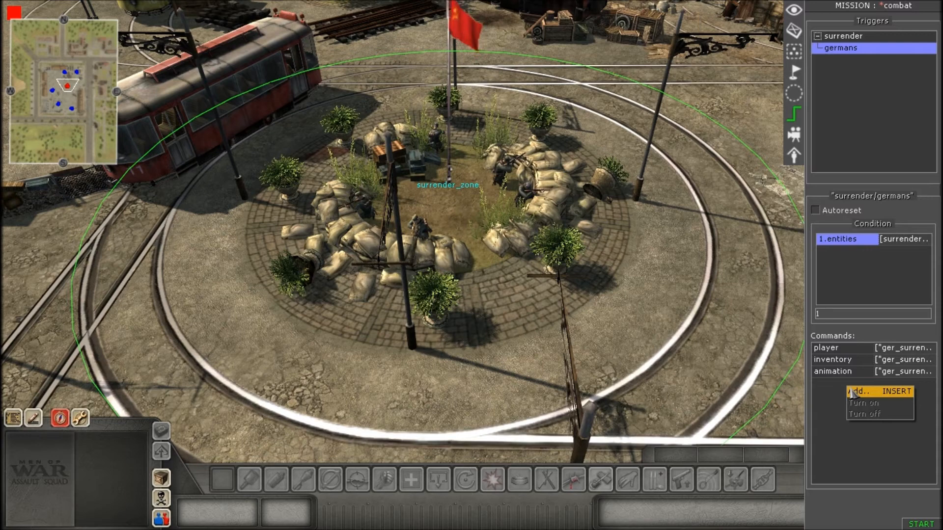
pyautogui.click(853, 392)
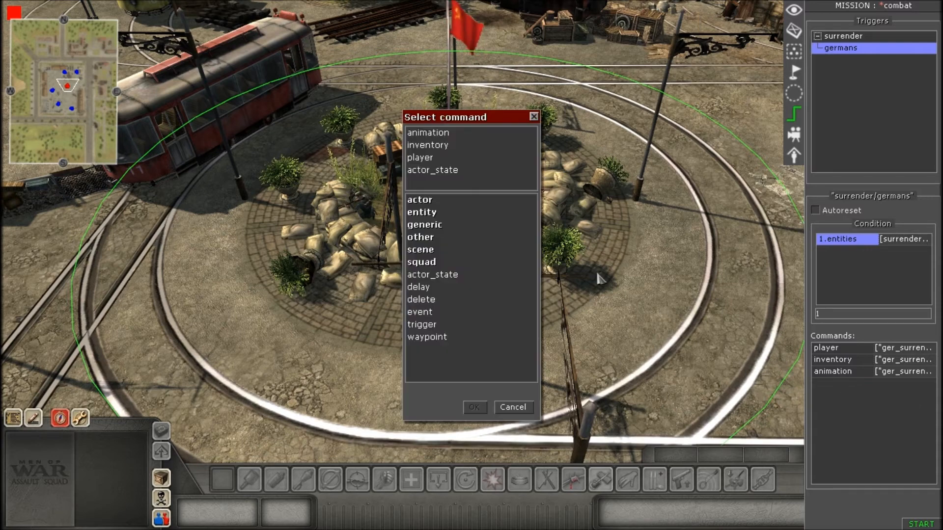
pyautogui.doubleClick(444, 170)
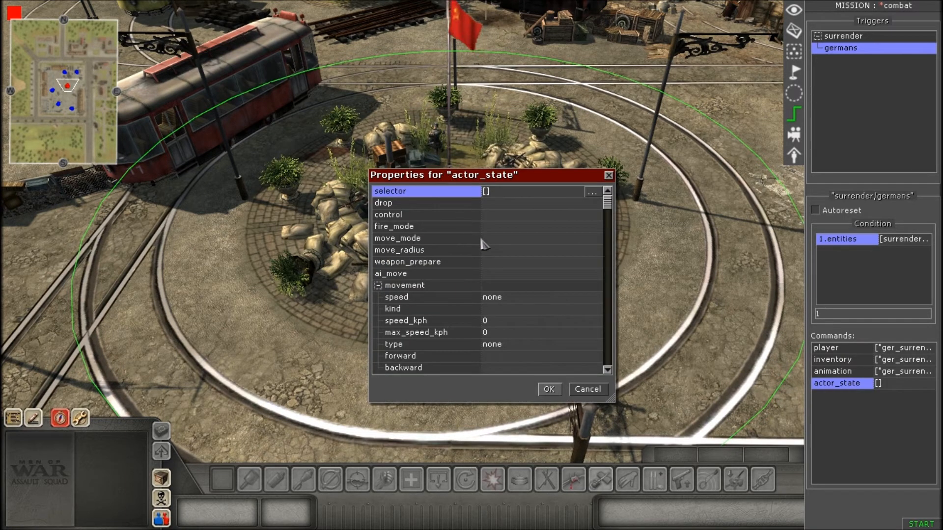
# Step: Set the actor_state command's selector to the tag russian_attacker
pyautogui.click(551, 194)
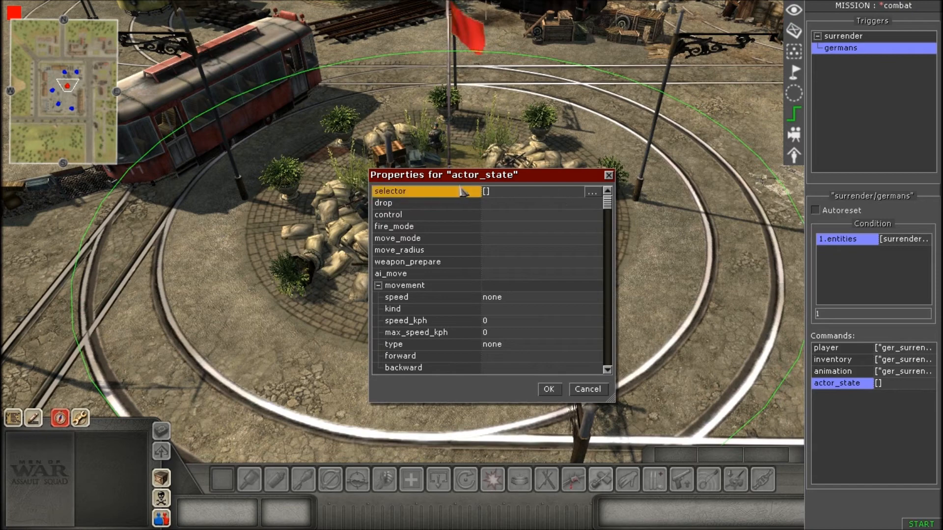
pyautogui.click(592, 192)
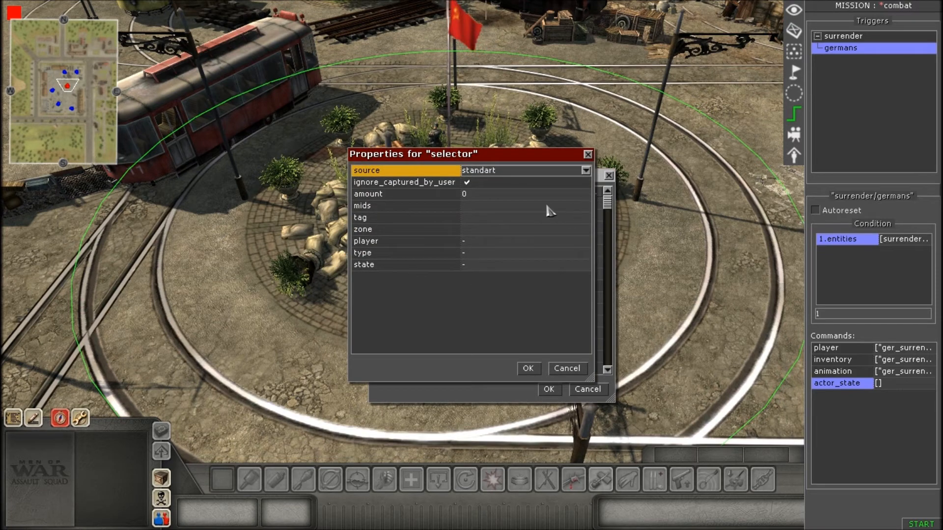
pyautogui.click(511, 218)
pyautogui.click(586, 217)
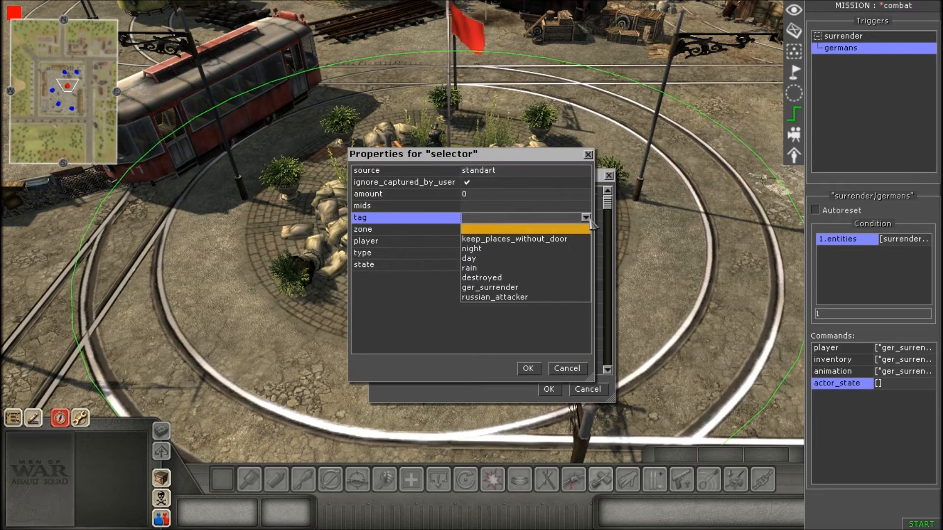
pyautogui.click(505, 298)
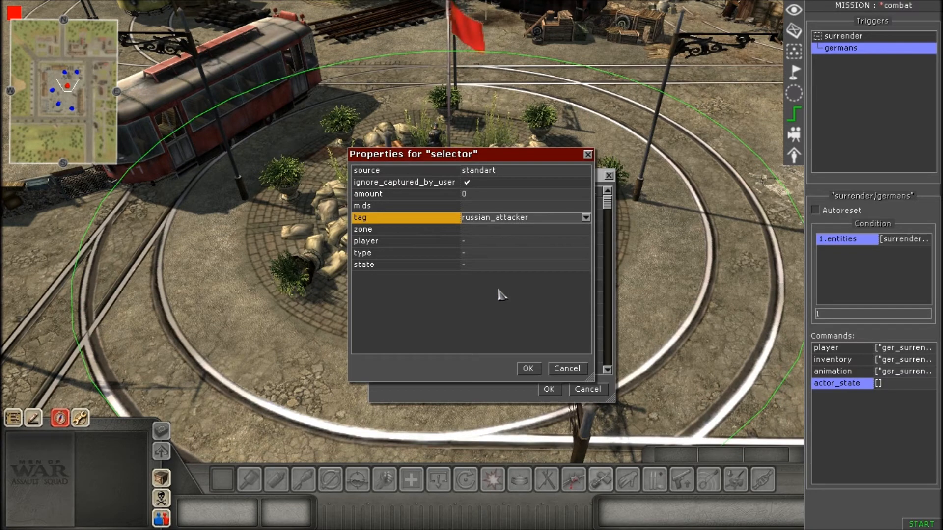
pyautogui.click(527, 220)
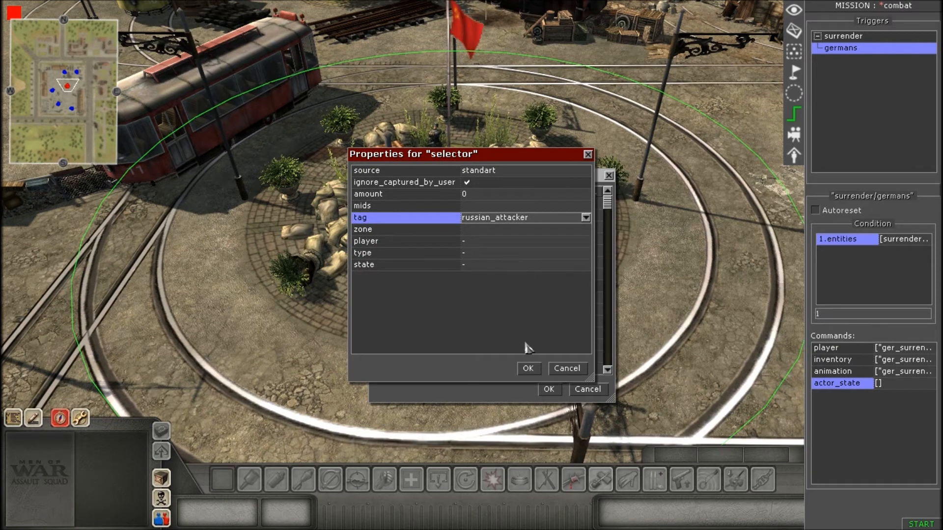
pyautogui.click(530, 368)
# Step: Set the actor_state command's fire_mode to hold for the Russian attackers
pyautogui.click(498, 219)
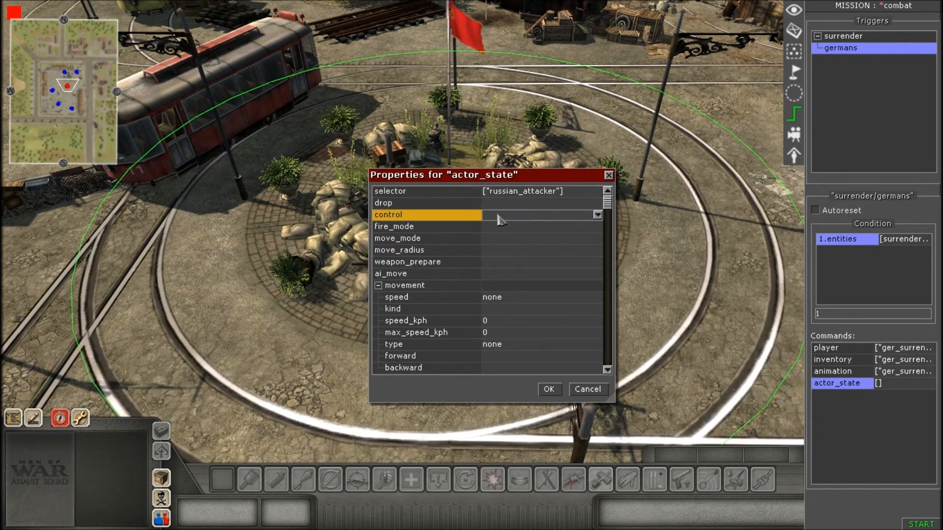
pyautogui.click(499, 220)
pyautogui.click(498, 215)
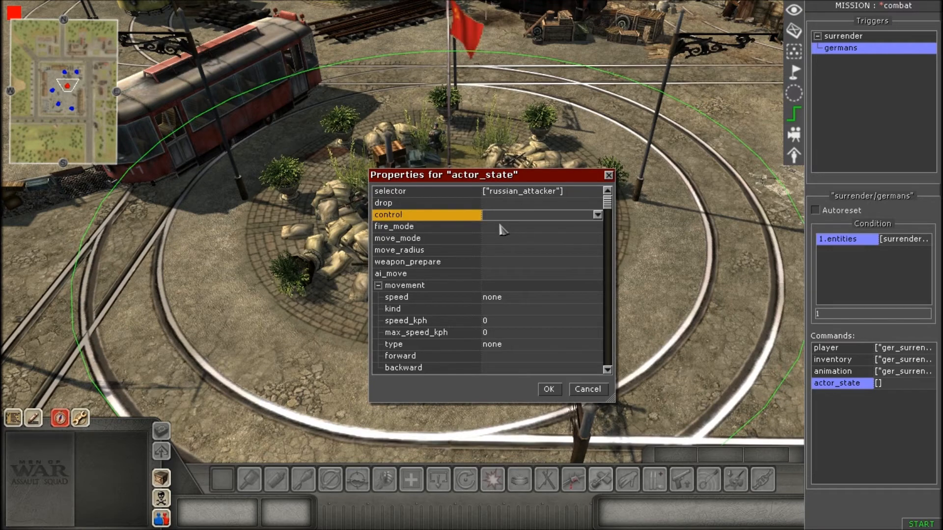
pyautogui.doubleClick(499, 227)
pyautogui.click(496, 248)
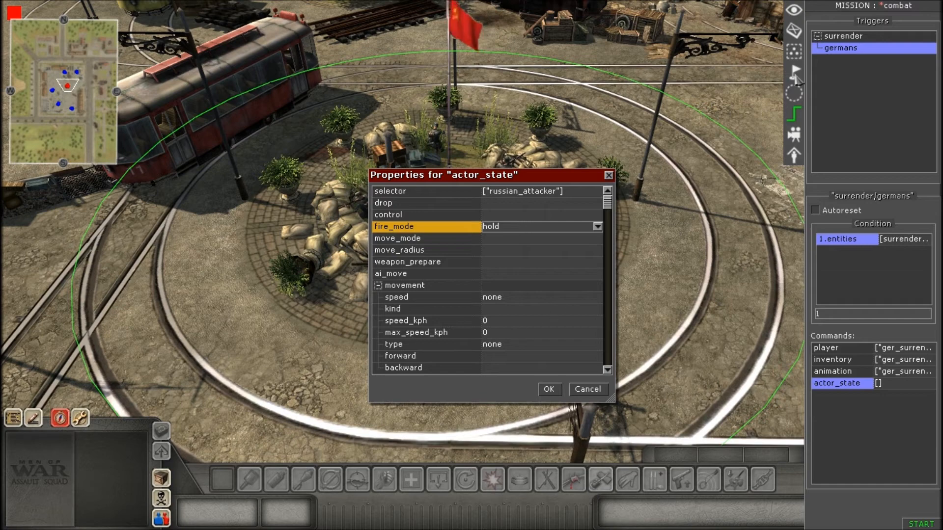
pyautogui.click(521, 215)
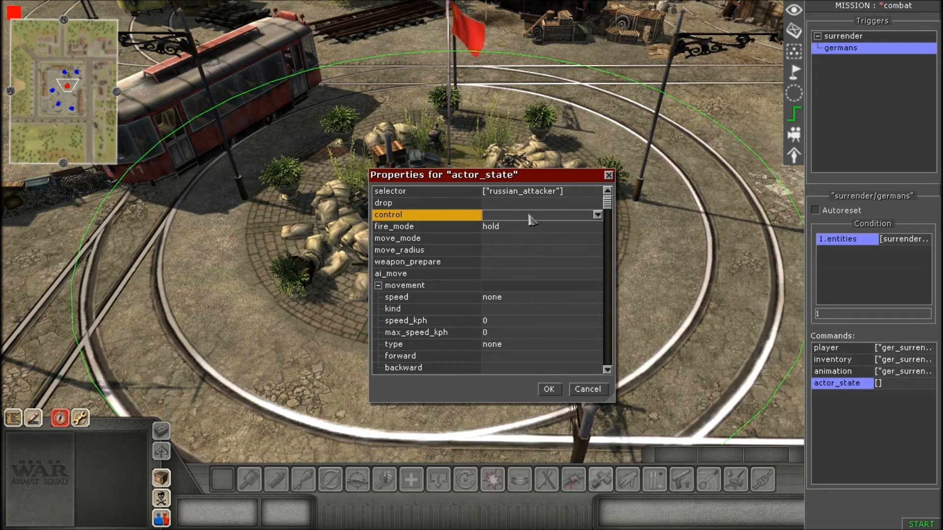
pyautogui.click(512, 227)
pyautogui.click(512, 227)
pyautogui.click(512, 227)
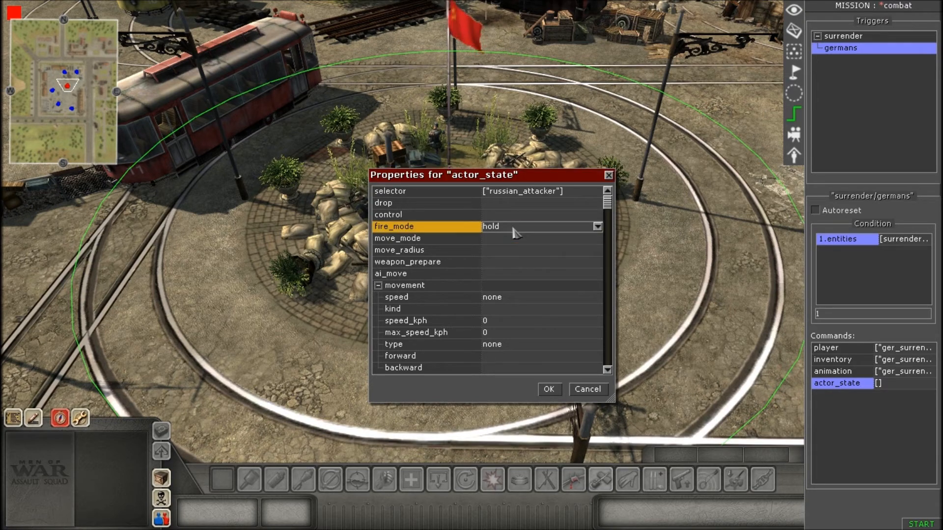
pyautogui.click(511, 228)
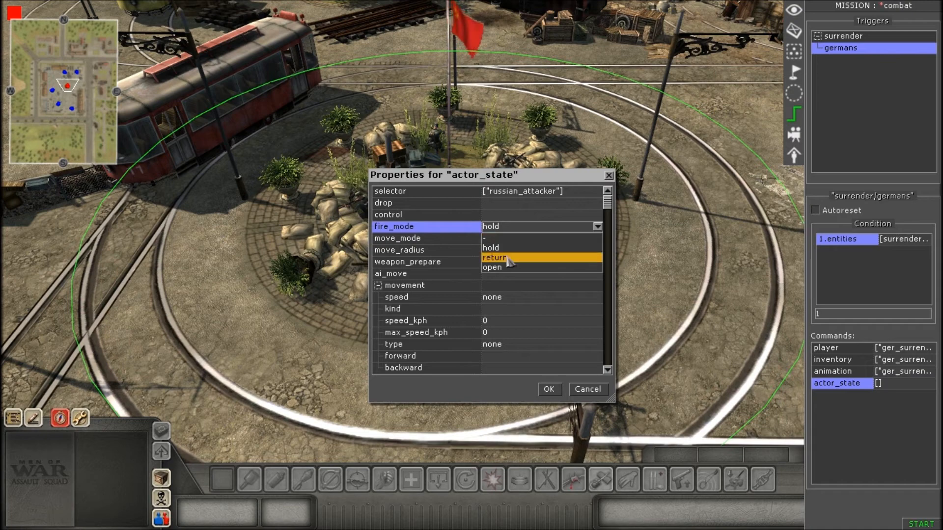
pyautogui.click(504, 249)
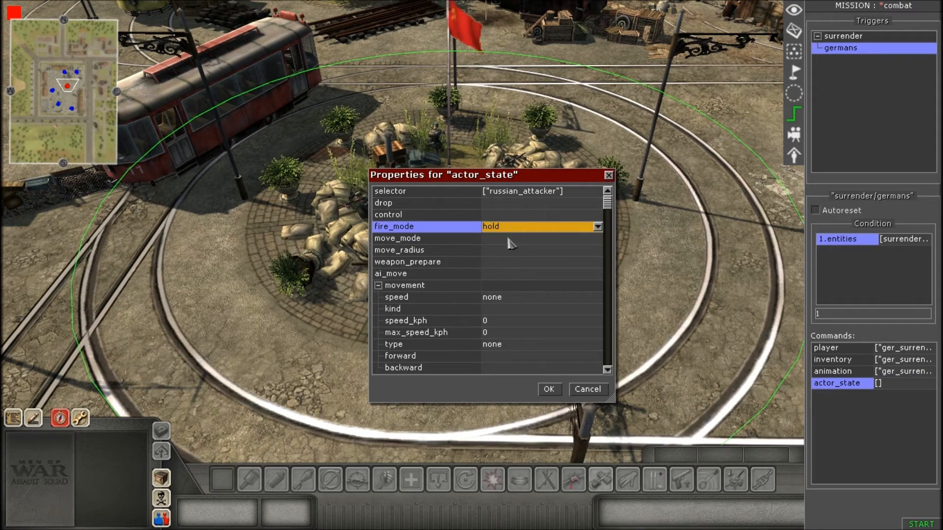
# Step: Set the actor_state command's move_mode to free and weapon_prepare to on
pyautogui.click(511, 239)
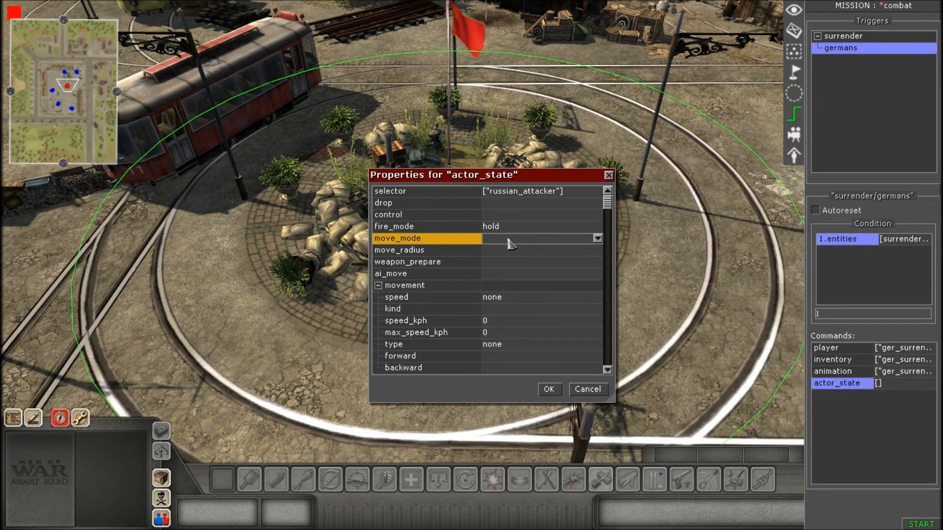
pyautogui.click(508, 239)
pyautogui.click(508, 239)
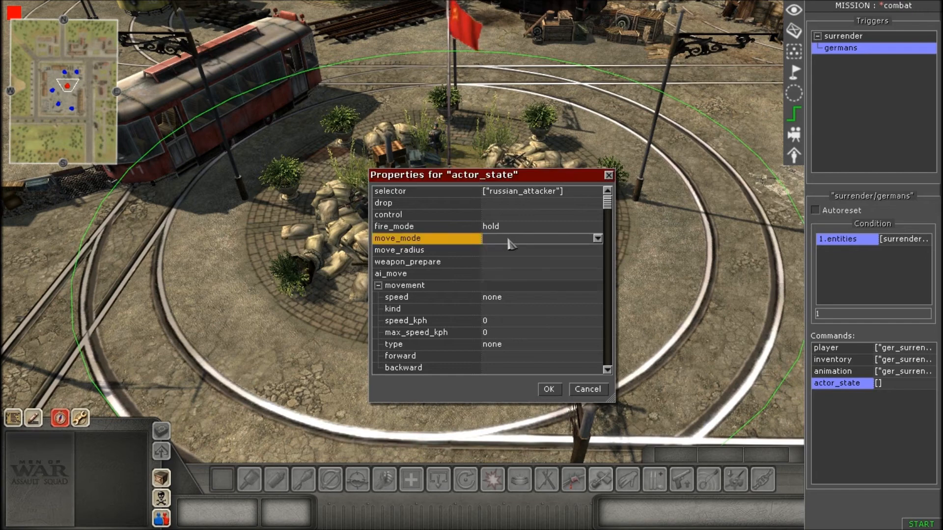
pyautogui.click(509, 239)
pyautogui.click(506, 278)
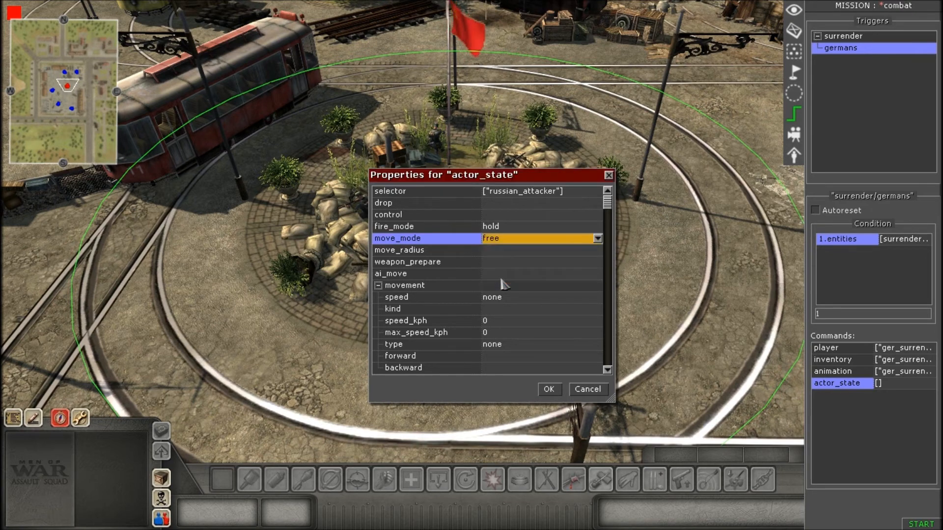
pyautogui.click(500, 262)
pyautogui.click(500, 263)
pyautogui.click(491, 283)
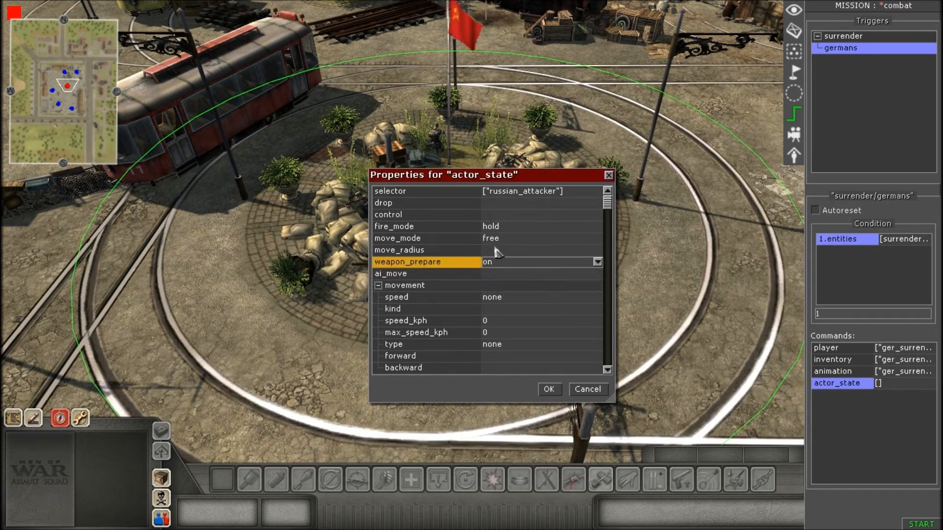
# Step: Set the actor_state command's control to AI and ai_move to enable
pyautogui.click(496, 216)
pyautogui.click(497, 216)
pyautogui.click(501, 236)
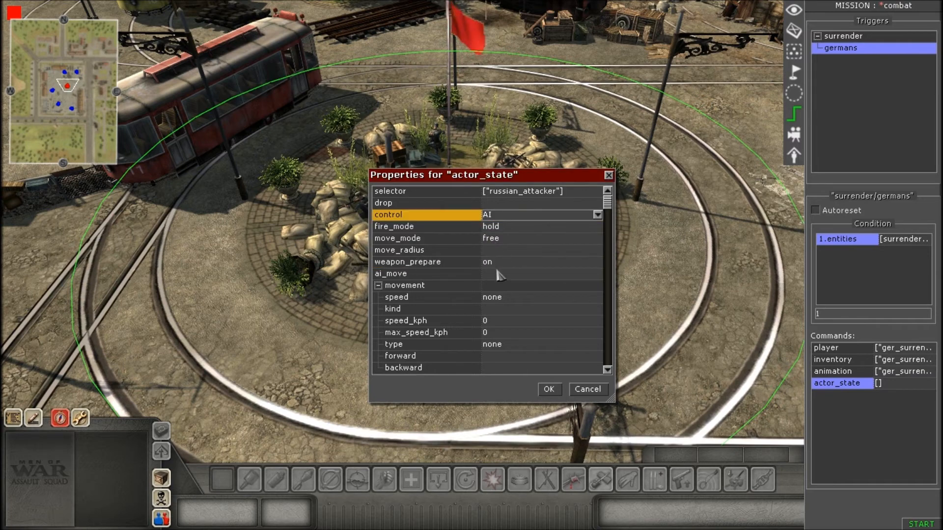
pyautogui.click(498, 275)
pyautogui.click(498, 278)
pyautogui.click(510, 308)
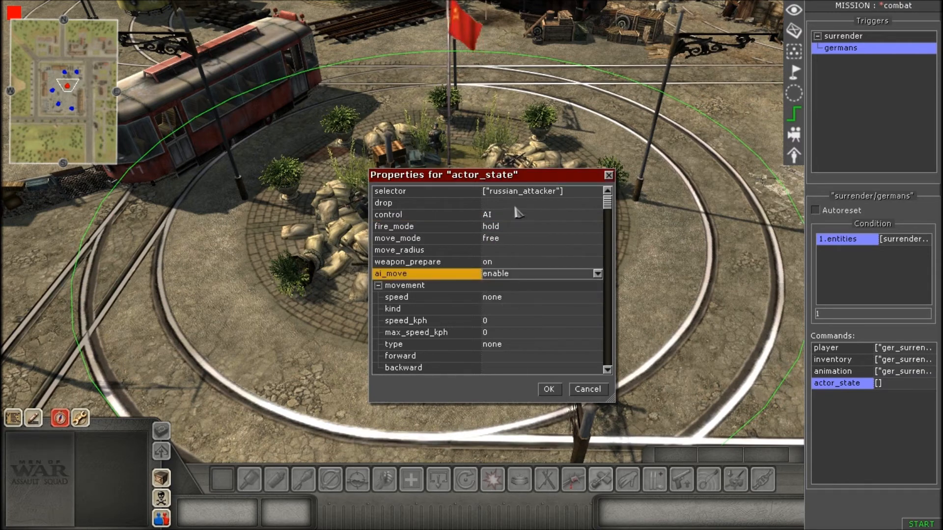
pyautogui.click(507, 228)
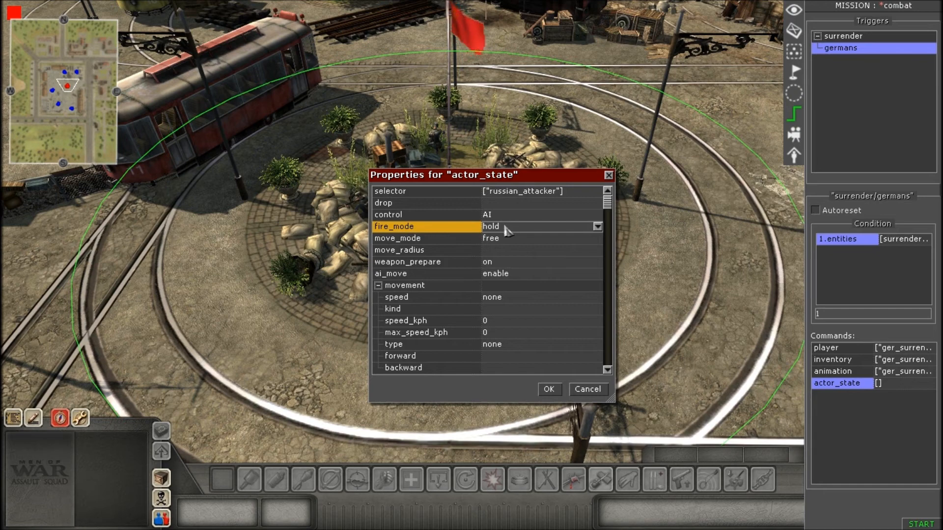
pyautogui.click(513, 230)
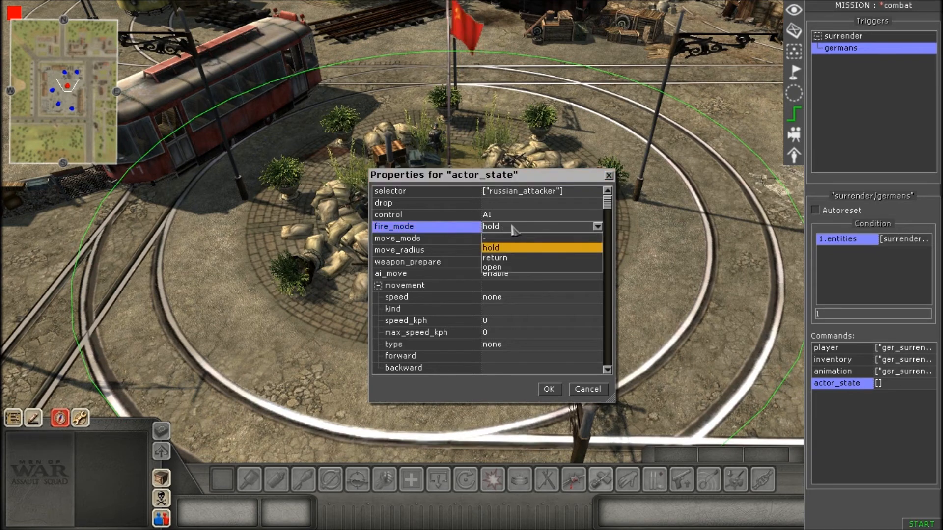
pyautogui.click(510, 250)
pyautogui.click(511, 229)
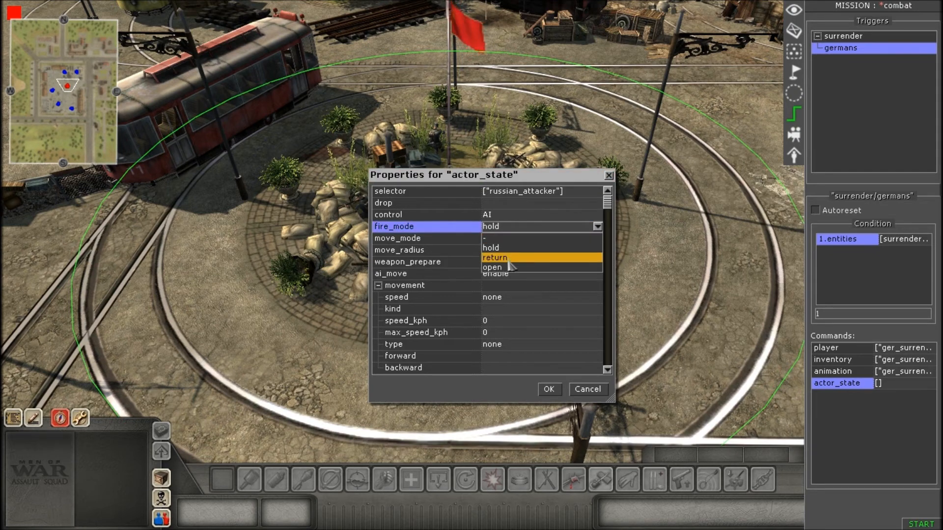
pyautogui.click(502, 249)
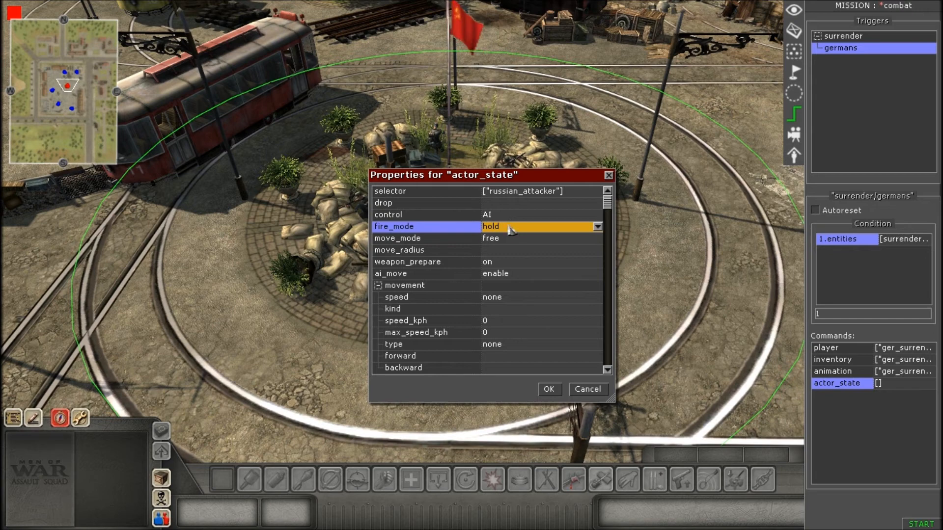
# Step: Recheck that fire_mode is set to hold and accept the actor_state command's properties
pyautogui.click(511, 229)
pyautogui.click(510, 230)
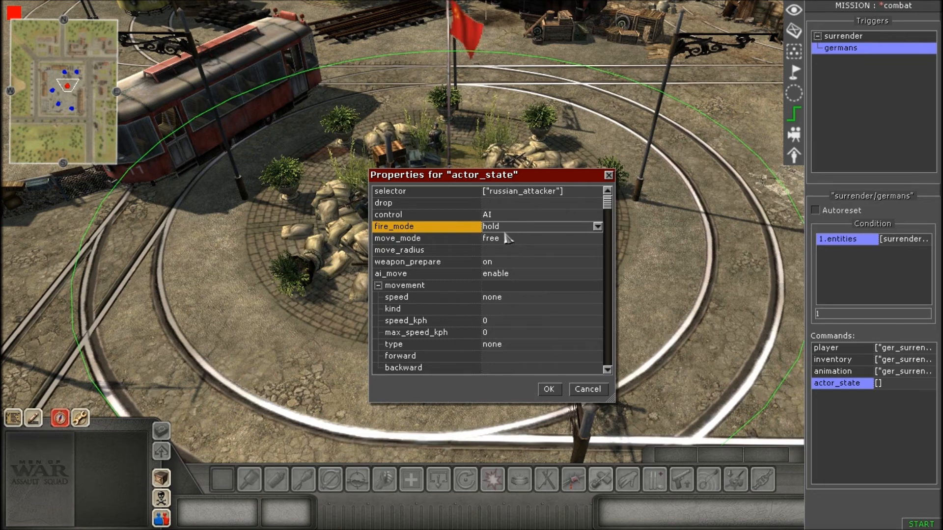
pyautogui.click(509, 227)
pyautogui.click(509, 227)
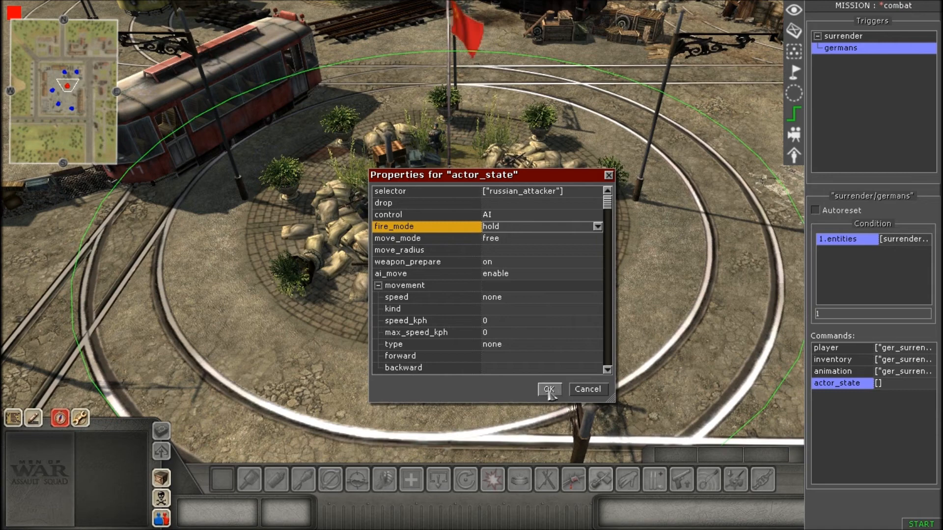
pyautogui.click(511, 230)
pyautogui.click(511, 231)
pyautogui.click(544, 387)
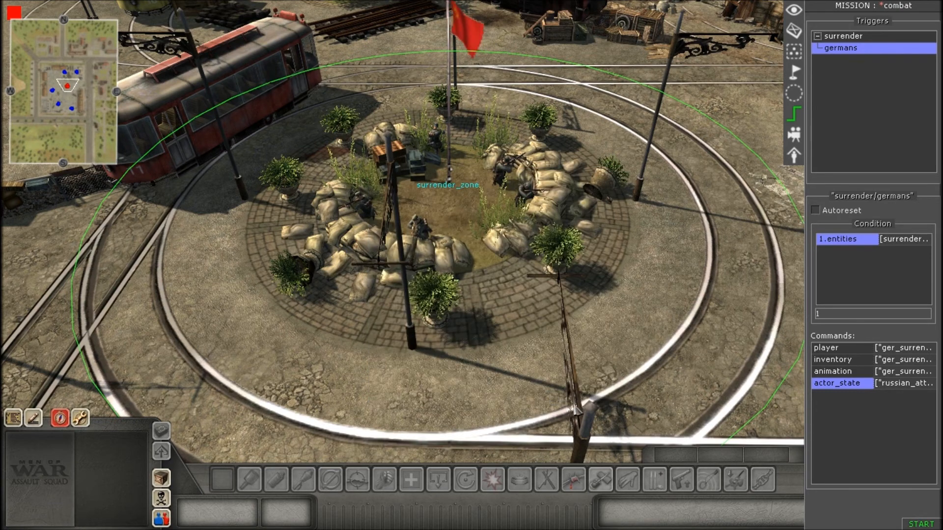
# Step: Test-run the mission and watch how the Germans inside the sandbag ring behave under the Russian attack
pyautogui.scroll(3, 531, 275)
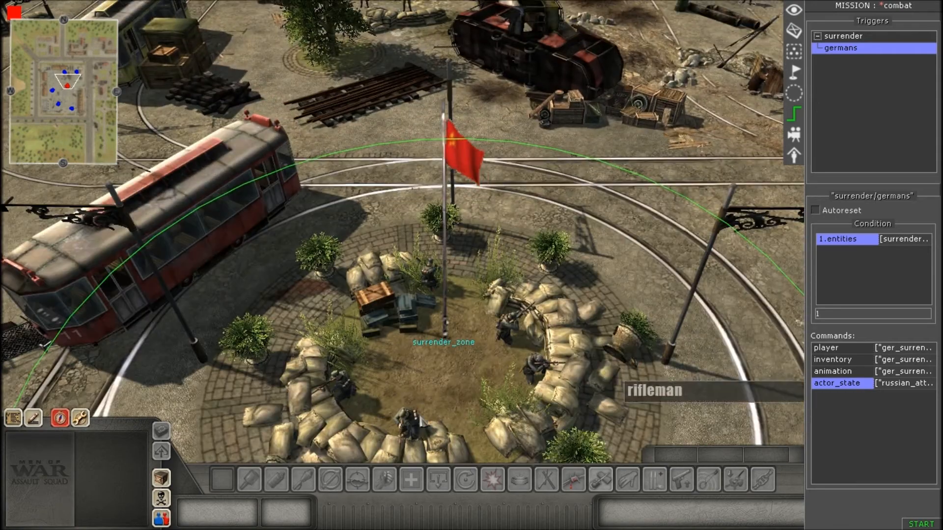
pyautogui.scroll(-3, 559, 275)
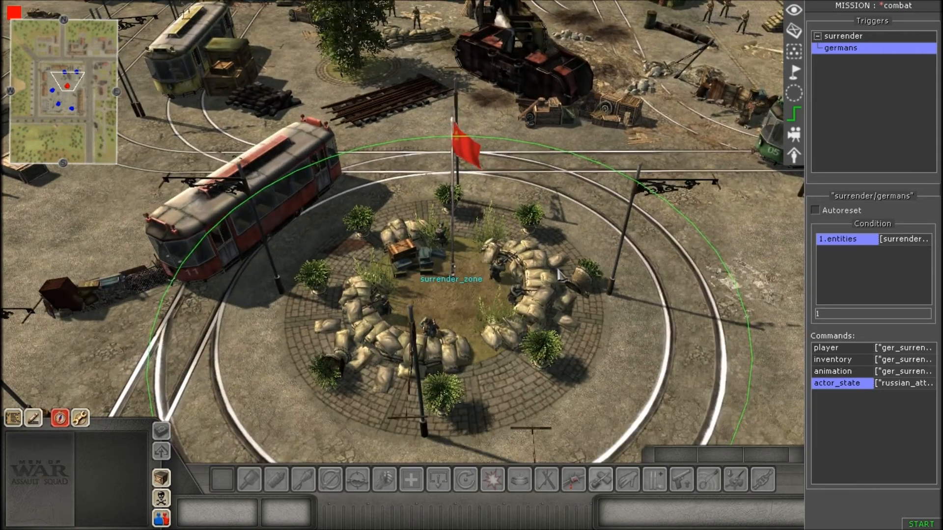
pyautogui.press('F1')
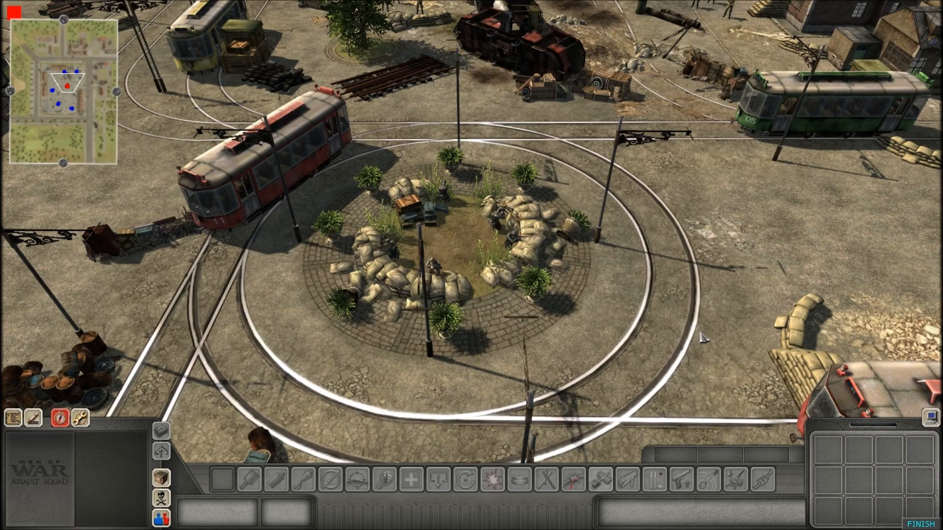
pyautogui.moveTo(704, 339); pyautogui.dragTo(482, 309, button='middle')
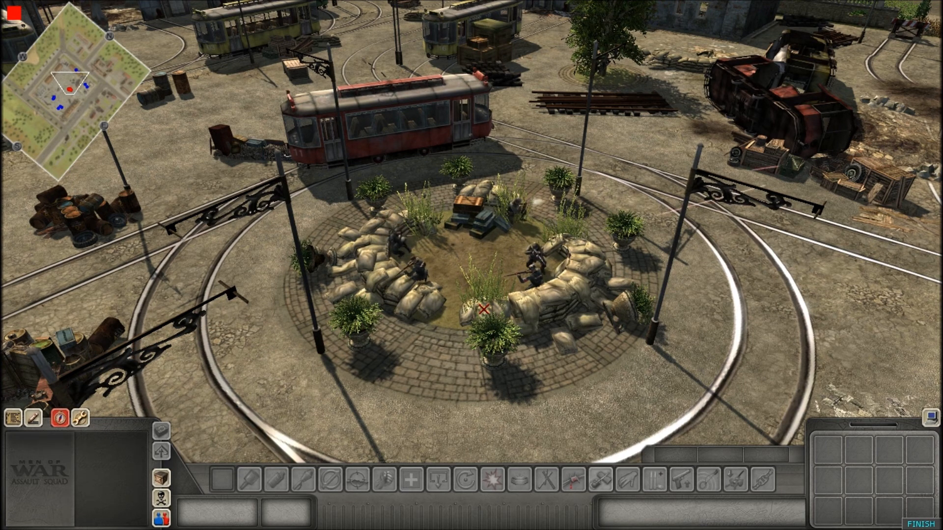
pyautogui.scroll(2, 471, 231)
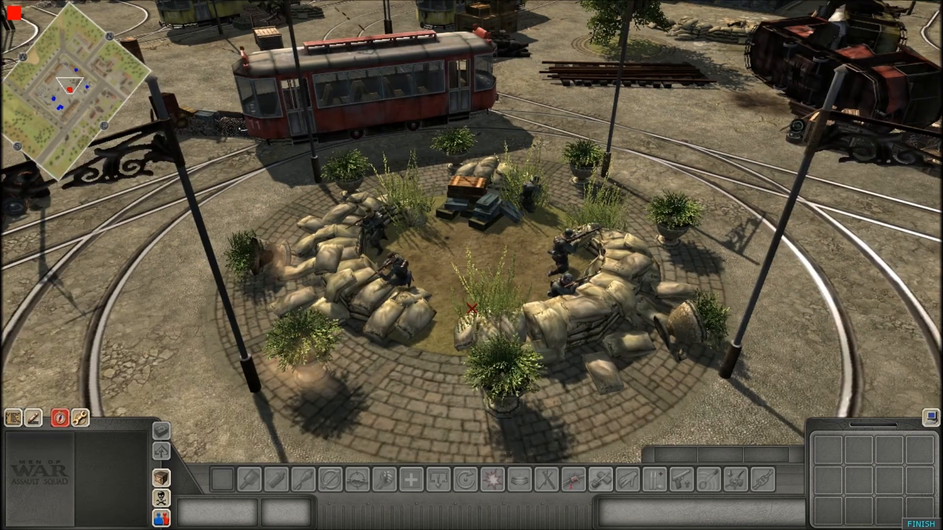
pyautogui.scroll(1, 471, 308)
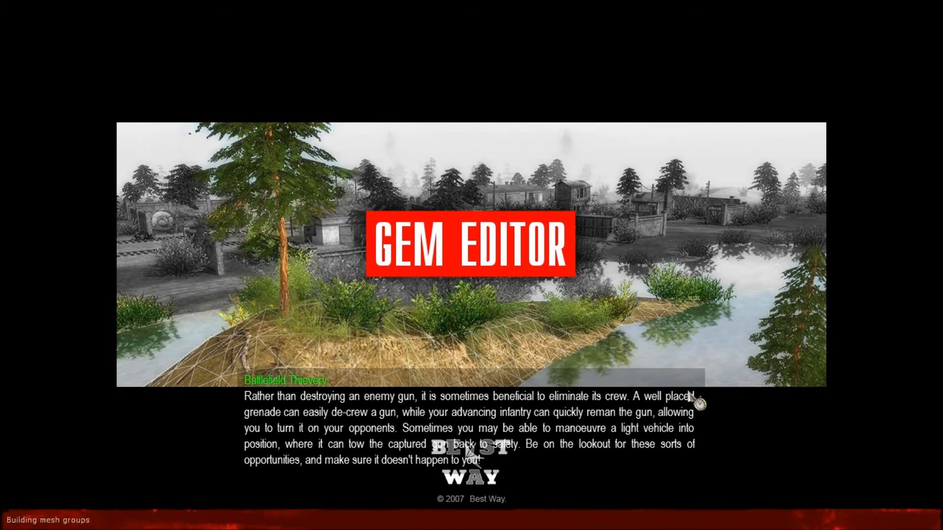
# Step: Back in the editor, set both hmax and hcurrent to 20 for all five German soldiers inside the sandbag ring
pyautogui.press('F3')
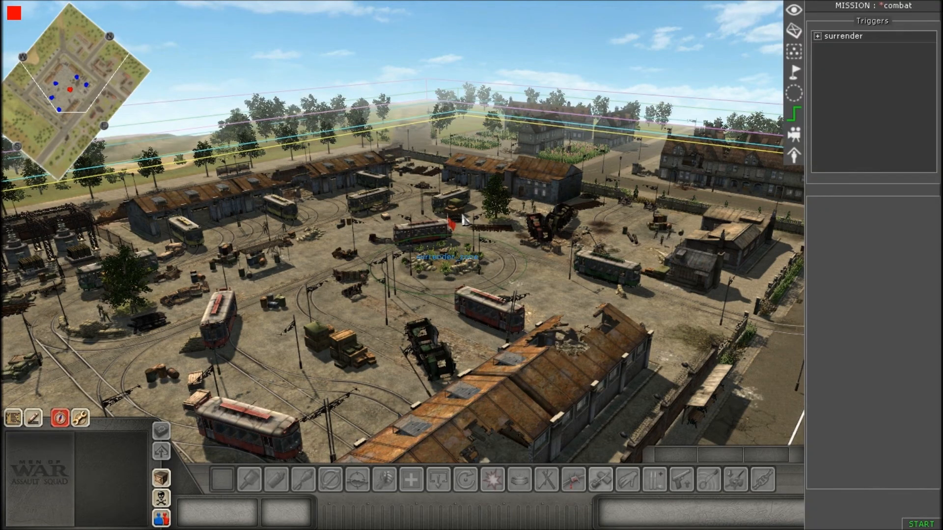
pyautogui.scroll(3, 463, 216)
pyautogui.scroll(2, 469, 266)
pyautogui.click(792, 31)
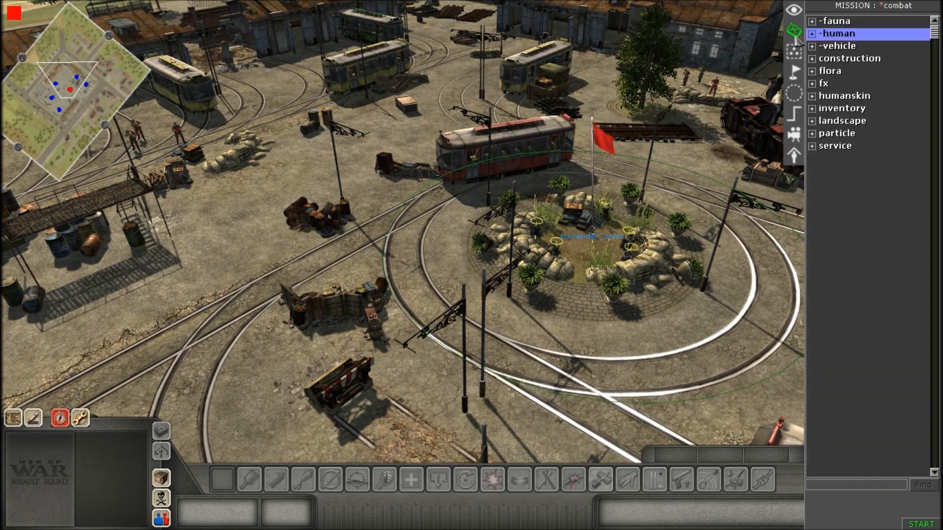
pyautogui.scroll(2, 588, 117)
pyautogui.scroll(3, 589, 119)
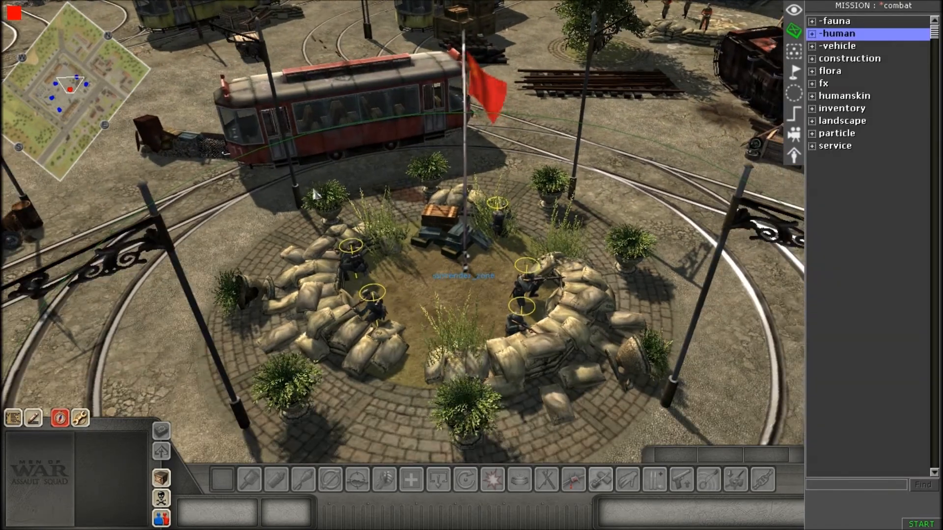
pyautogui.moveTo(316, 195); pyautogui.dragTo(680, 419)
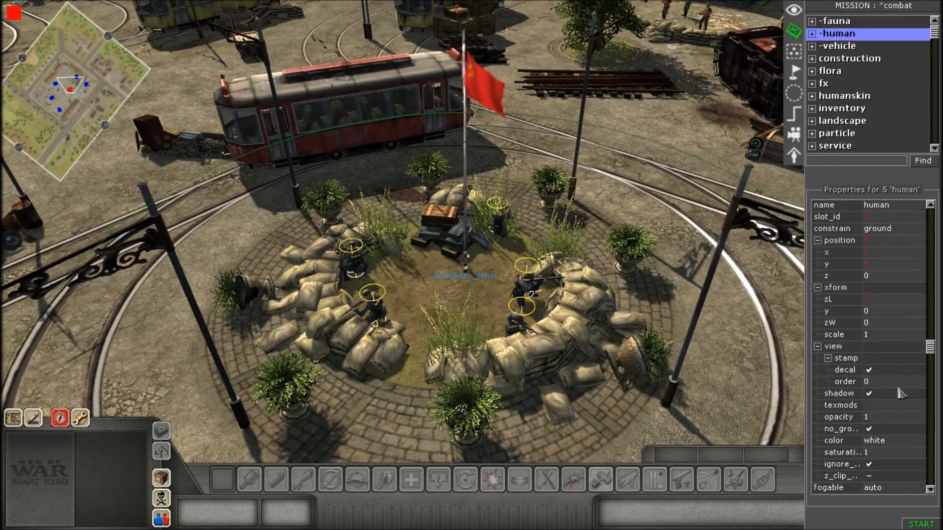
pyautogui.scroll(-4, 898, 392)
pyautogui.click(889, 442)
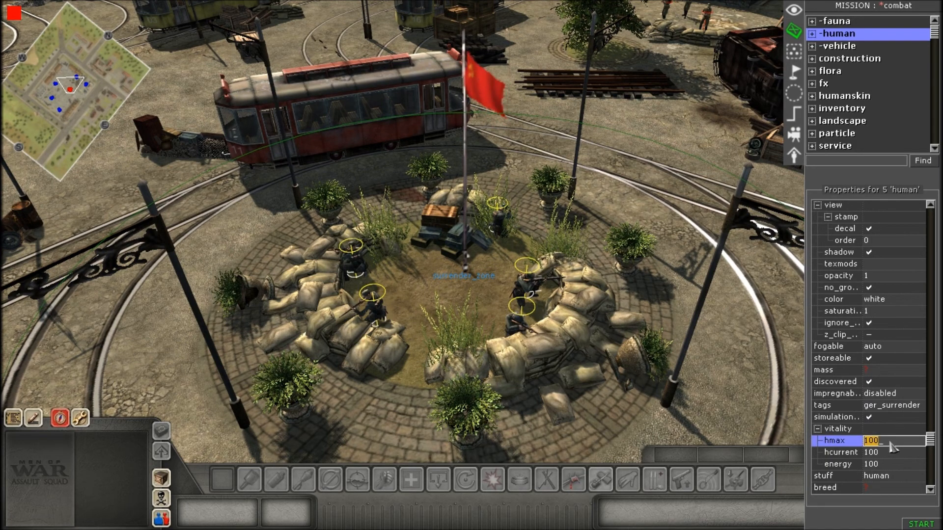
pyautogui.click(890, 452)
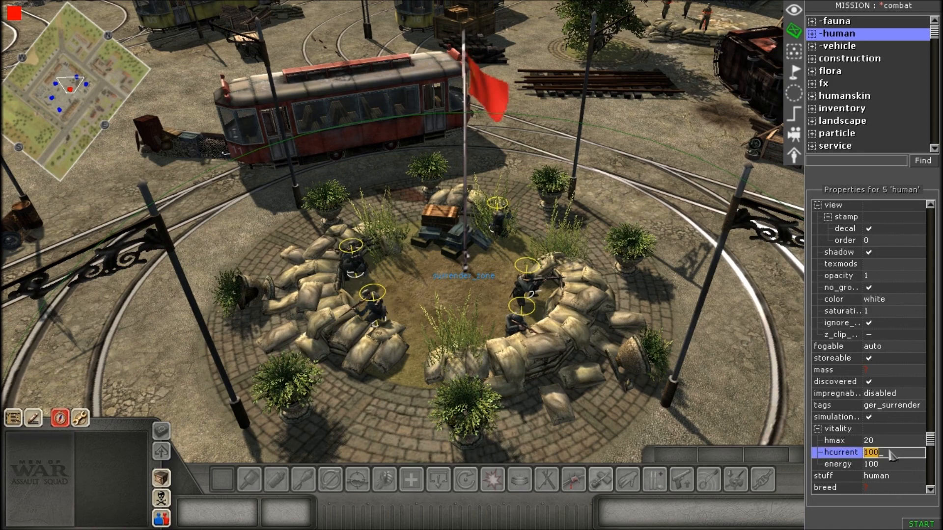
pyautogui.write('20')
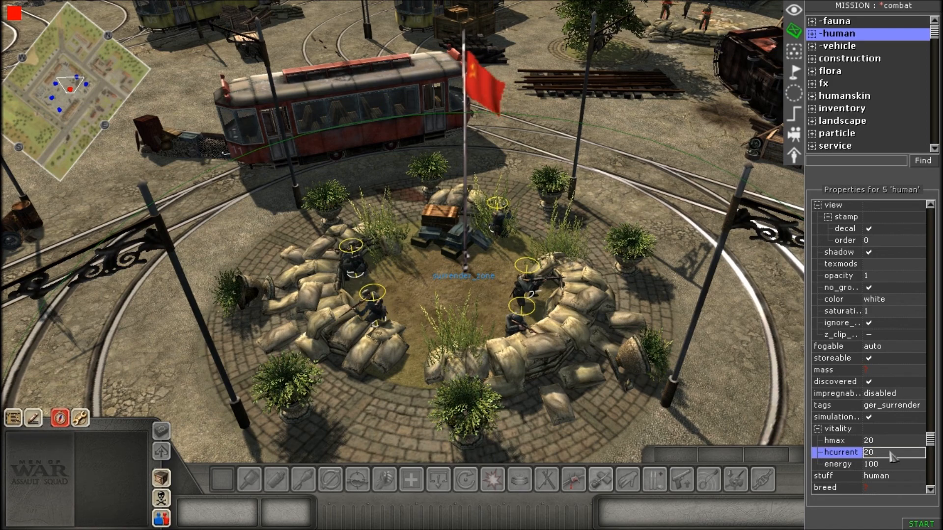
pyautogui.press('Return')
pyautogui.click(619, 379)
# Step: Leave the editing view and start another test run of the mission, focused on the German sandbag position
pyautogui.scroll(-2, 625, 364)
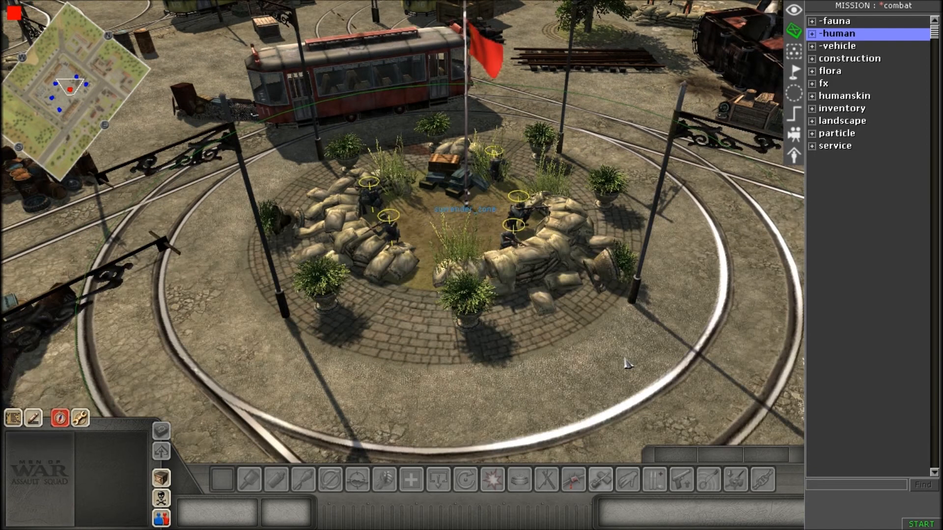
pyautogui.scroll(3, 633, 337)
pyautogui.scroll(1, 609, 76)
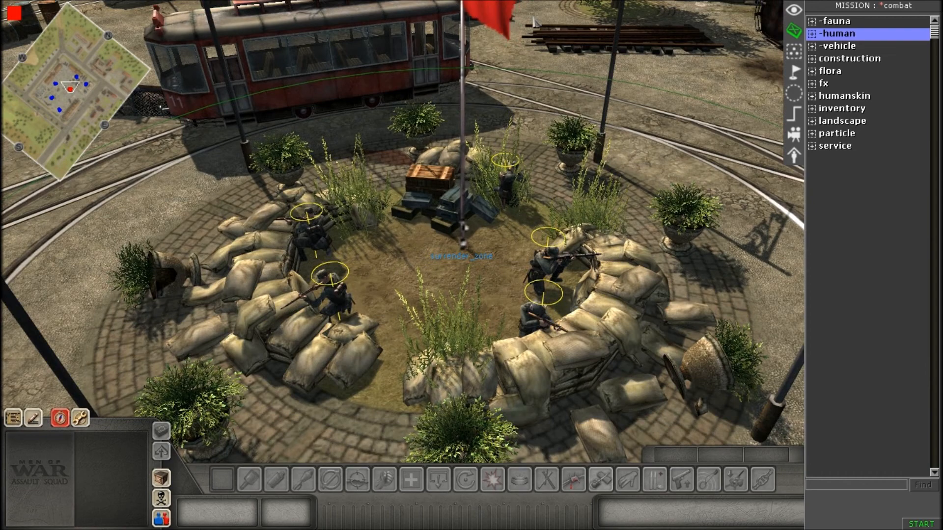
pyautogui.press('F1')
pyautogui.scroll(-2, 557, 297)
pyautogui.scroll(1, 558, 300)
pyautogui.scroll(2, 526, 303)
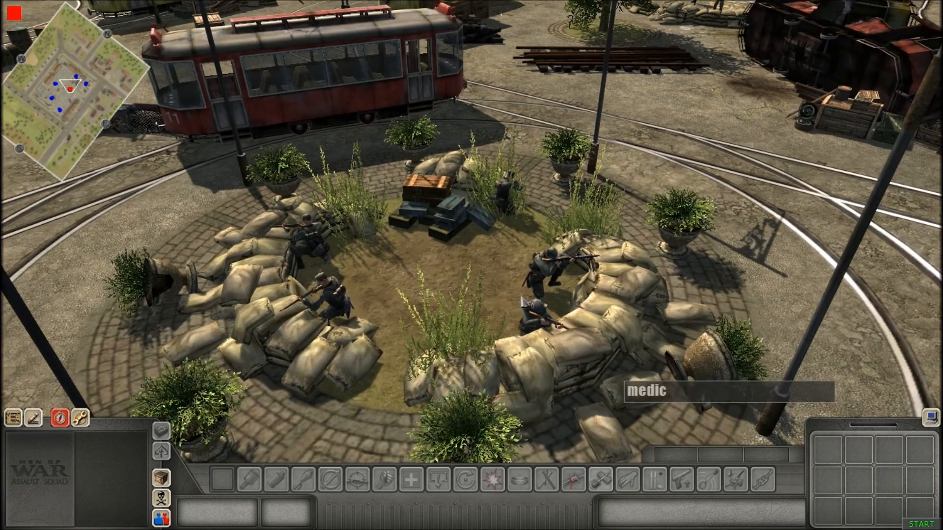
pyautogui.scroll(2, 411, 238)
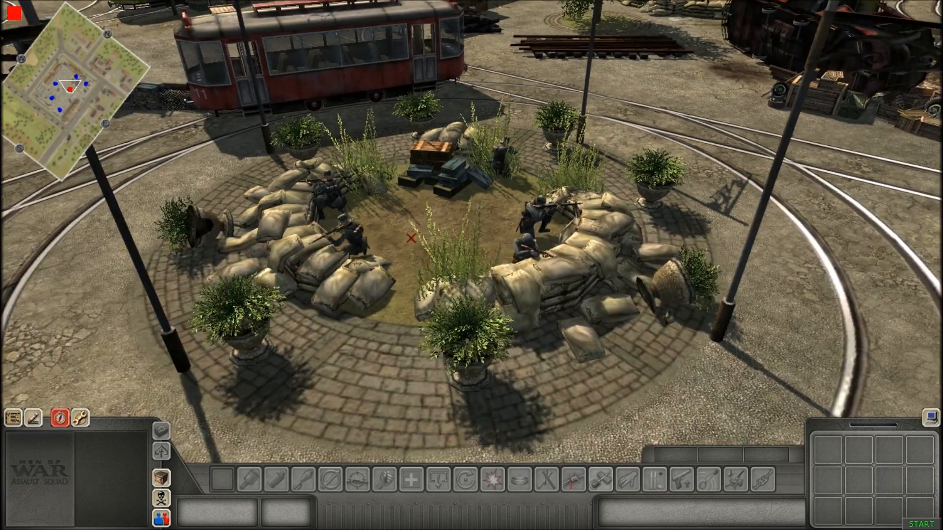
pyautogui.scroll(2, 411, 238)
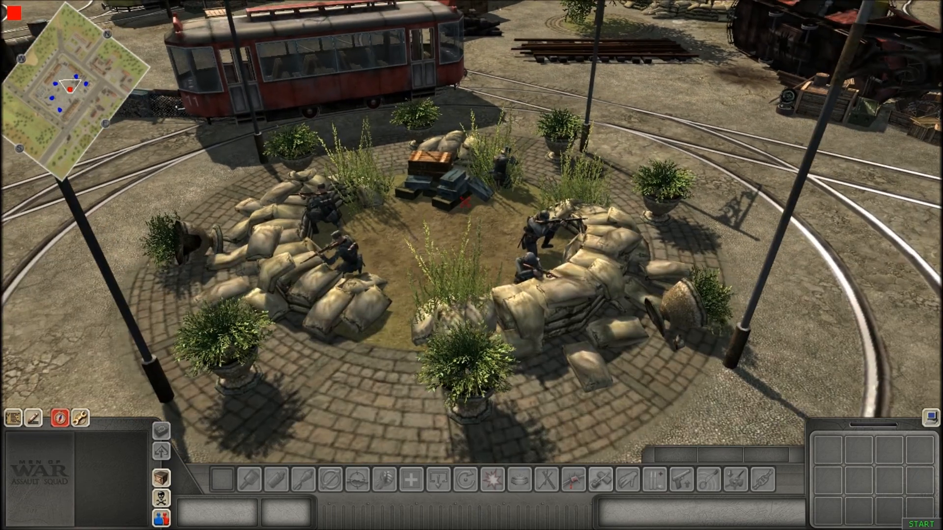
pyautogui.click(903, 520)
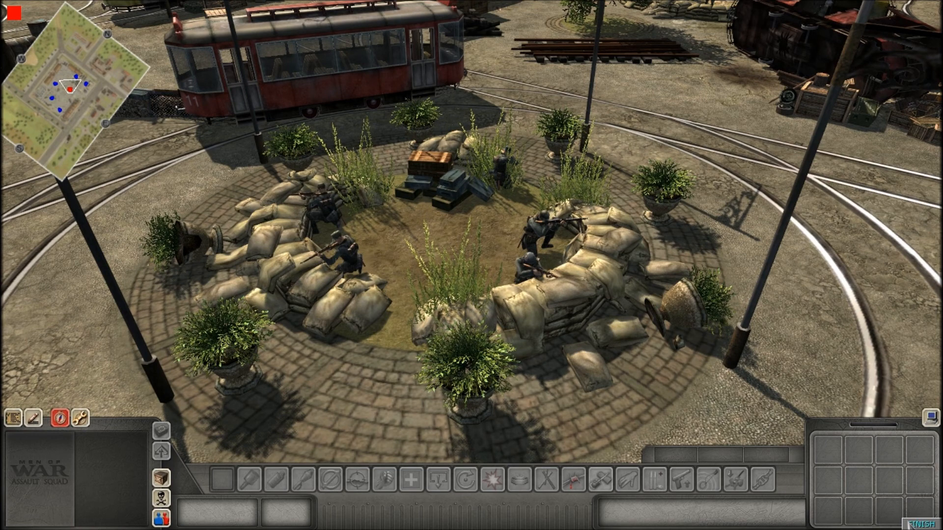
pyautogui.press('Down')
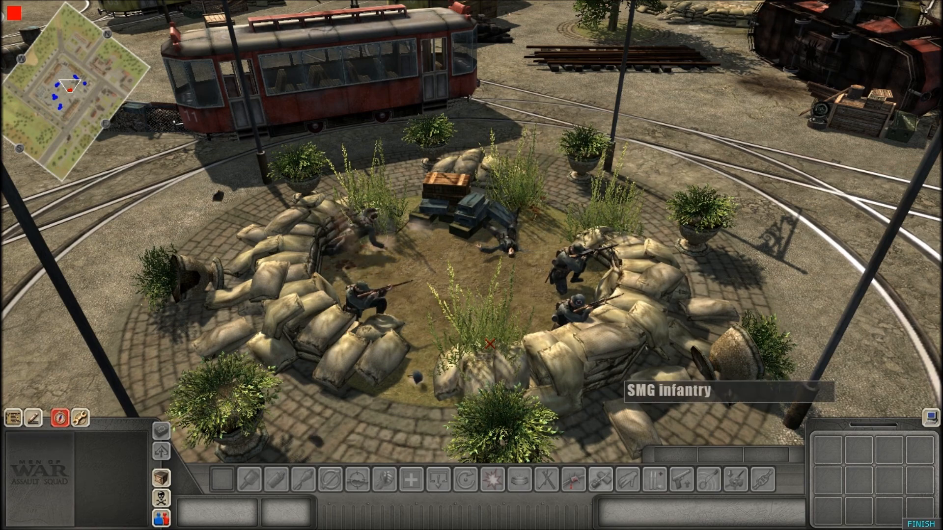
# Step: Examine the German soldiers' surrender behaviour and the surrounding Russian attackers from several camera angles during the test run
pyautogui.moveTo(437, 307); pyautogui.dragTo(360, 293, button='middle')
pyautogui.moveTo(704, 342); pyautogui.dragTo(614, 280, button='middle')
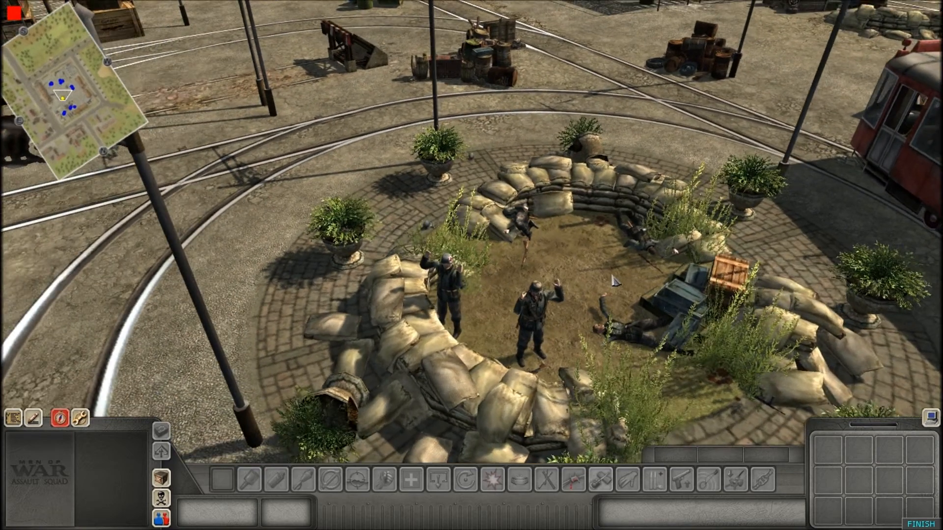
pyautogui.moveTo(537, 296); pyautogui.dragTo(533, 383, button='middle')
pyautogui.moveTo(702, 261); pyautogui.dragTo(292, 351, button='middle')
pyautogui.scroll(3, 292, 351)
pyautogui.scroll(-2, 292, 351)
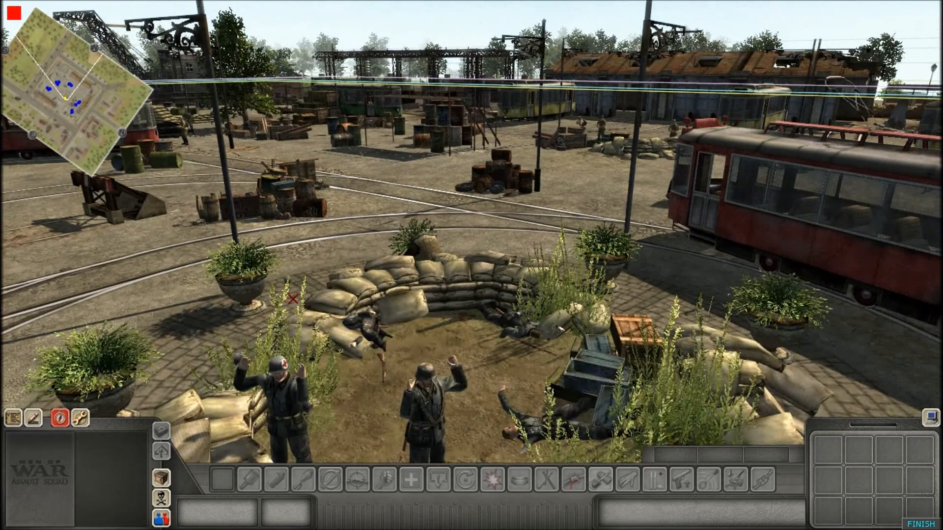
pyautogui.scroll(-3, 293, 350)
pyautogui.moveTo(361, 466); pyautogui.dragTo(377, 251, button='middle')
pyautogui.scroll(2, 445, 222)
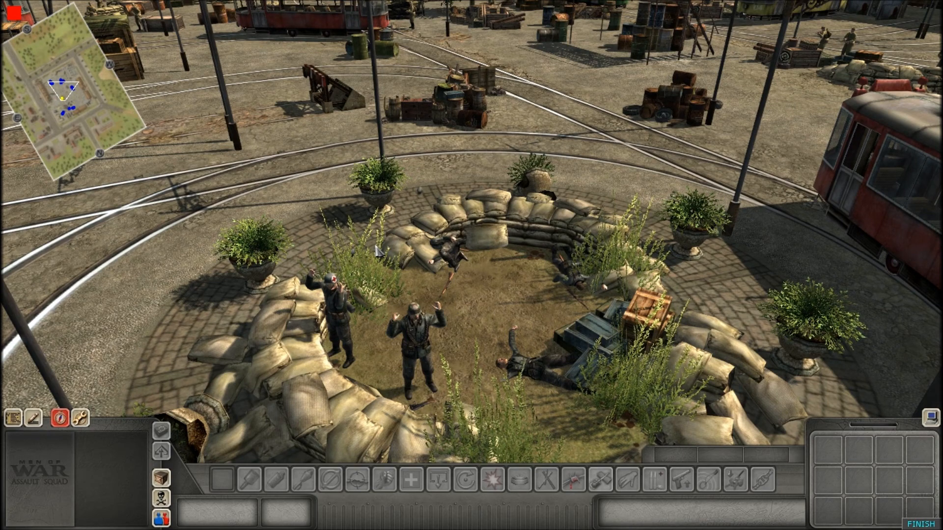
pyautogui.moveTo(377, 251); pyautogui.dragTo(348, 239, button='middle')
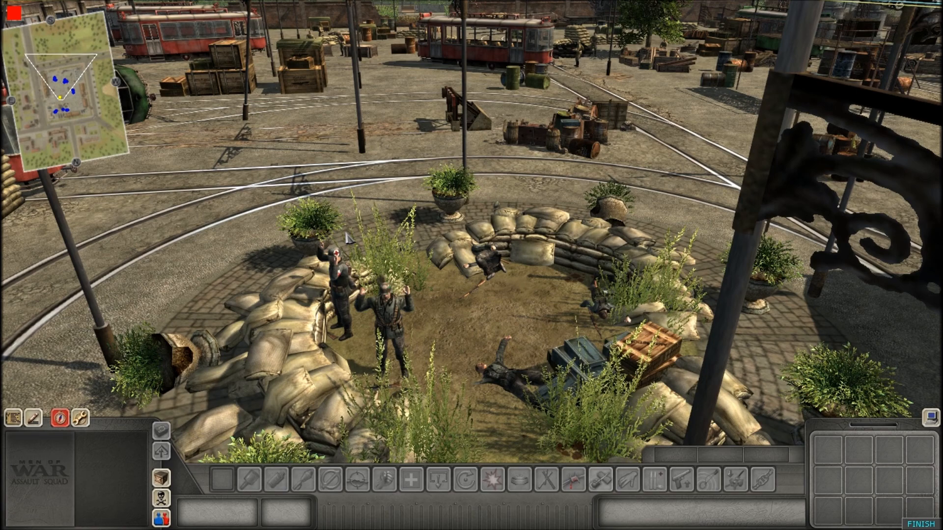
pyautogui.scroll(-2, 354, 237)
pyautogui.moveTo(353, 237); pyautogui.dragTo(432, 212, button='middle')
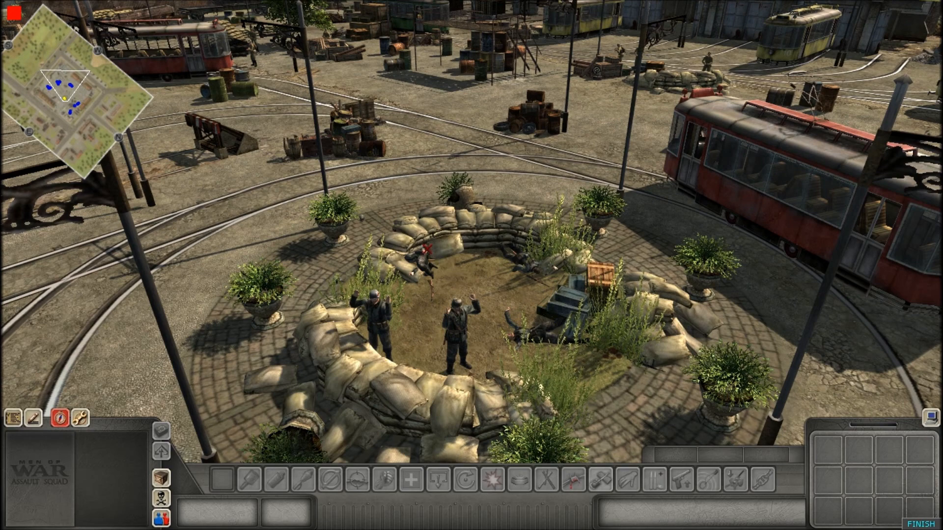
pyautogui.scroll(-2, 481, 248)
pyautogui.moveTo(432, 254); pyautogui.dragTo(380, 260, button='middle')
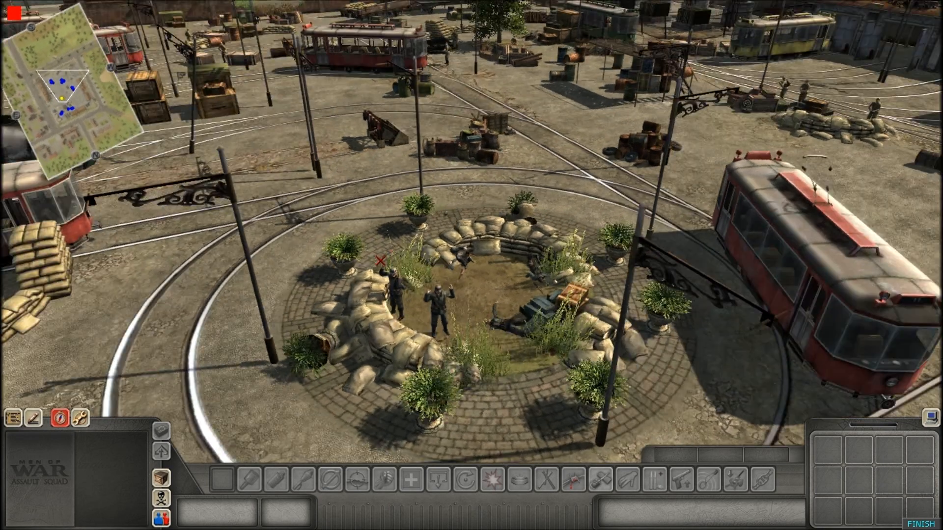
pyautogui.scroll(2, 458, 297)
pyautogui.moveTo(473, 288); pyautogui.dragTo(437, 288, button='middle')
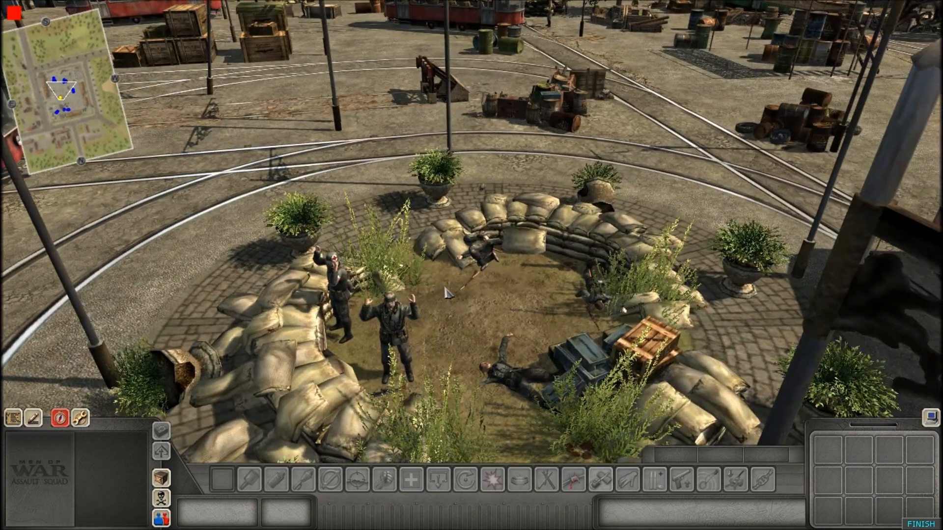
pyautogui.scroll(-3, 446, 293)
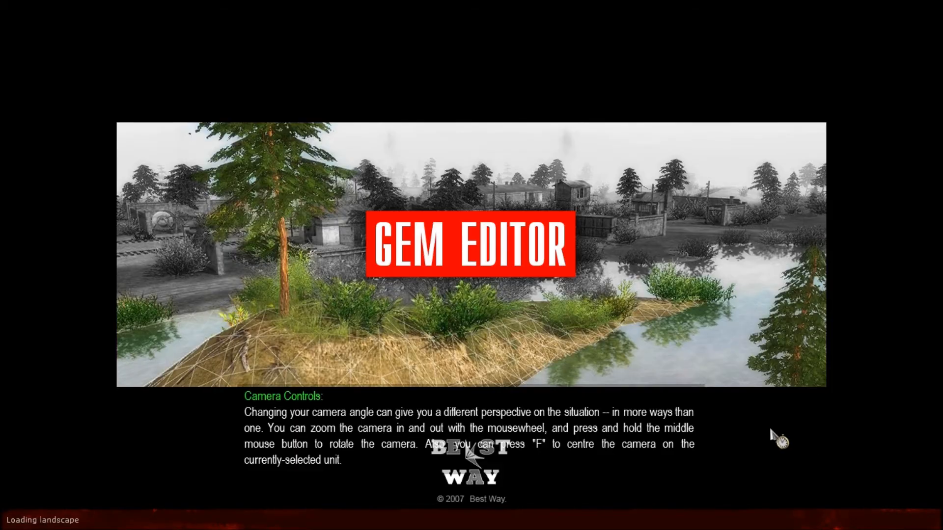